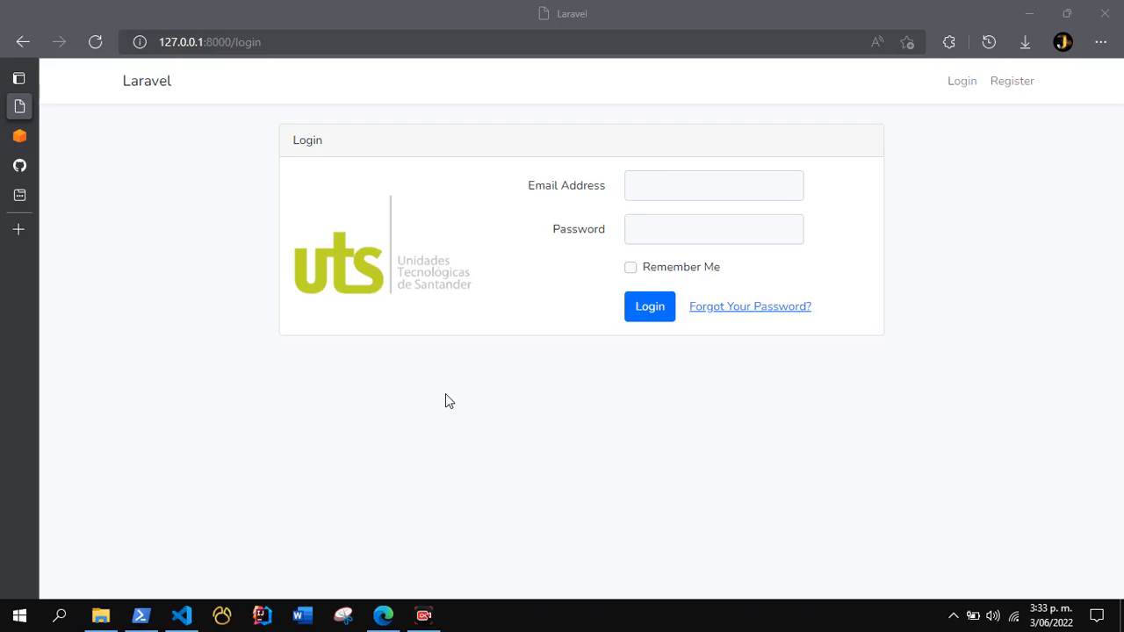
Switch to the AWS Management Console, search for RDS and open the RDS service.
{"action": "mouse_move", "coordinate": [16, 141]}
{"action": "left_click", "coordinate": [57, 139]}
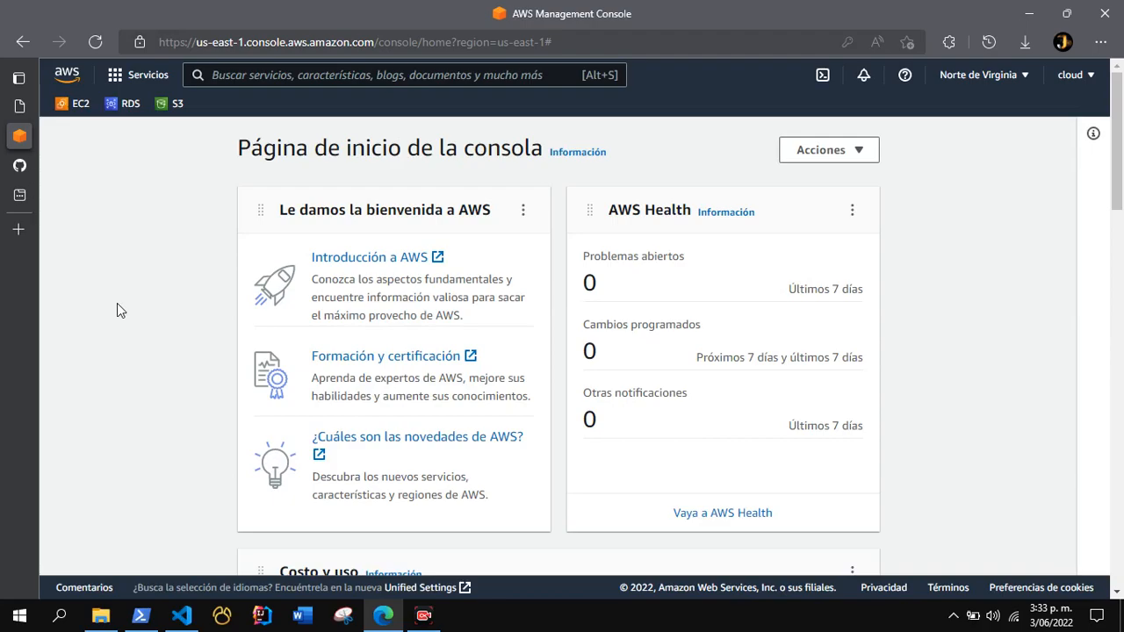
{"action": "left_click", "coordinate": [246, 75]}
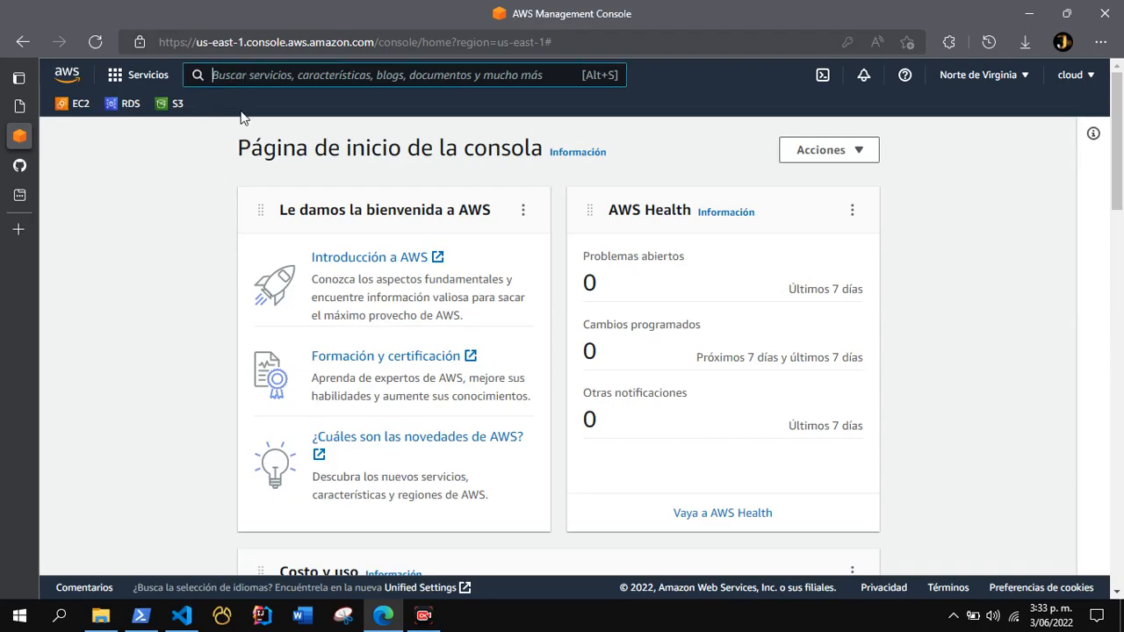
{"action": "type", "text": "R"}
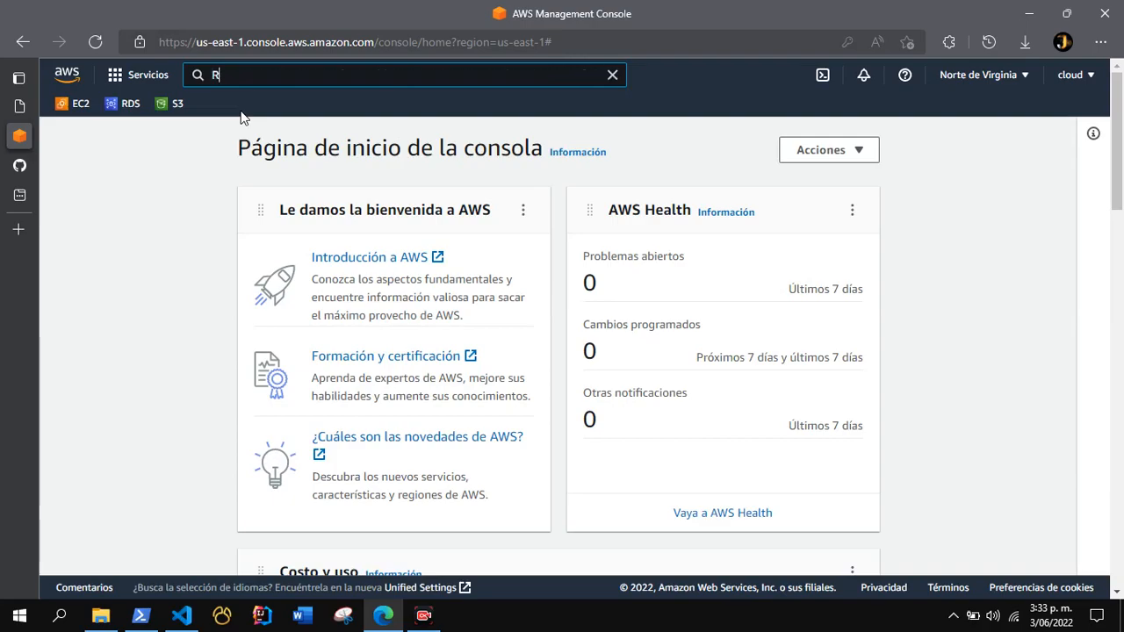
{"action": "type", "text": "DS"}
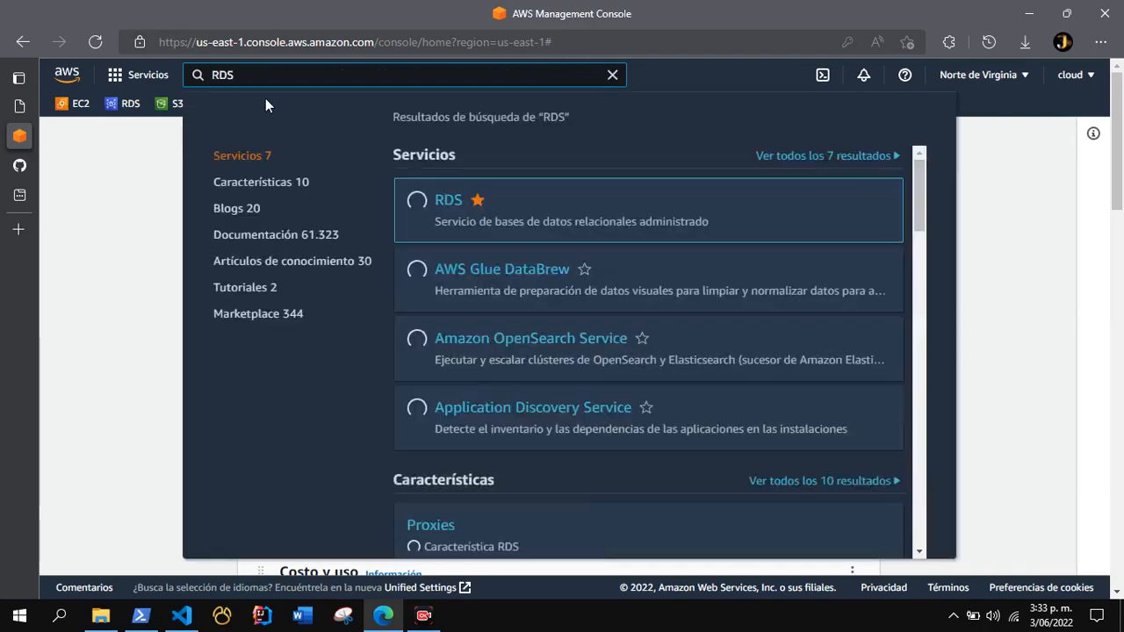
{"action": "left_click", "coordinate": [442, 216]}
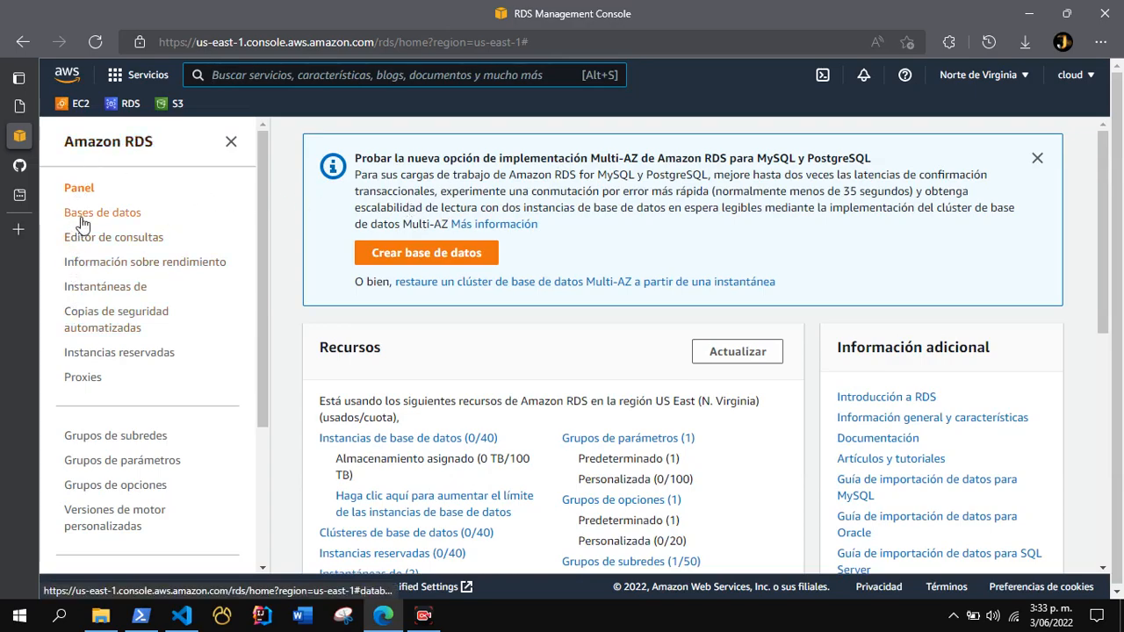
Start creating a new database from the RDS databases list and dismiss the feedback banner.
{"action": "left_click", "coordinate": [82, 213]}
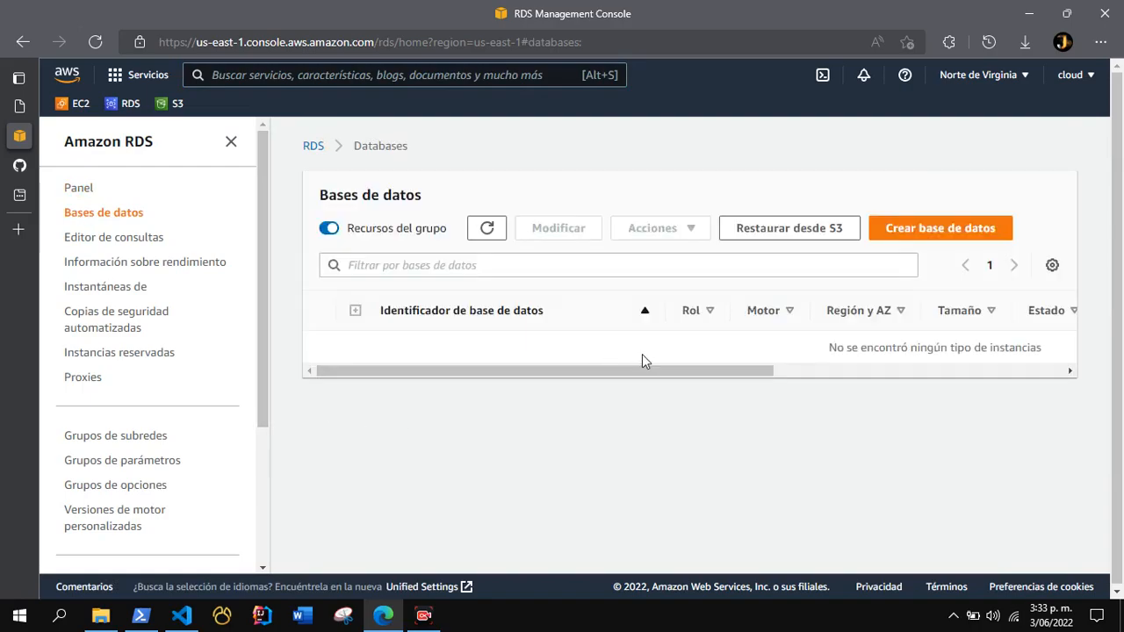
{"action": "left_click", "coordinate": [928, 230]}
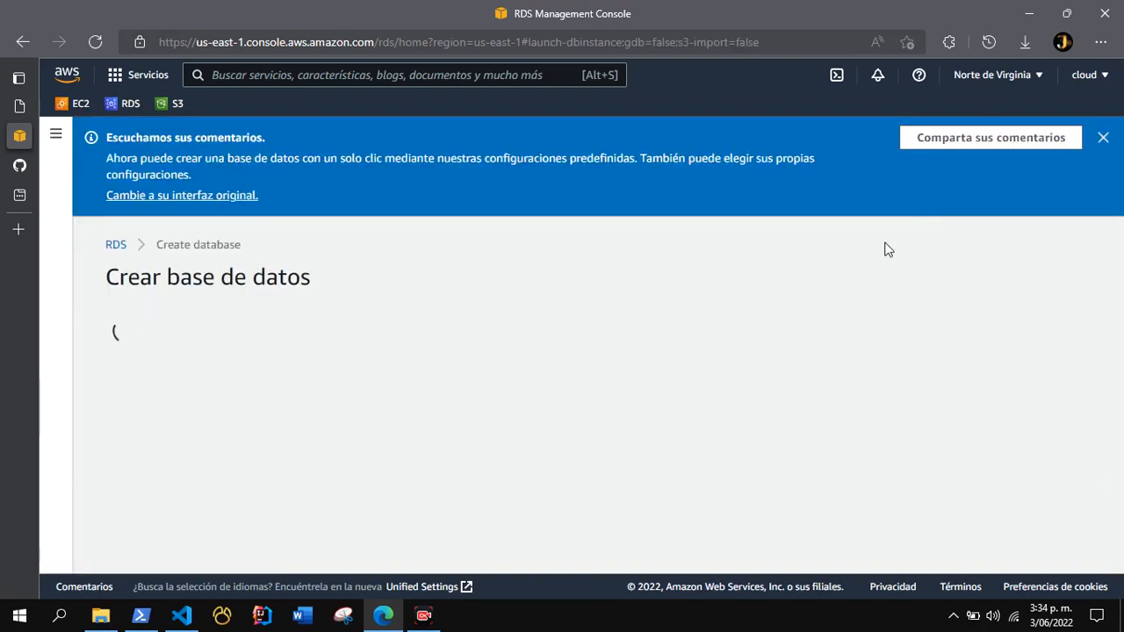
{"action": "left_click", "coordinate": [1090, 139]}
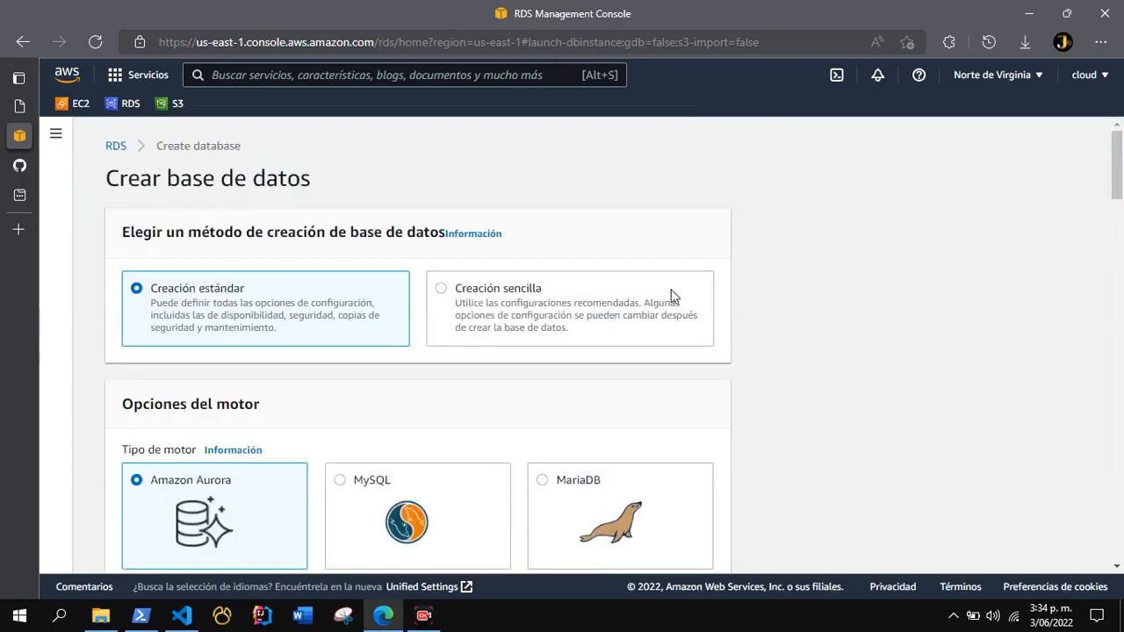
Choose MySQL as the engine type for the new database.
{"action": "scroll", "coordinate": [670, 289], "scroll_direction": "down", "scroll_amount": 1}
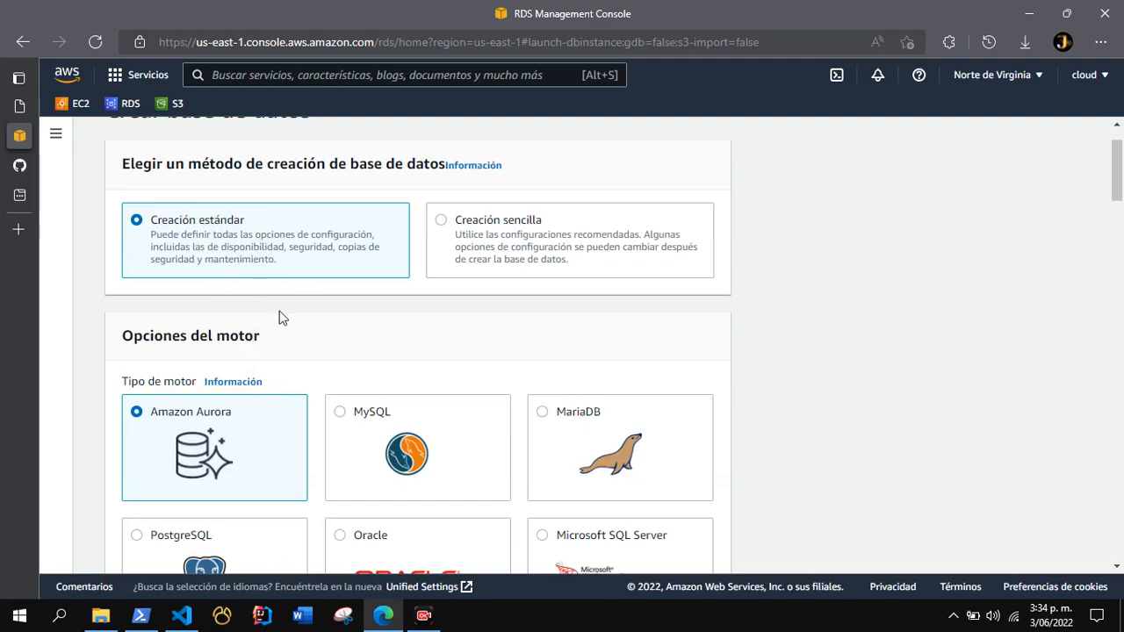
{"action": "scroll", "coordinate": [281, 316], "scroll_direction": "down", "scroll_amount": 2}
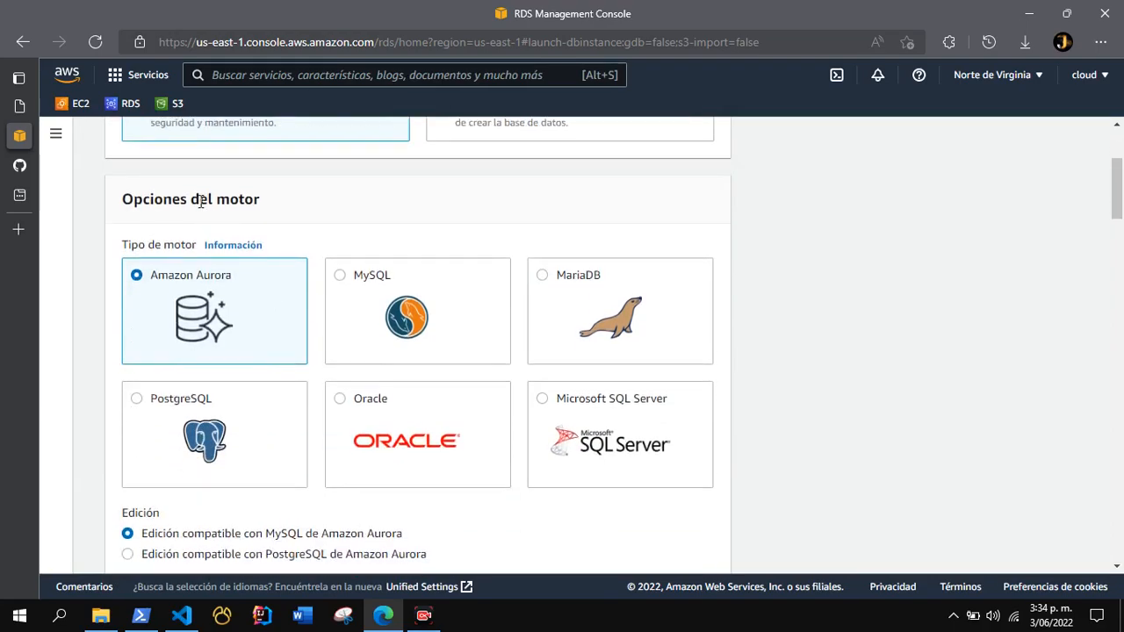
{"action": "left_click", "coordinate": [404, 316]}
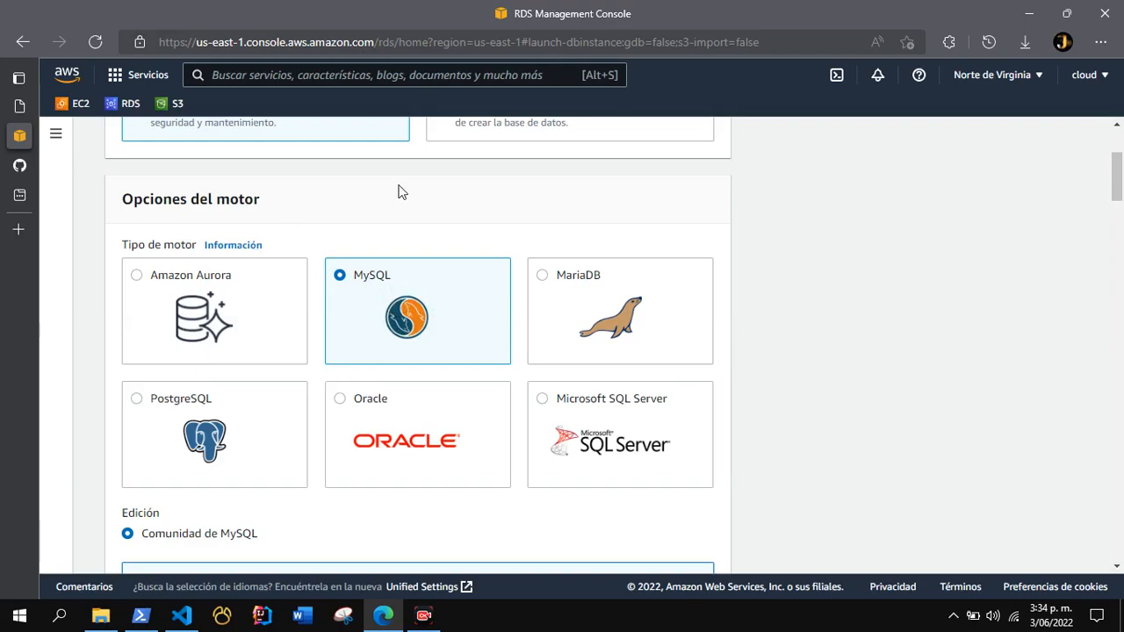
Choose the free tier template (Capa gratuita) for the MySQL database.
{"action": "scroll", "coordinate": [379, 320], "scroll_direction": "down", "scroll_amount": 1}
{"action": "scroll", "coordinate": [377, 322], "scroll_direction": "down", "scroll_amount": 2}
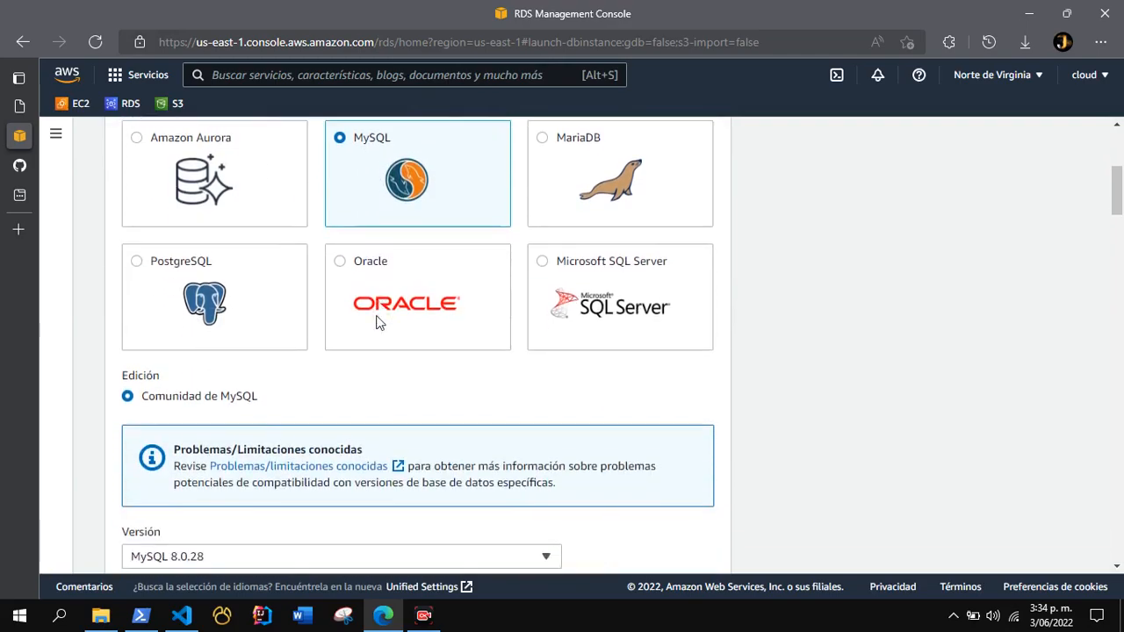
{"action": "scroll", "coordinate": [173, 363], "scroll_direction": "down", "scroll_amount": 2}
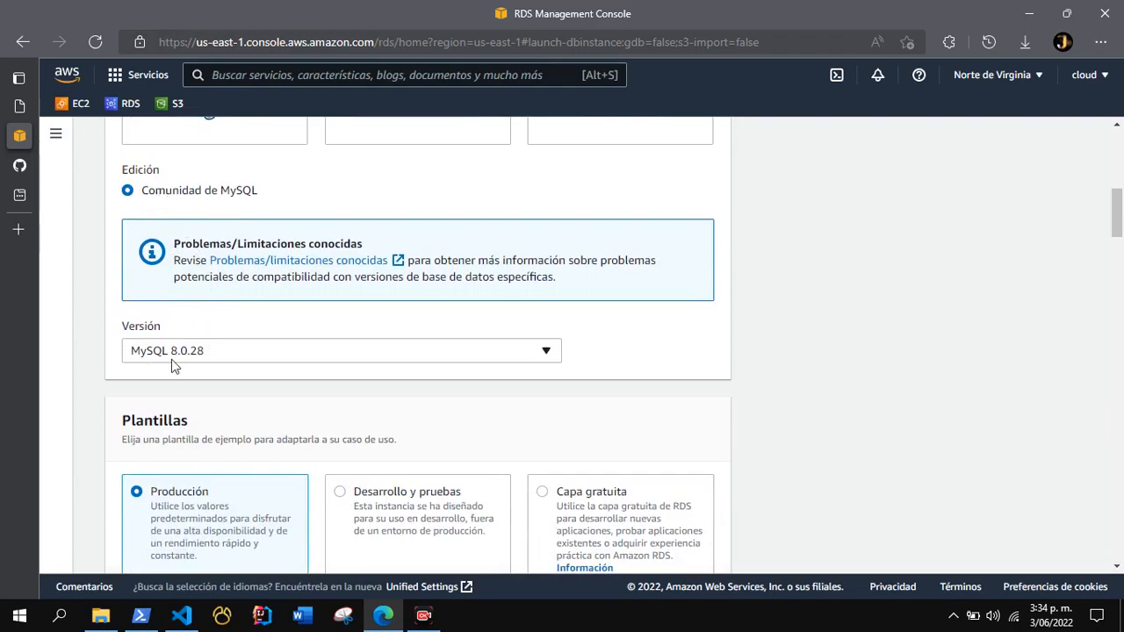
{"action": "scroll", "coordinate": [260, 419], "scroll_direction": "down", "scroll_amount": 2}
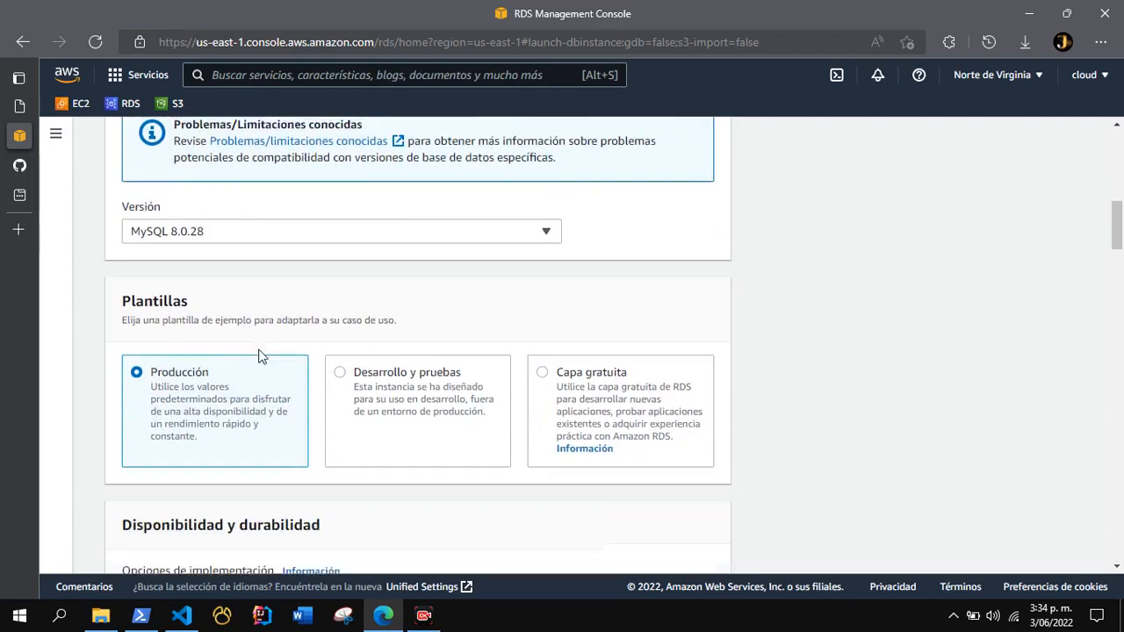
{"action": "left_click", "coordinate": [584, 375]}
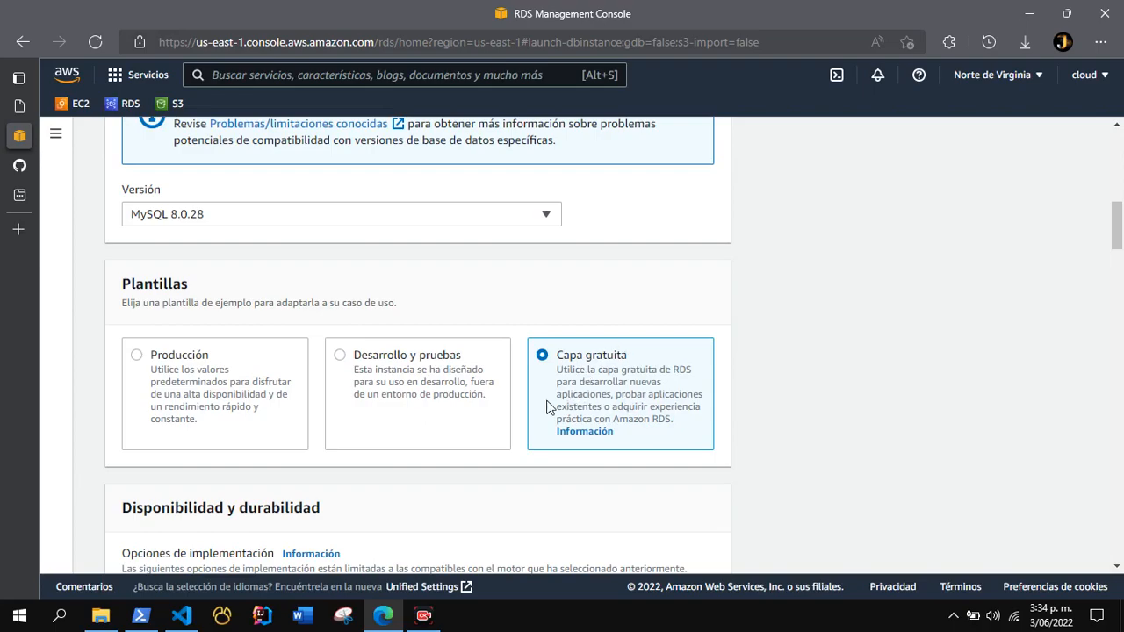
Set the database instance identifier to database-crud.
{"action": "scroll", "coordinate": [549, 408], "scroll_direction": "down", "scroll_amount": 1}
{"action": "scroll", "coordinate": [540, 407], "scroll_direction": "down", "scroll_amount": 6}
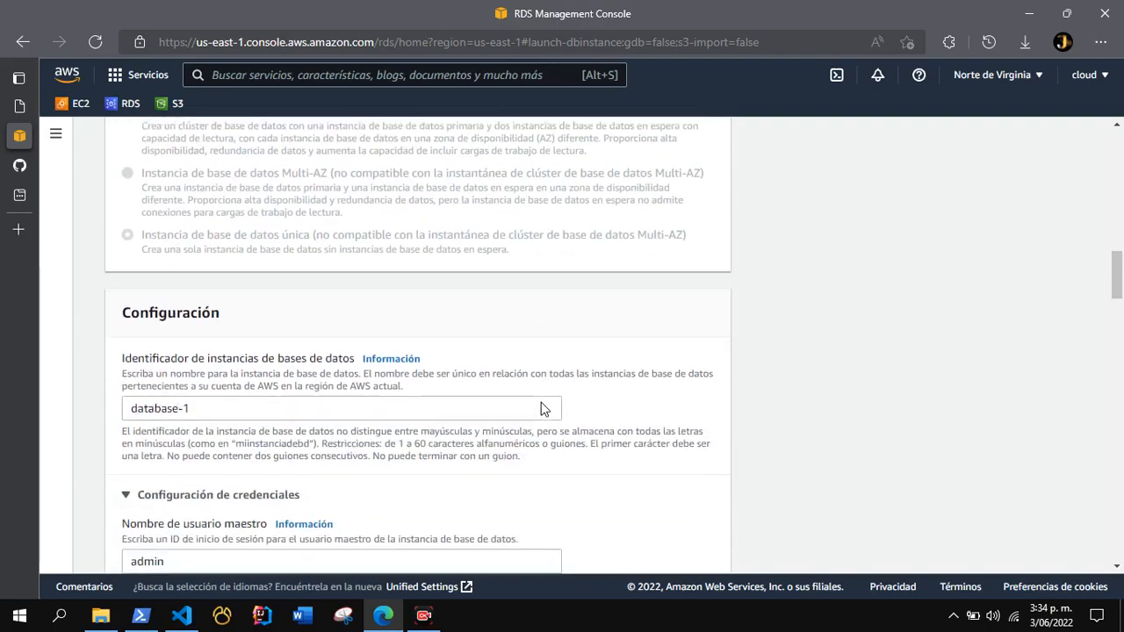
{"action": "scroll", "coordinate": [221, 323], "scroll_direction": "up", "scroll_amount": 1}
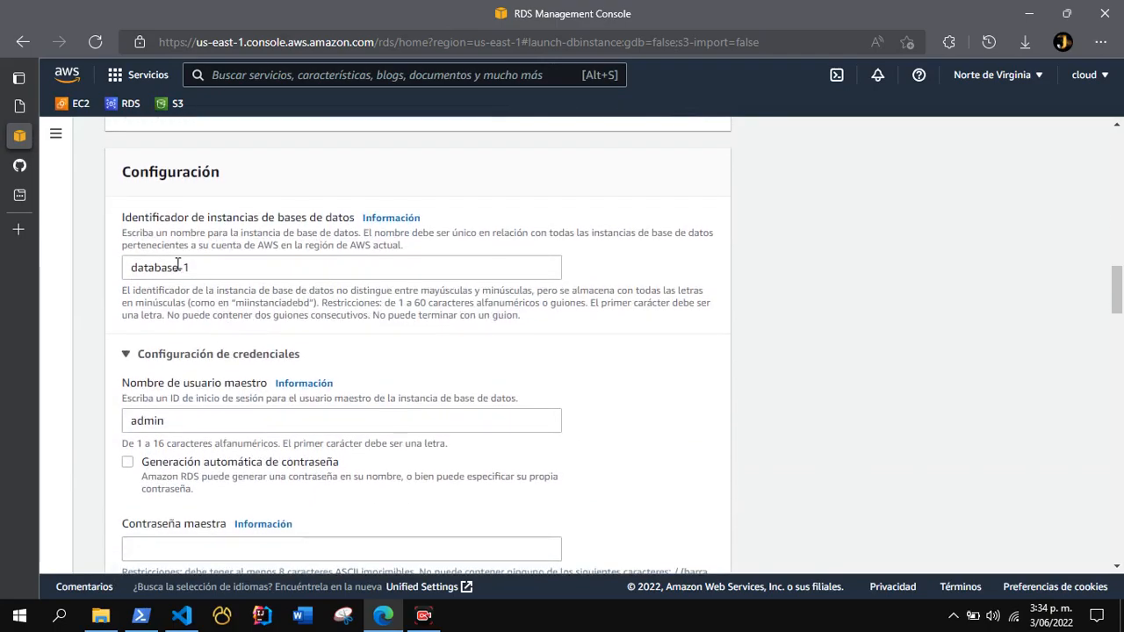
{"action": "left_click_drag", "start_coordinate": [200, 266], "coordinate": [126, 268]}
{"action": "left_click", "coordinate": [226, 271]}
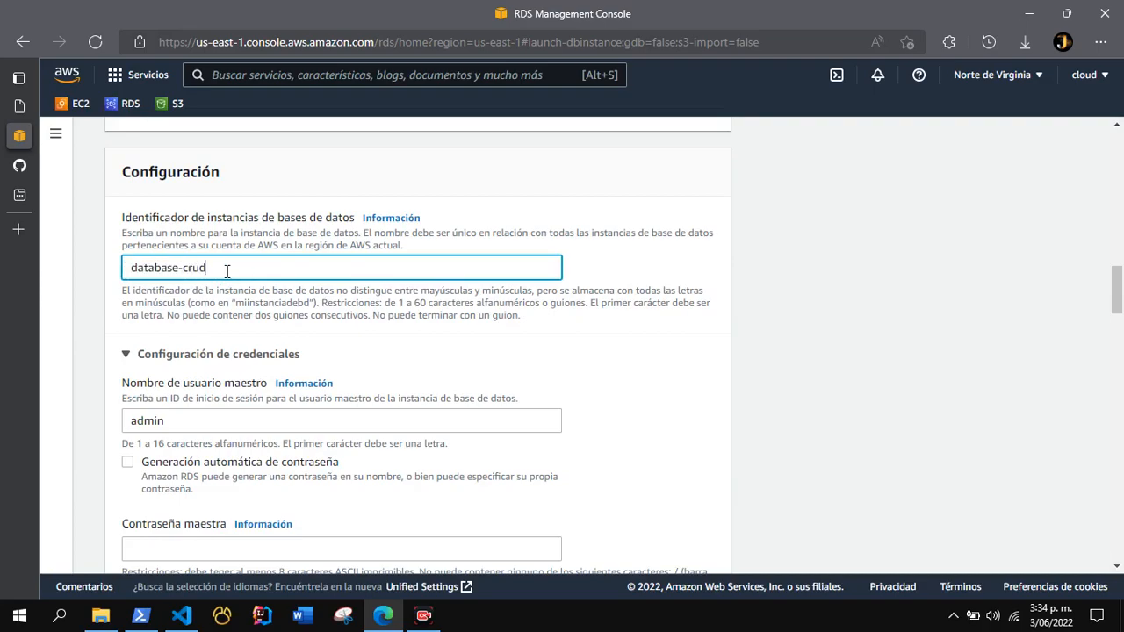
{"action": "left_click_drag", "start_coordinate": [227, 272], "coordinate": [134, 278]}
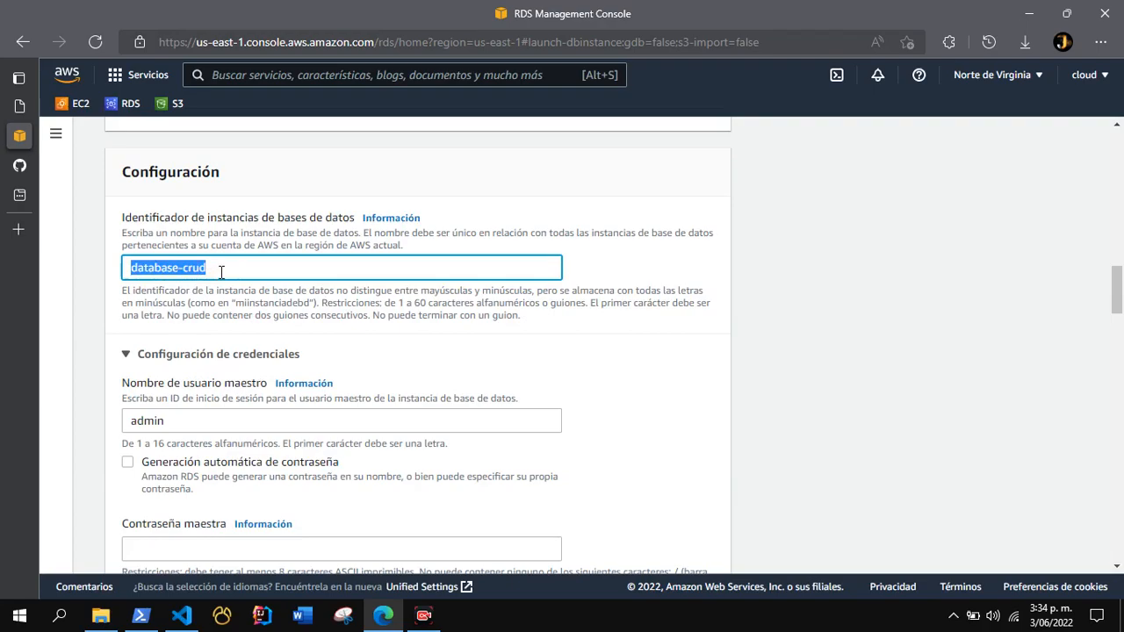
{"action": "left_click", "coordinate": [221, 271]}
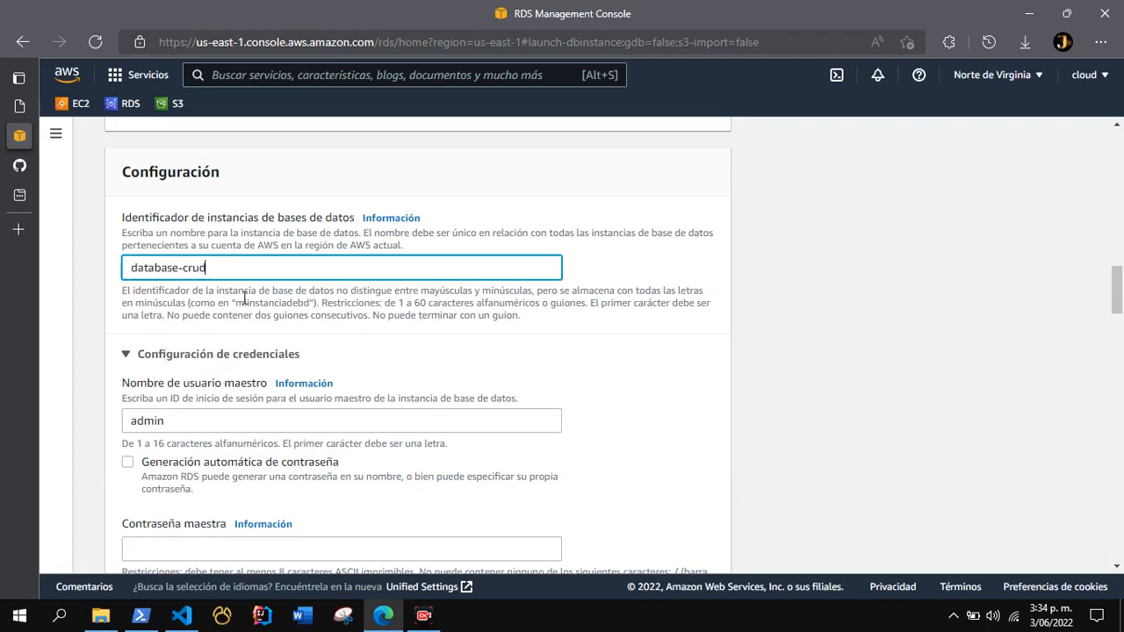
{"action": "triple_click", "coordinate": [196, 268]}
{"action": "left_click", "coordinate": [214, 269]}
Enter the master password in the credentials settings and repeat it in the password confirmation field.
{"action": "scroll", "coordinate": [286, 292], "scroll_direction": "down", "scroll_amount": 3}
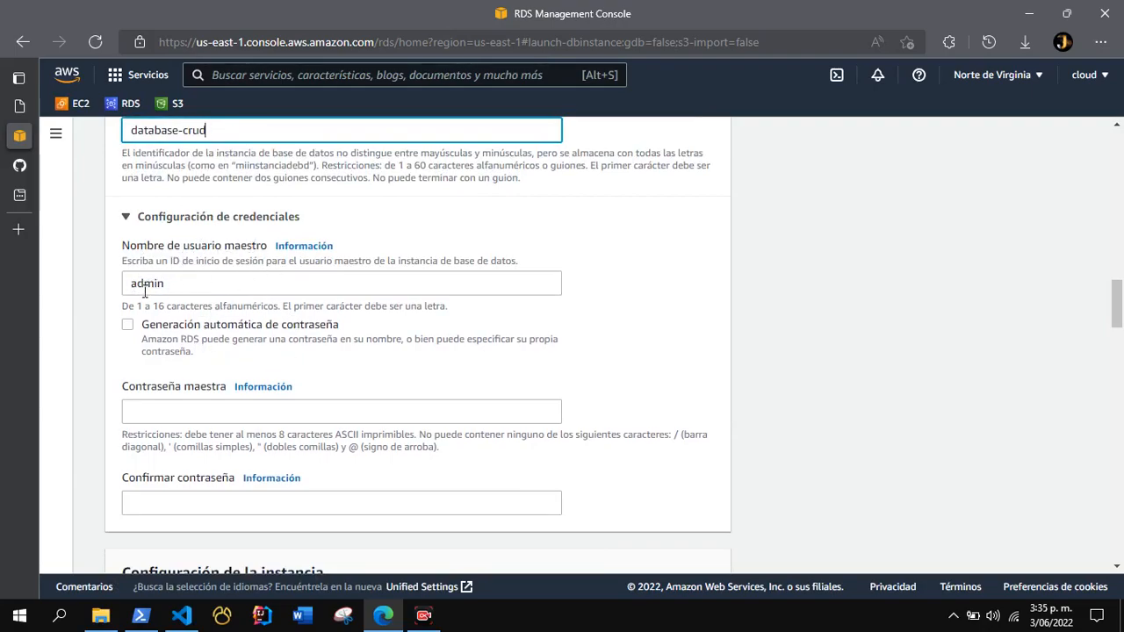
{"action": "left_click", "coordinate": [156, 411]}
{"action": "type", "text": "a"}
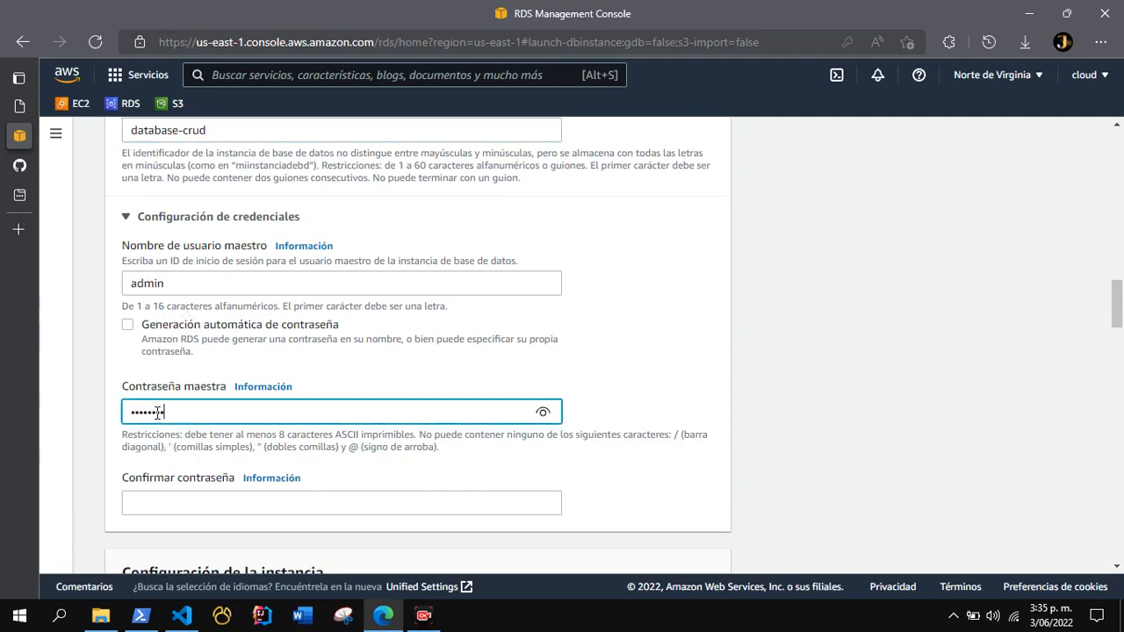
{"action": "left_click", "coordinate": [157, 504]}
{"action": "type", "text": "admi"}
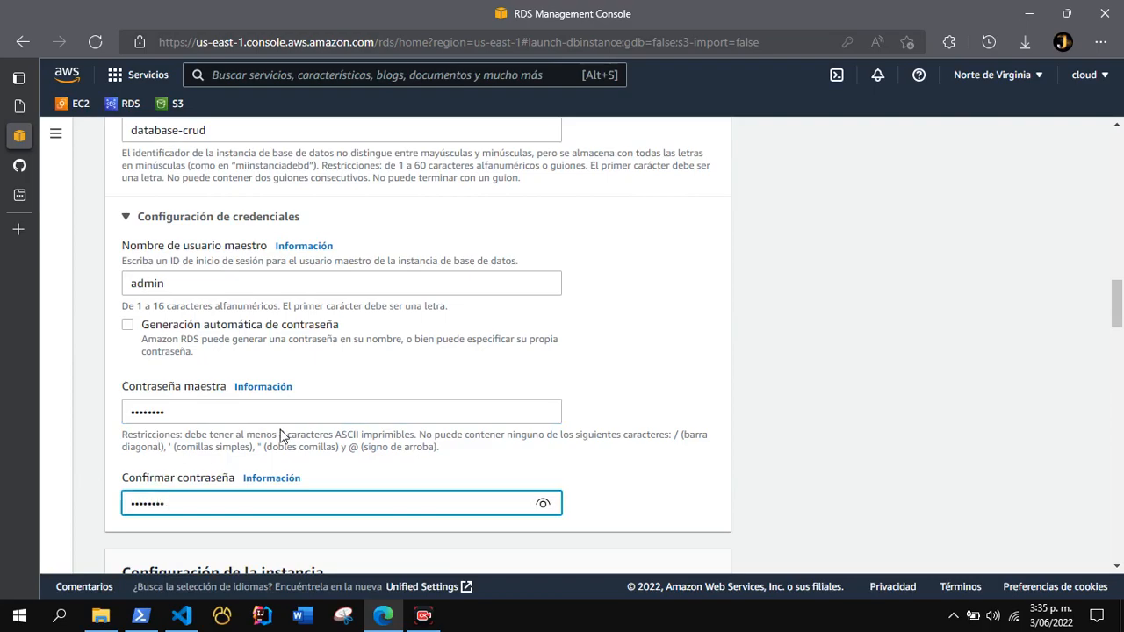
Look through the burstable instance classes offered in the instance configuration and close the list.
{"action": "scroll", "coordinate": [284, 431], "scroll_direction": "down", "scroll_amount": 2}
{"action": "scroll", "coordinate": [295, 413], "scroll_direction": "down", "scroll_amount": 1}
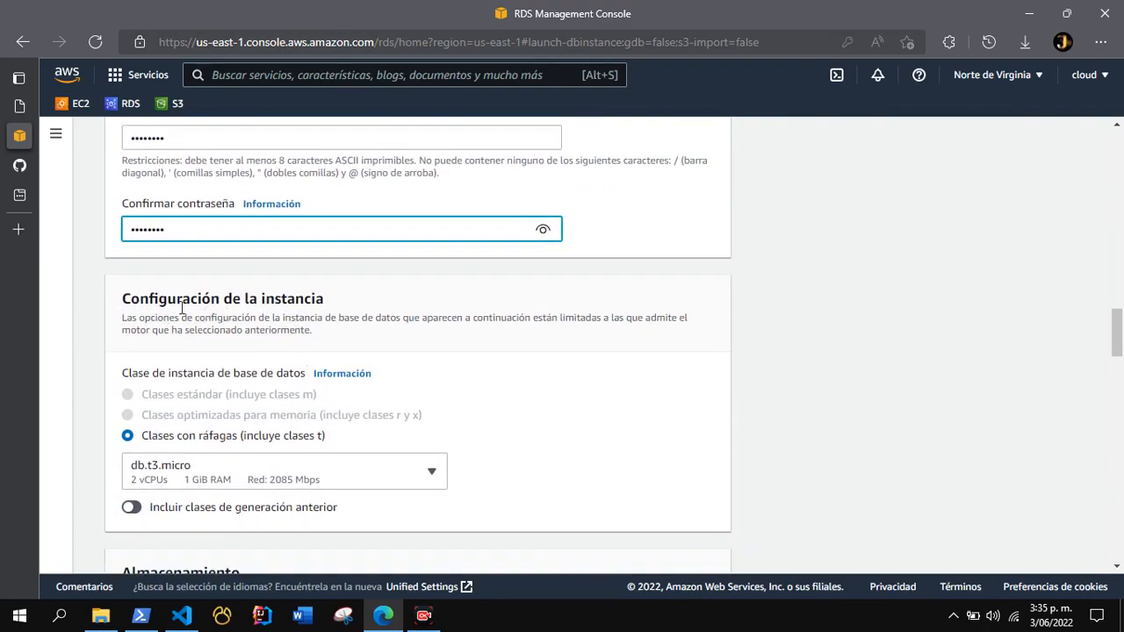
{"action": "scroll", "coordinate": [285, 311], "scroll_direction": "down", "scroll_amount": 2}
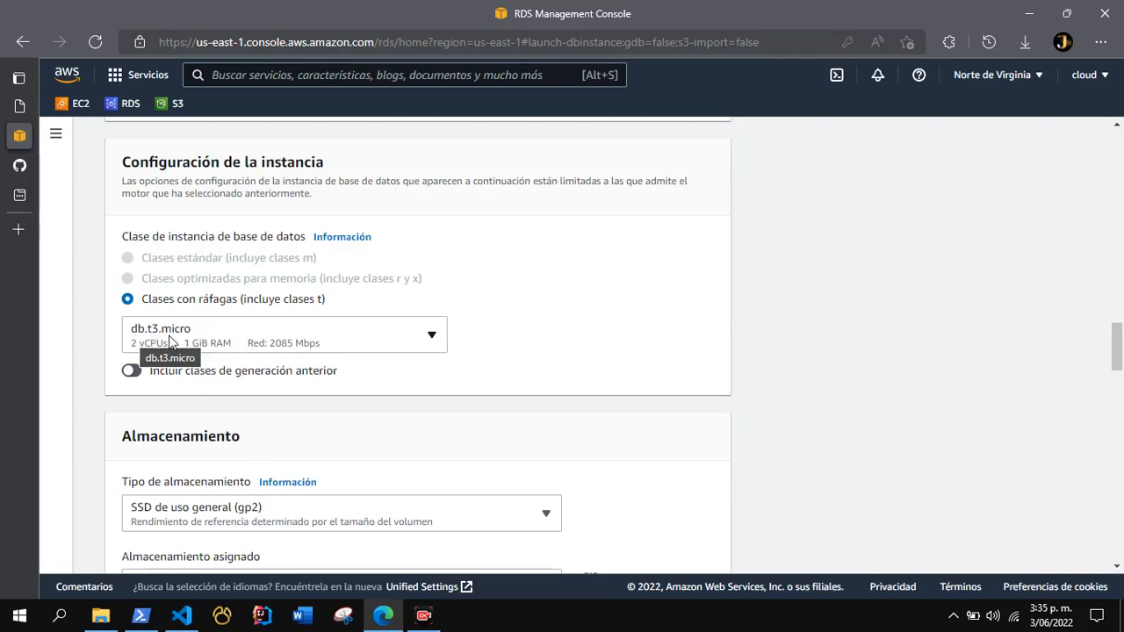
{"action": "left_click", "coordinate": [354, 339]}
{"action": "left_click_drag", "start_coordinate": [440, 444], "coordinate": [440, 505]}
{"action": "scroll", "coordinate": [210, 406], "scroll_direction": "up", "scroll_amount": 2}
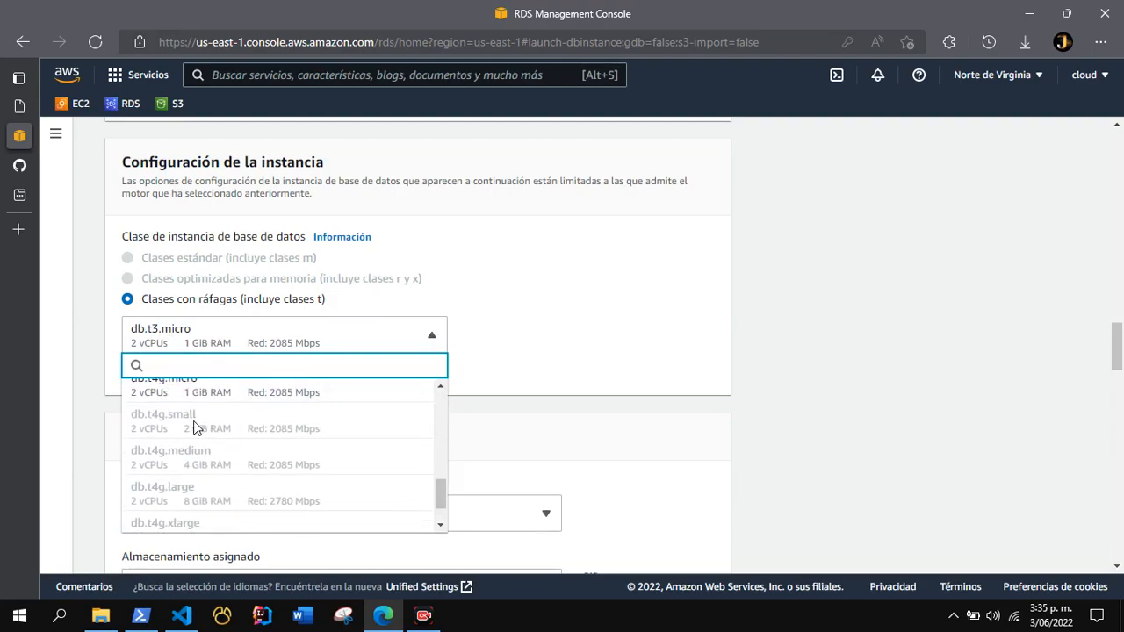
{"action": "left_click", "coordinate": [494, 349]}
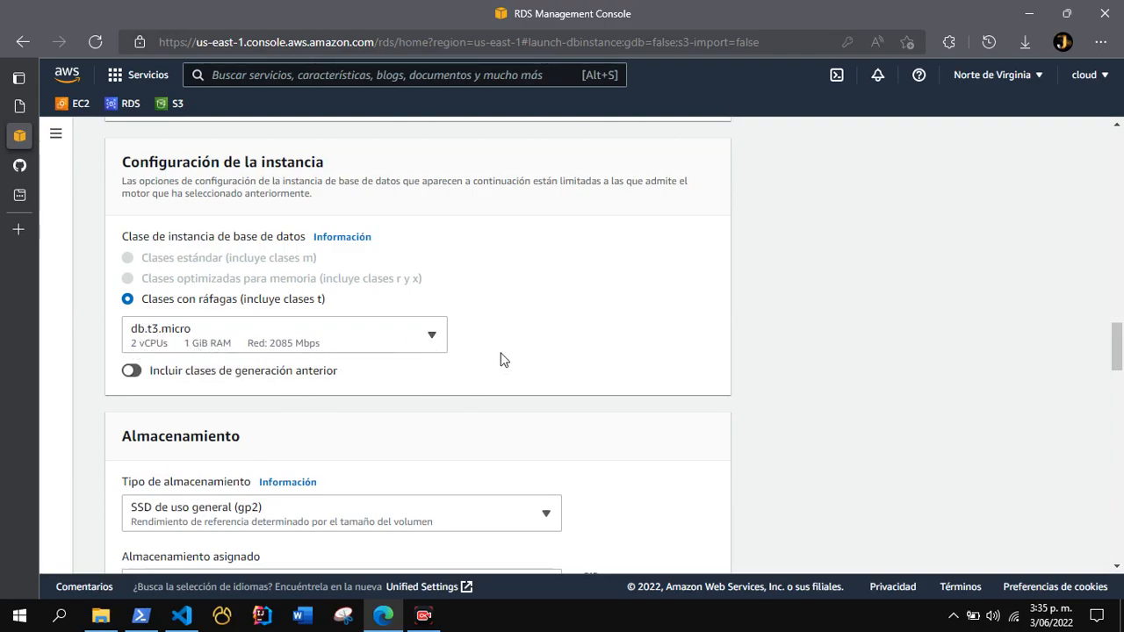
Review the storage settings: storage type, allocated storage, storage autoscaling and maximum storage threshold.
{"action": "scroll", "coordinate": [426, 378], "scroll_direction": "down", "scroll_amount": 2}
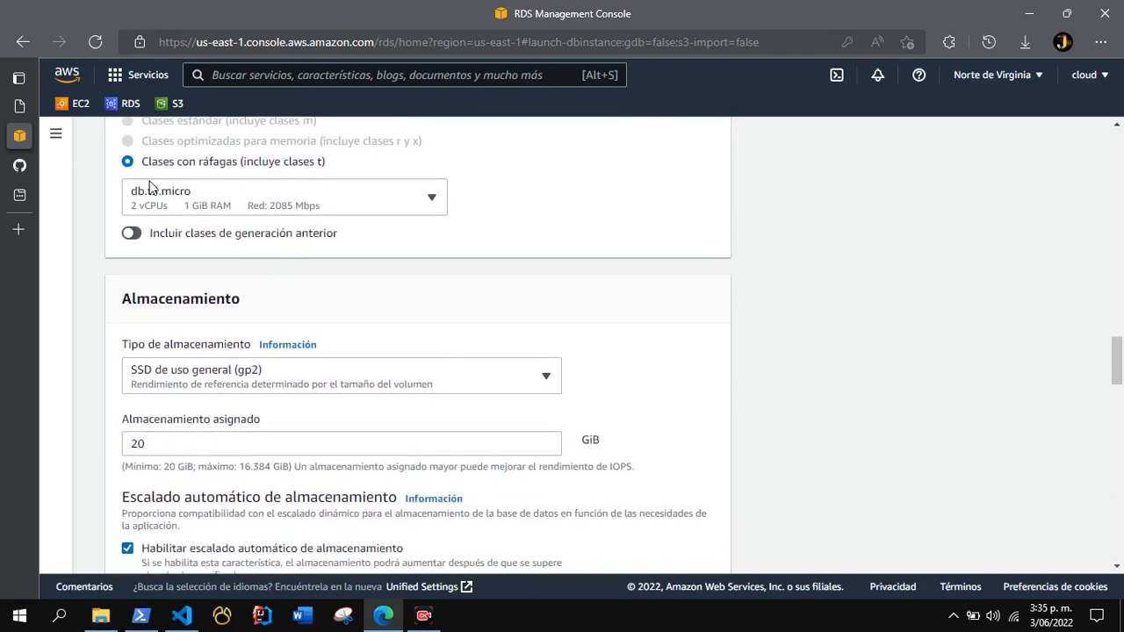
{"action": "scroll", "coordinate": [344, 355], "scroll_direction": "down", "scroll_amount": 1}
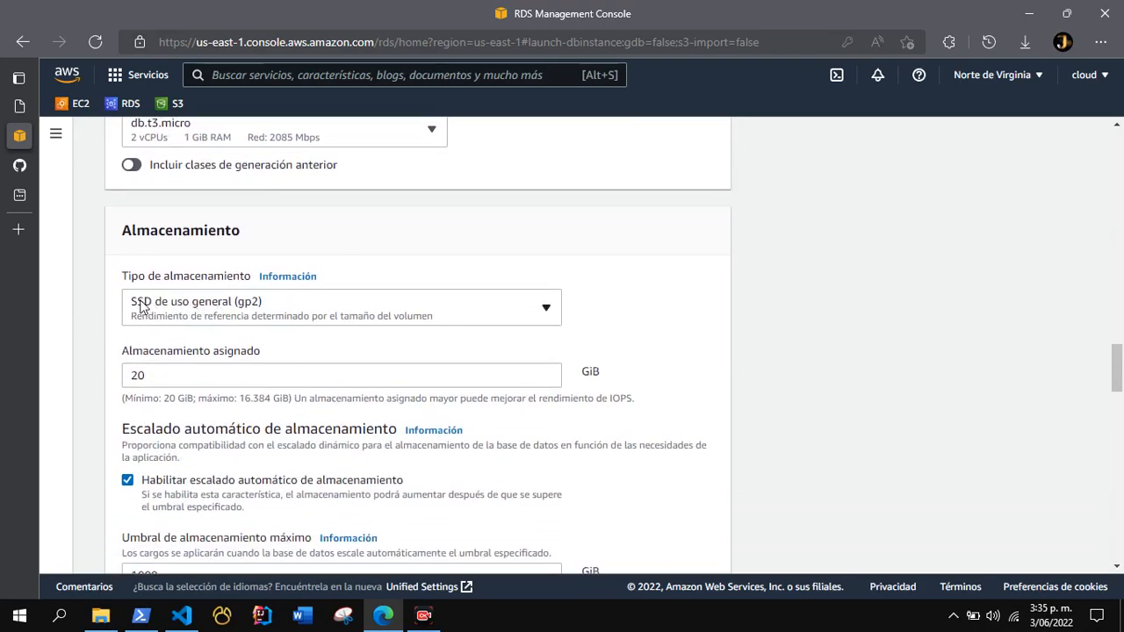
{"action": "left_click_drag", "start_coordinate": [145, 378], "coordinate": [132, 377]}
{"action": "left_click", "coordinate": [157, 377]}
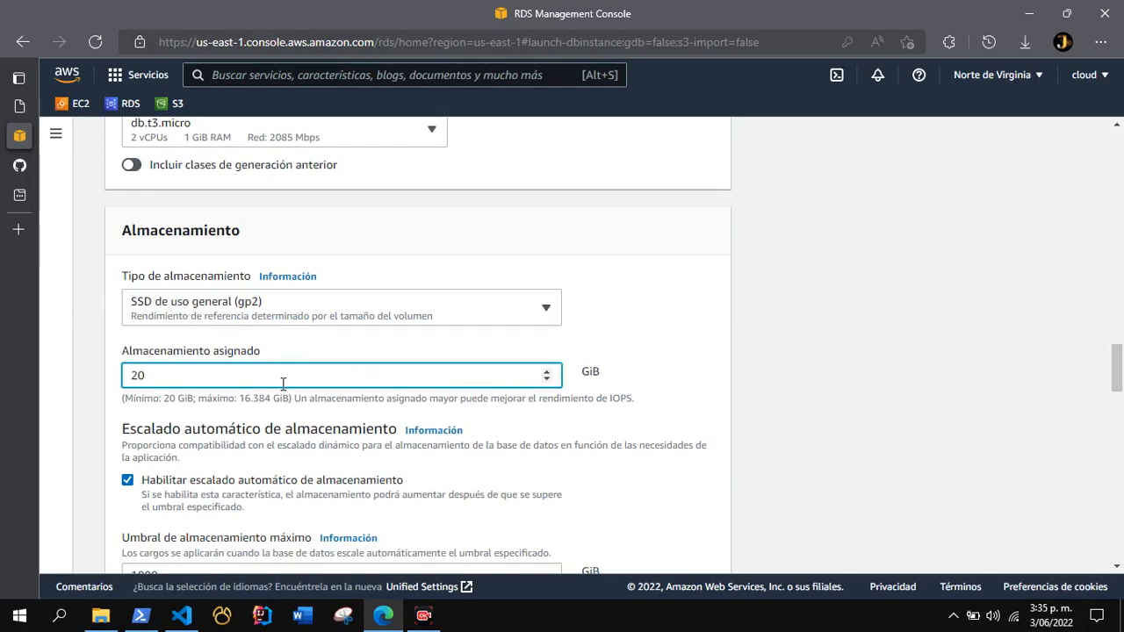
{"action": "scroll", "coordinate": [234, 409], "scroll_direction": "down", "scroll_amount": 3}
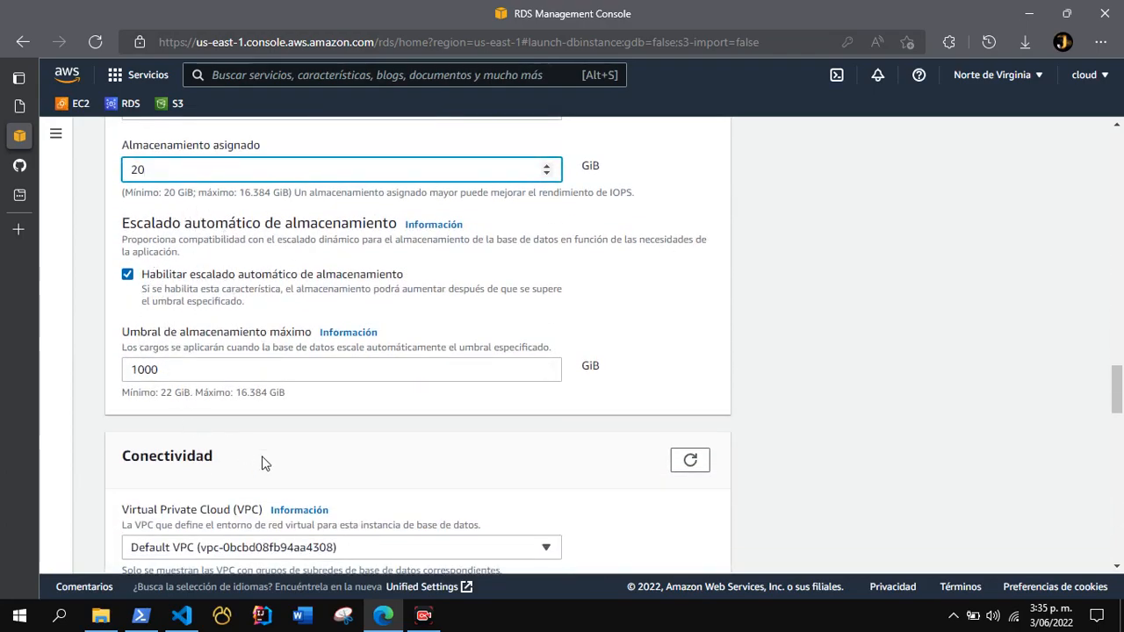
Enable public access (Sí) for the database instance in the connectivity settings, keeping the default VPC and subnet group.
{"action": "scroll", "coordinate": [261, 456], "scroll_direction": "down", "scroll_amount": 1}
{"action": "scroll", "coordinate": [261, 453], "scroll_direction": "down", "scroll_amount": 3}
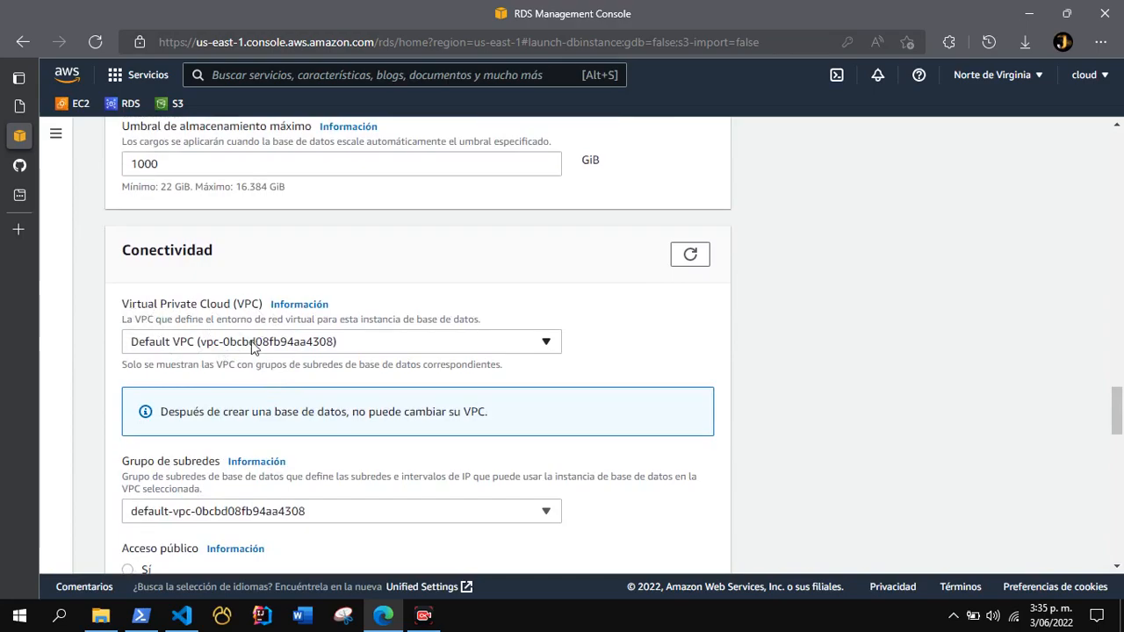
{"action": "scroll", "coordinate": [290, 358], "scroll_direction": "down", "scroll_amount": 1}
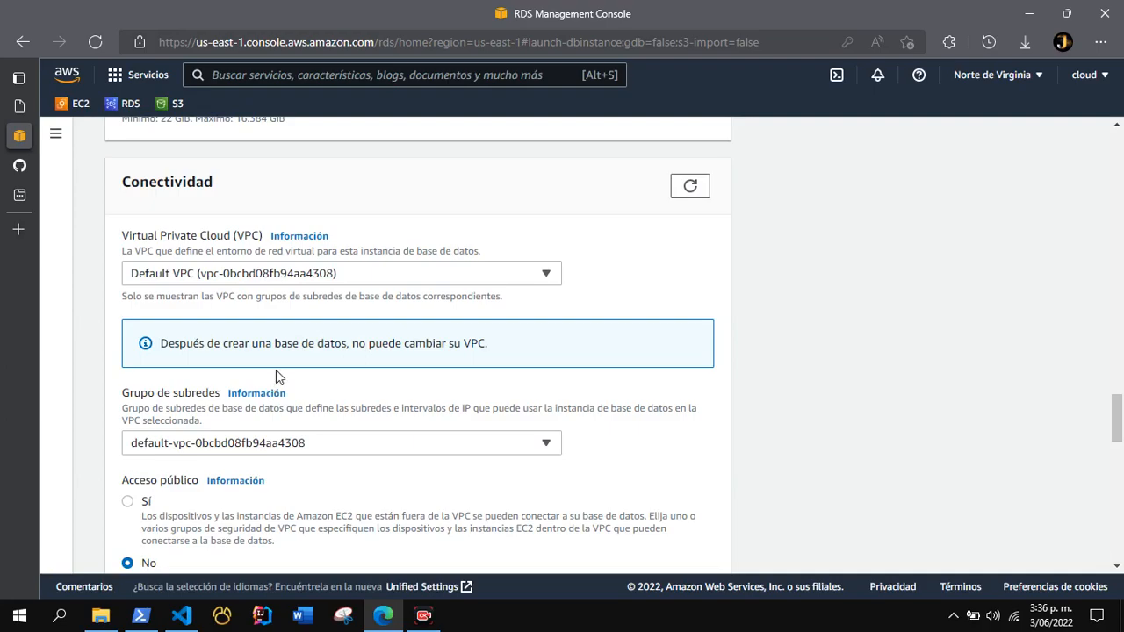
{"action": "scroll", "coordinate": [276, 369], "scroll_direction": "down", "scroll_amount": 2}
{"action": "scroll", "coordinate": [218, 343], "scroll_direction": "up", "scroll_amount": 1}
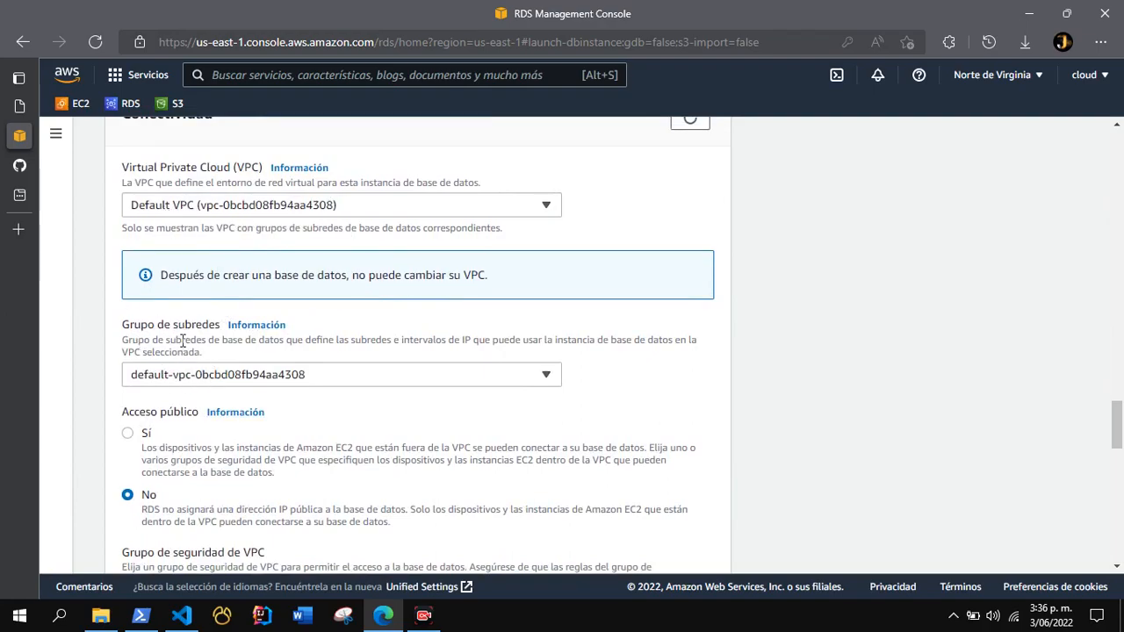
{"action": "scroll", "coordinate": [169, 370], "scroll_direction": "down", "scroll_amount": 1}
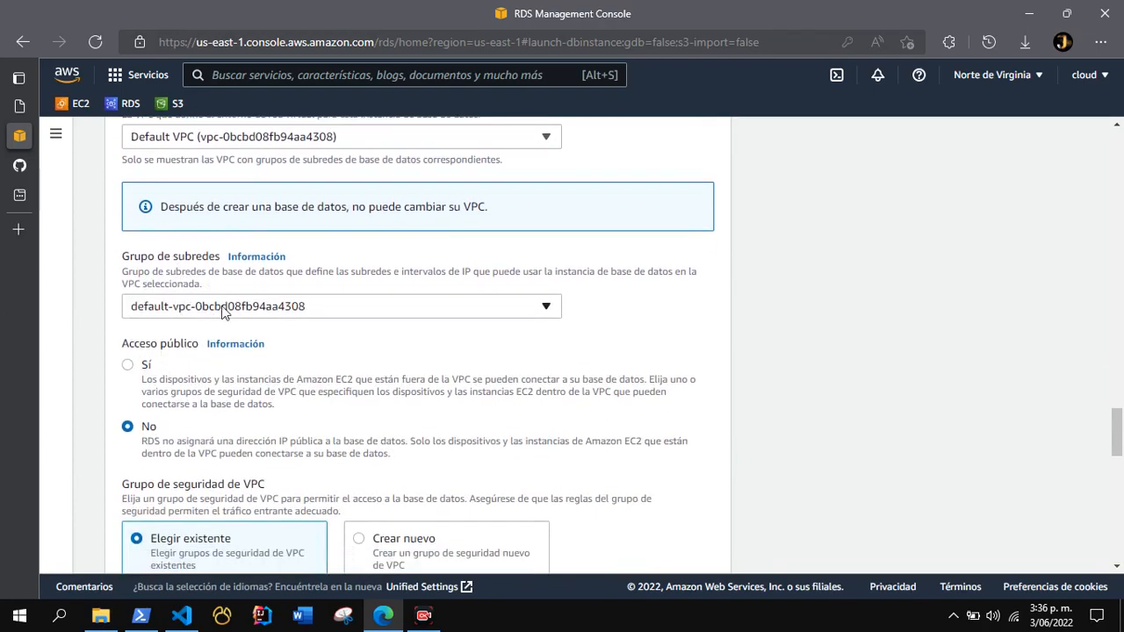
{"action": "left_click", "coordinate": [127, 367]}
Choose to create a new VPC security group and name it firewall-database.
{"action": "scroll", "coordinate": [220, 378], "scroll_direction": "down", "scroll_amount": 2}
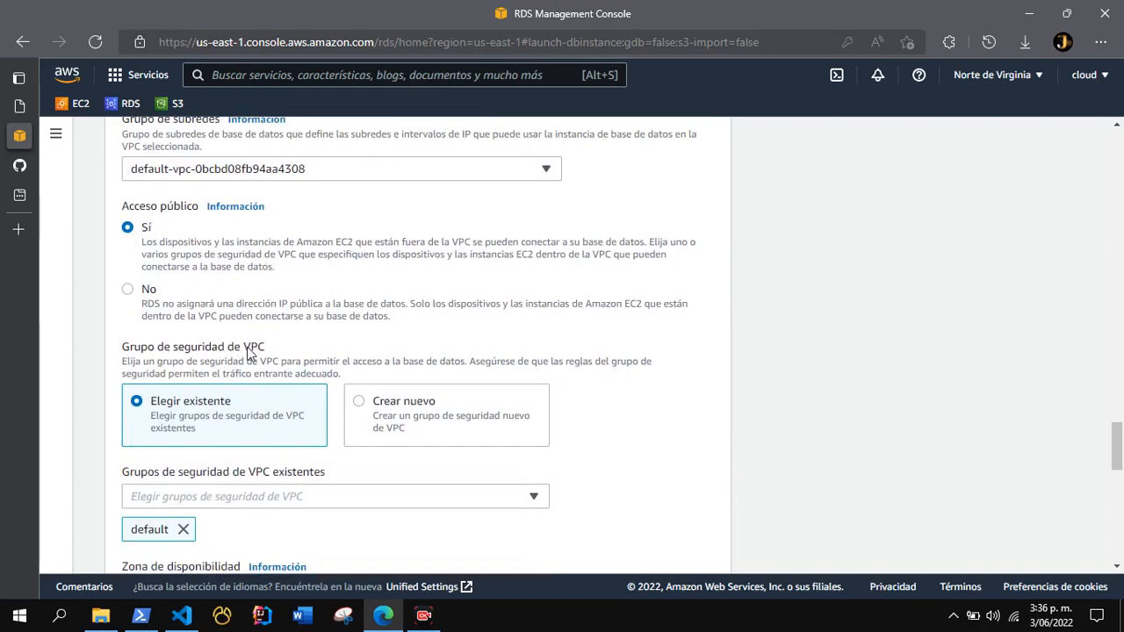
{"action": "scroll", "coordinate": [197, 346], "scroll_direction": "down", "scroll_amount": 2}
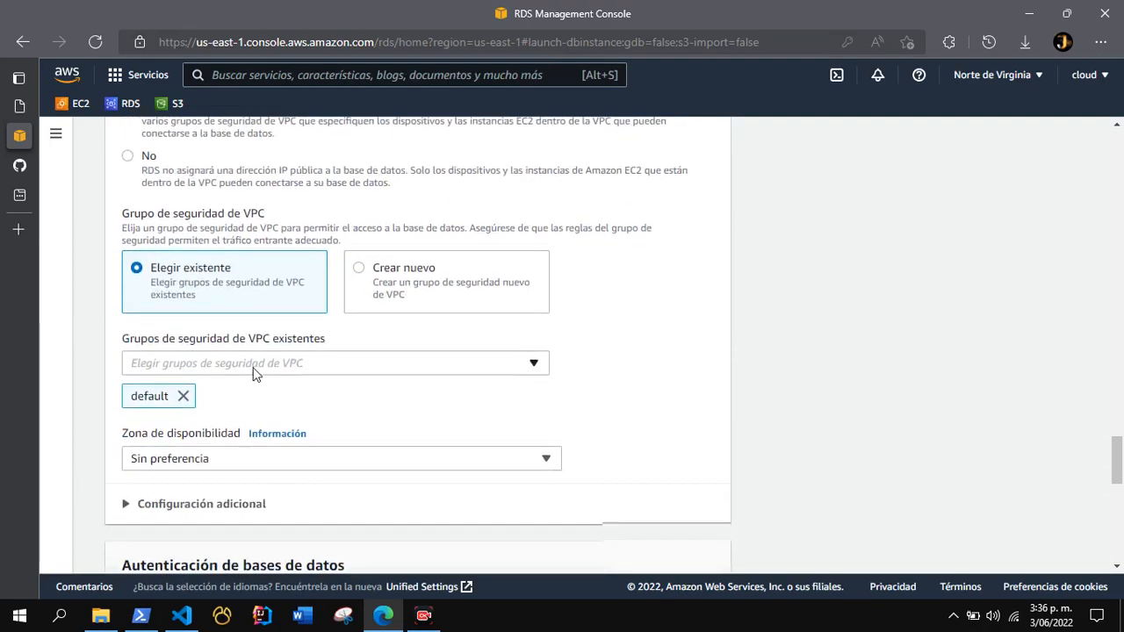
{"action": "left_click", "coordinate": [406, 290]}
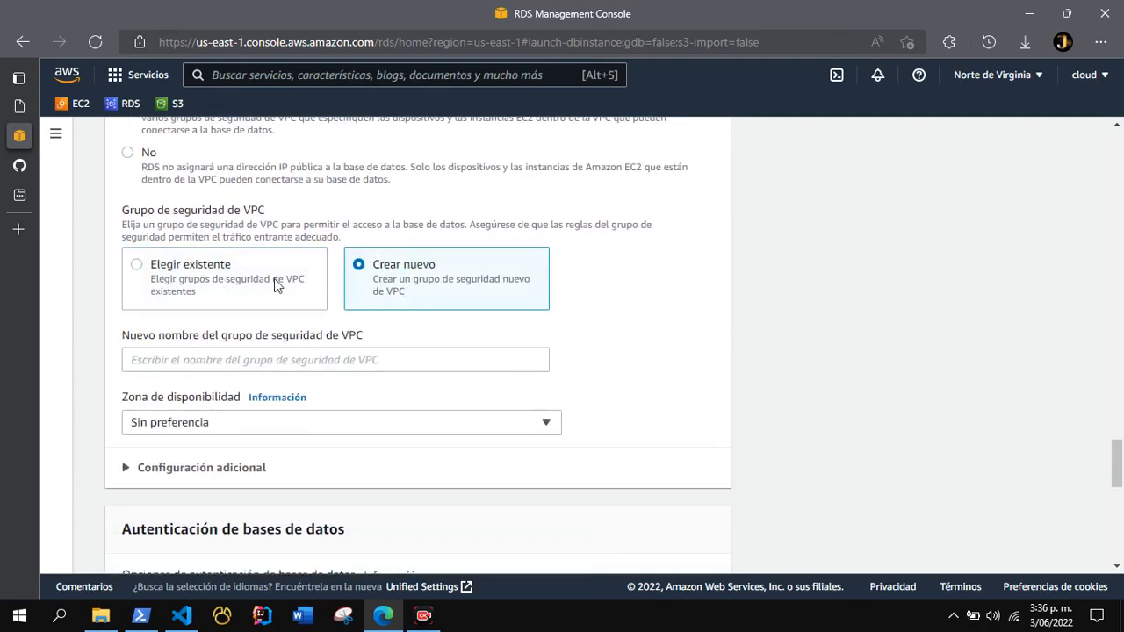
{"action": "left_click", "coordinate": [217, 361]}
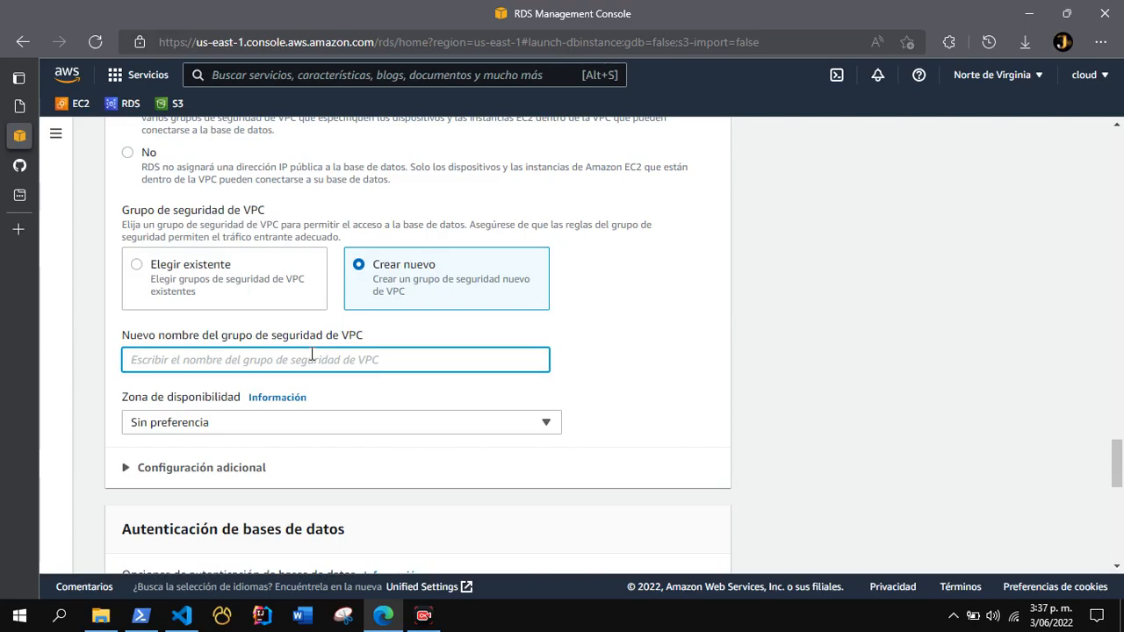
{"action": "type", "text": "firewa"}
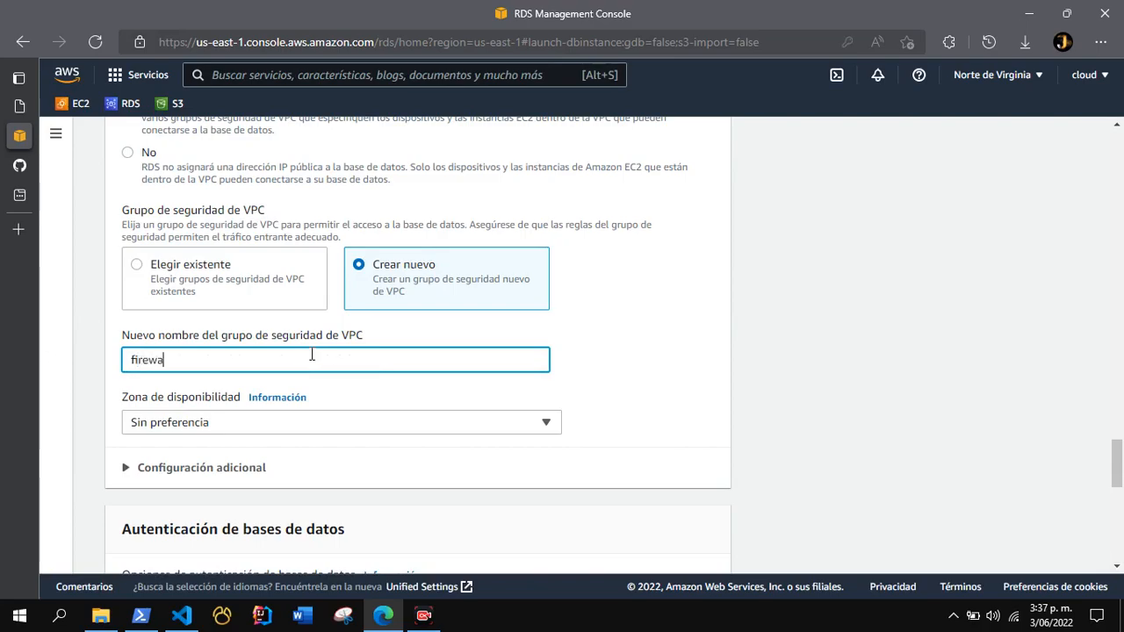
{"action": "type", "text": "ll-database"}
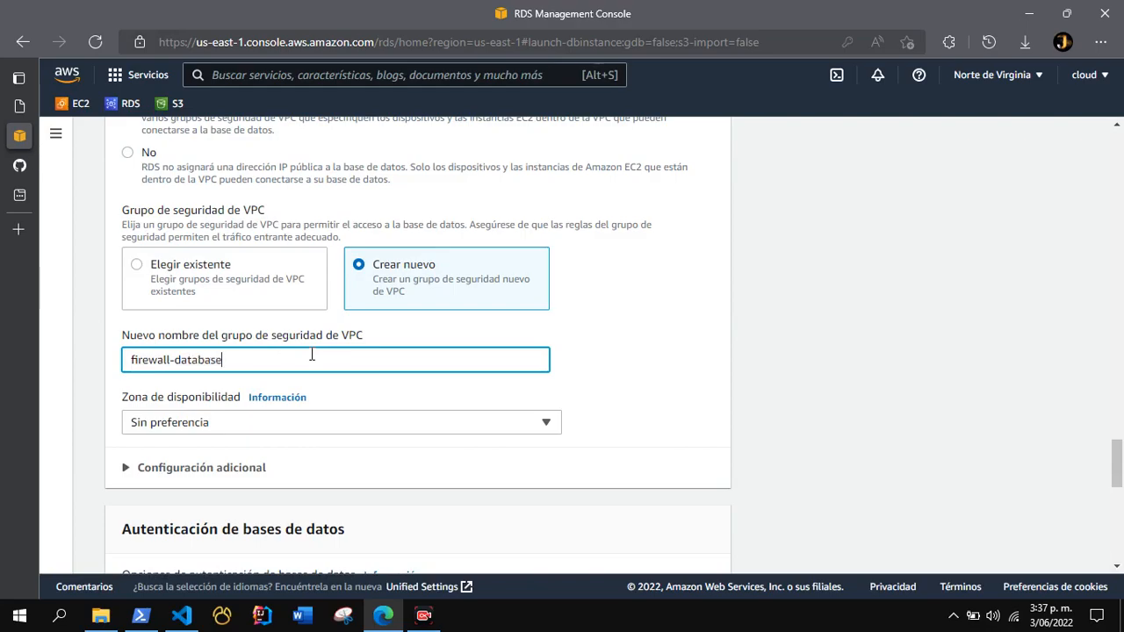
Expand the additional connectivity configuration and review the database port and the database authentication options.
{"action": "scroll", "coordinate": [311, 355], "scroll_direction": "down", "scroll_amount": 1}
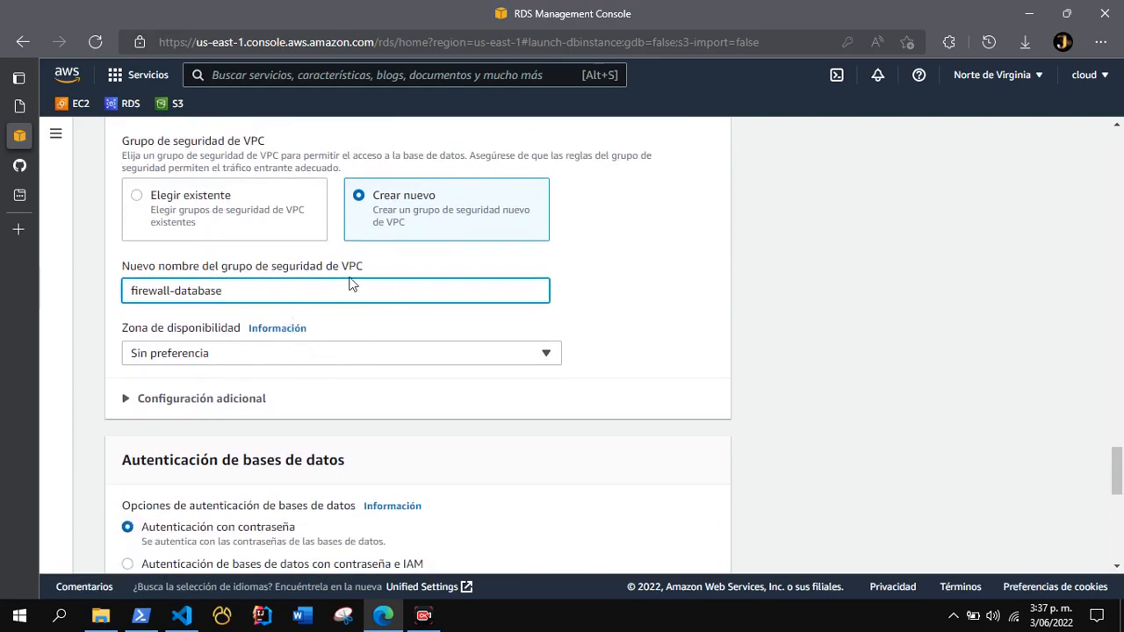
{"action": "left_click", "coordinate": [184, 398]}
{"action": "scroll", "coordinate": [219, 404], "scroll_direction": "down", "scroll_amount": 1}
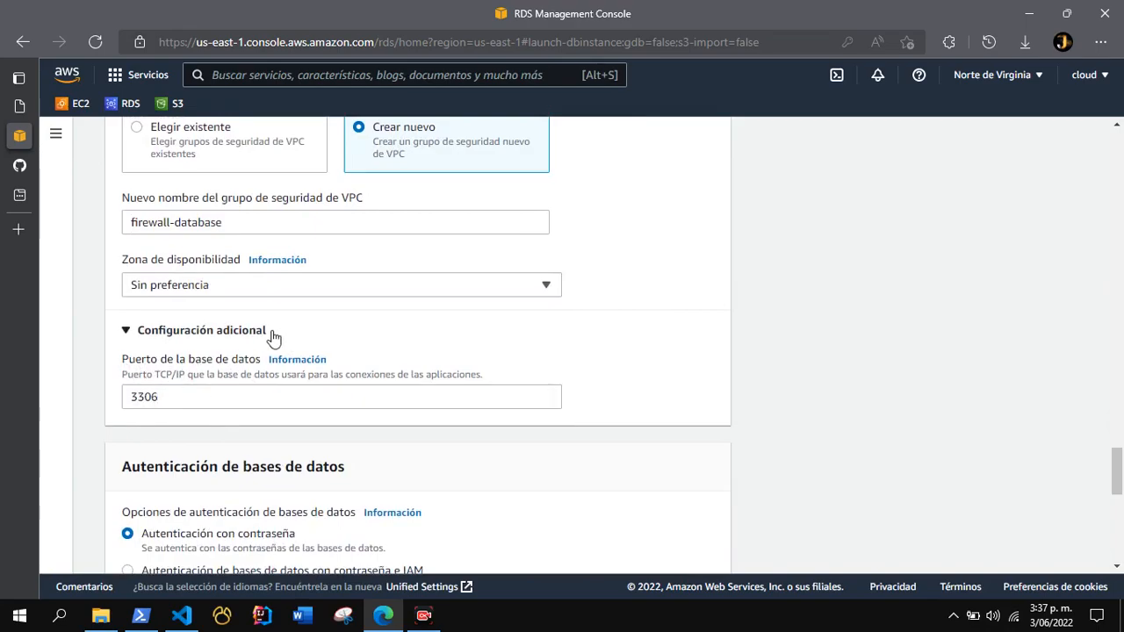
{"action": "scroll", "coordinate": [281, 363], "scroll_direction": "up", "scroll_amount": 1}
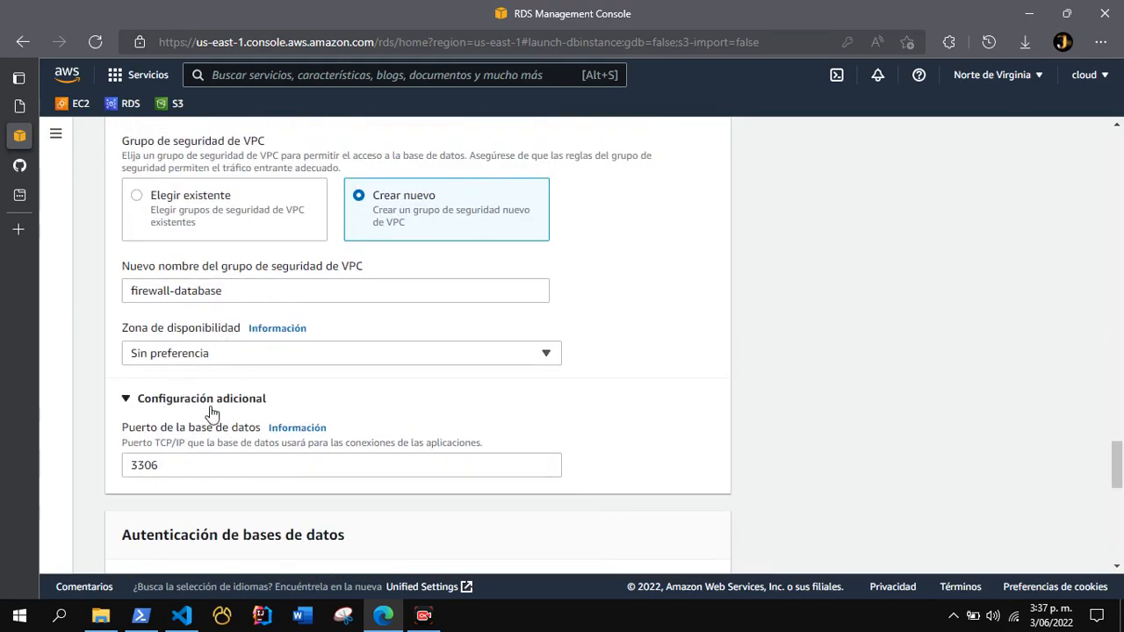
{"action": "scroll", "coordinate": [227, 426], "scroll_direction": "down", "scroll_amount": 3}
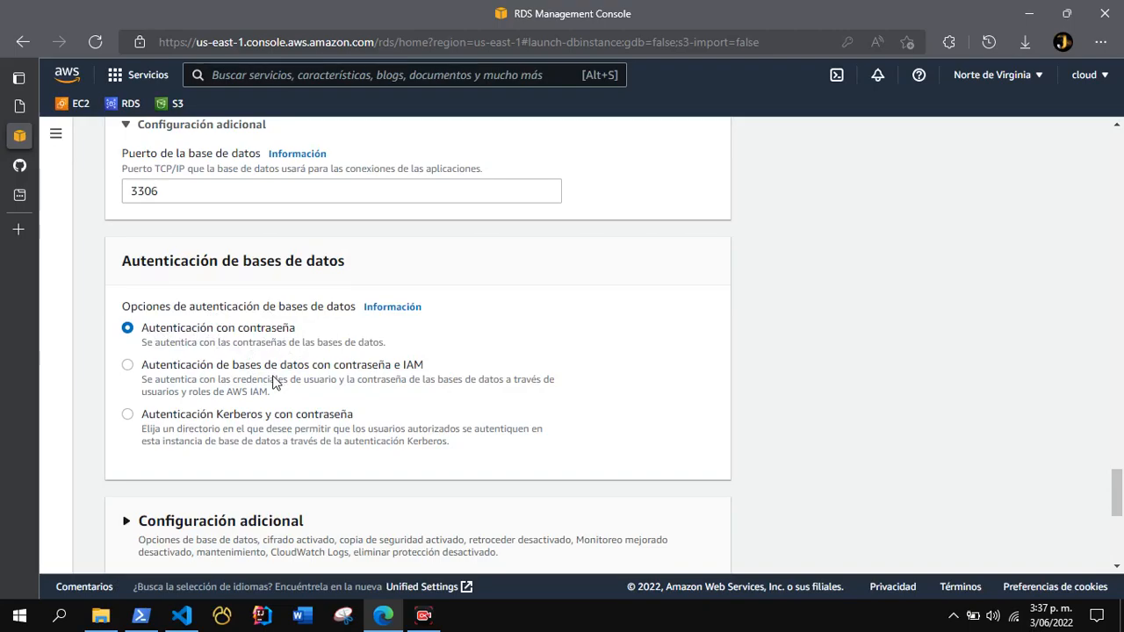
{"action": "scroll", "coordinate": [303, 373], "scroll_direction": "down", "scroll_amount": 3}
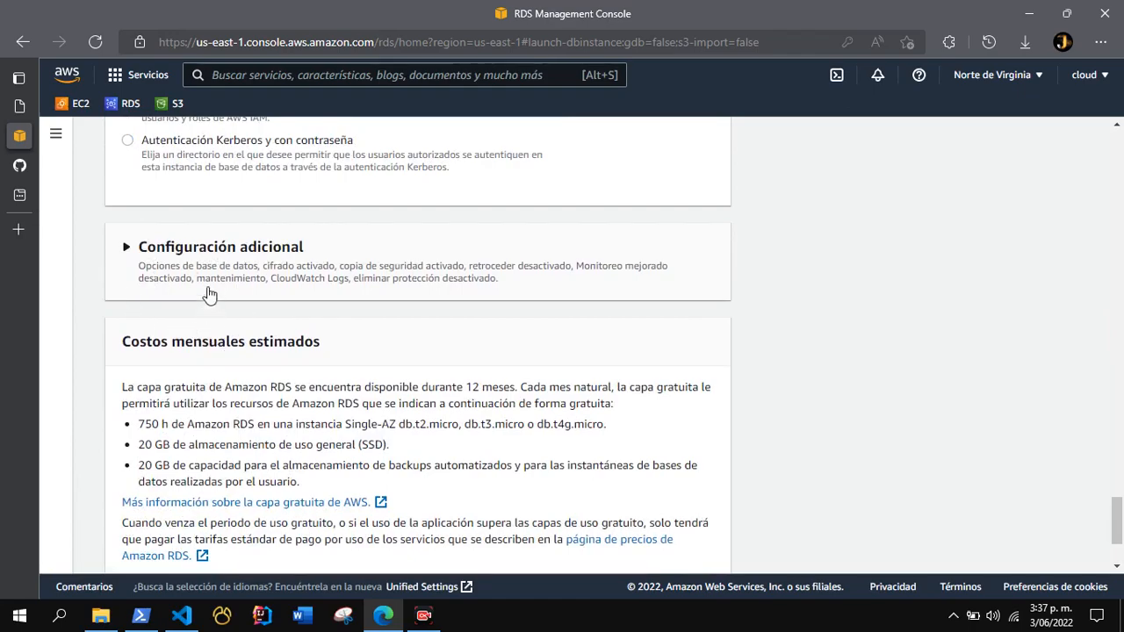
Expand the additional configuration section and set the initial database name to db_estudian.
{"action": "left_click", "coordinate": [124, 246]}
{"action": "scroll", "coordinate": [220, 353], "scroll_direction": "down", "scroll_amount": 2}
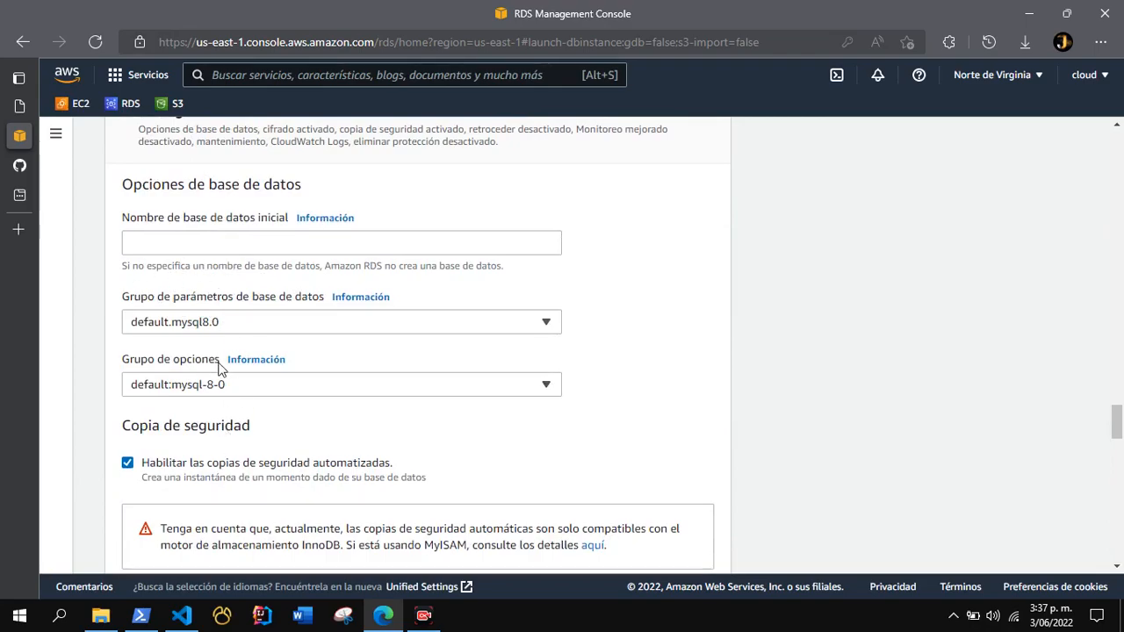
{"action": "left_click", "coordinate": [200, 235]}
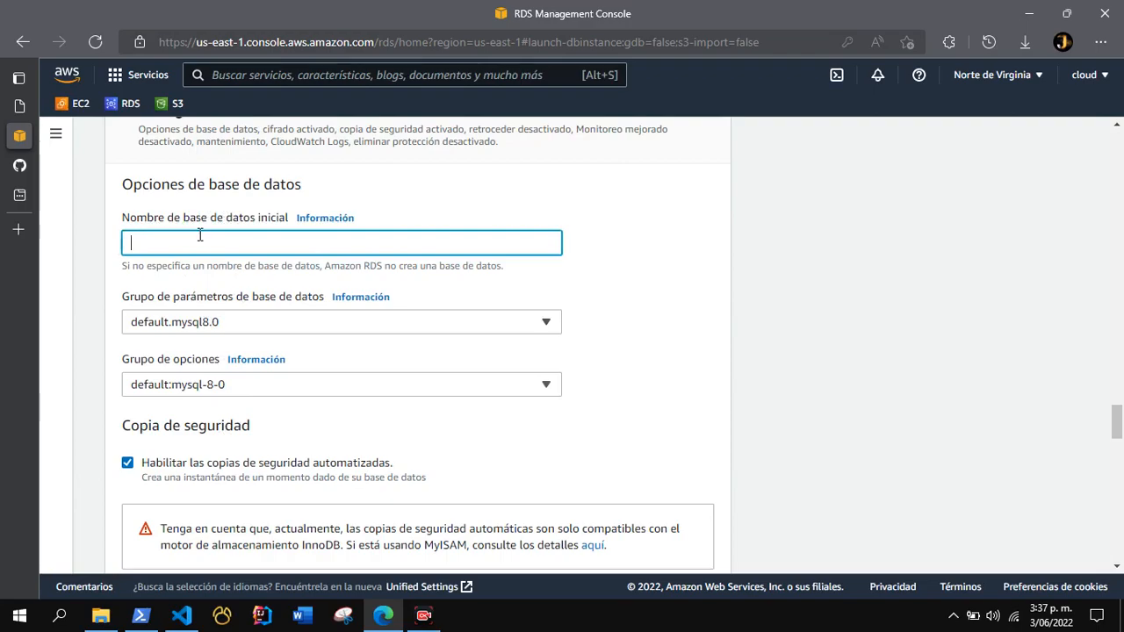
{"action": "type", "text": "db_estu"}
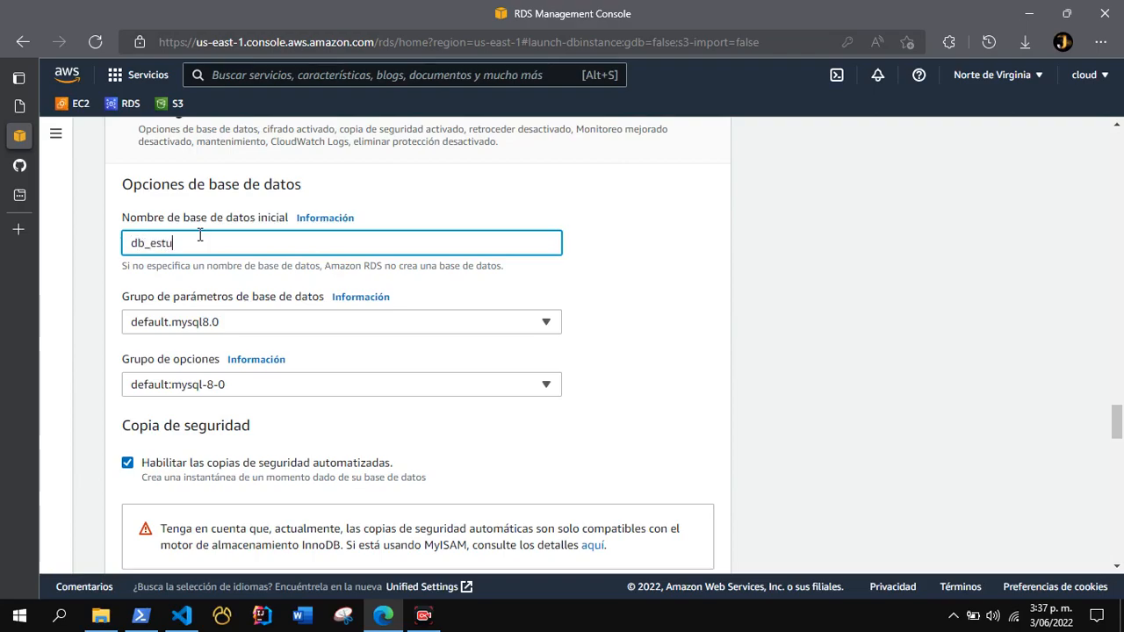
{"action": "type", "text": "dian"}
Review the backup, encryption, monitoring, log export, maintenance and deletion protection settings, and the estimated monthly costs.
{"action": "scroll", "coordinate": [245, 233], "scroll_direction": "down", "scroll_amount": 1}
{"action": "scroll", "coordinate": [238, 302], "scroll_direction": "down", "scroll_amount": 2}
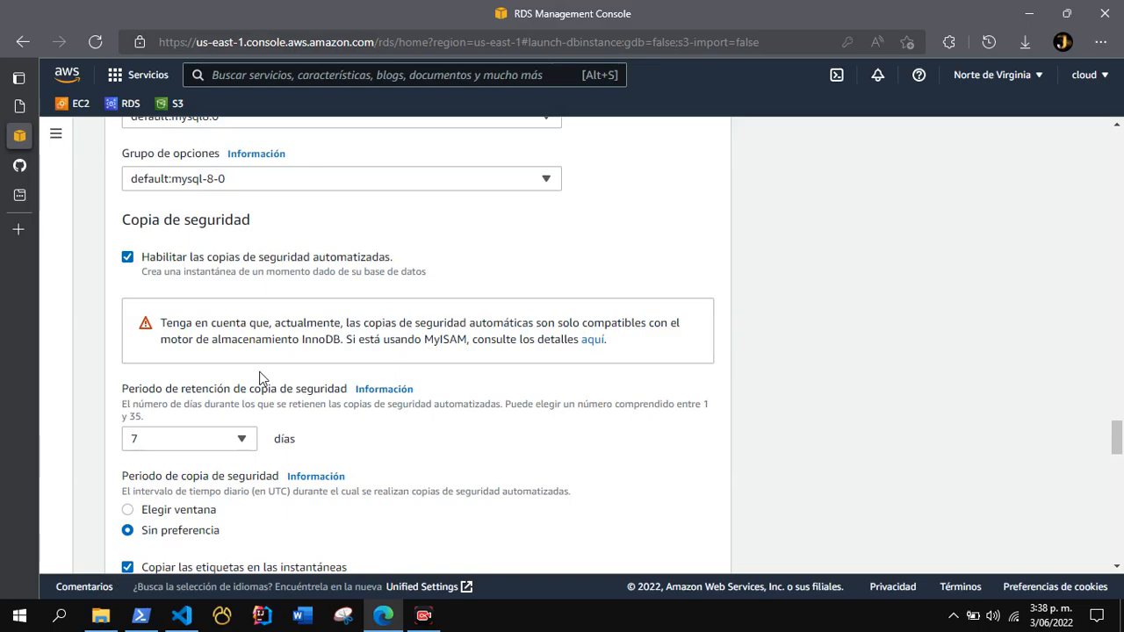
{"action": "scroll", "coordinate": [301, 321], "scroll_direction": "down", "scroll_amount": 2}
{"action": "scroll", "coordinate": [345, 329], "scroll_direction": "up", "scroll_amount": 2}
{"action": "scroll", "coordinate": [298, 343], "scroll_direction": "down", "scroll_amount": 2}
{"action": "scroll", "coordinate": [395, 357], "scroll_direction": "up", "scroll_amount": 1}
{"action": "scroll", "coordinate": [391, 413], "scroll_direction": "down", "scroll_amount": 2}
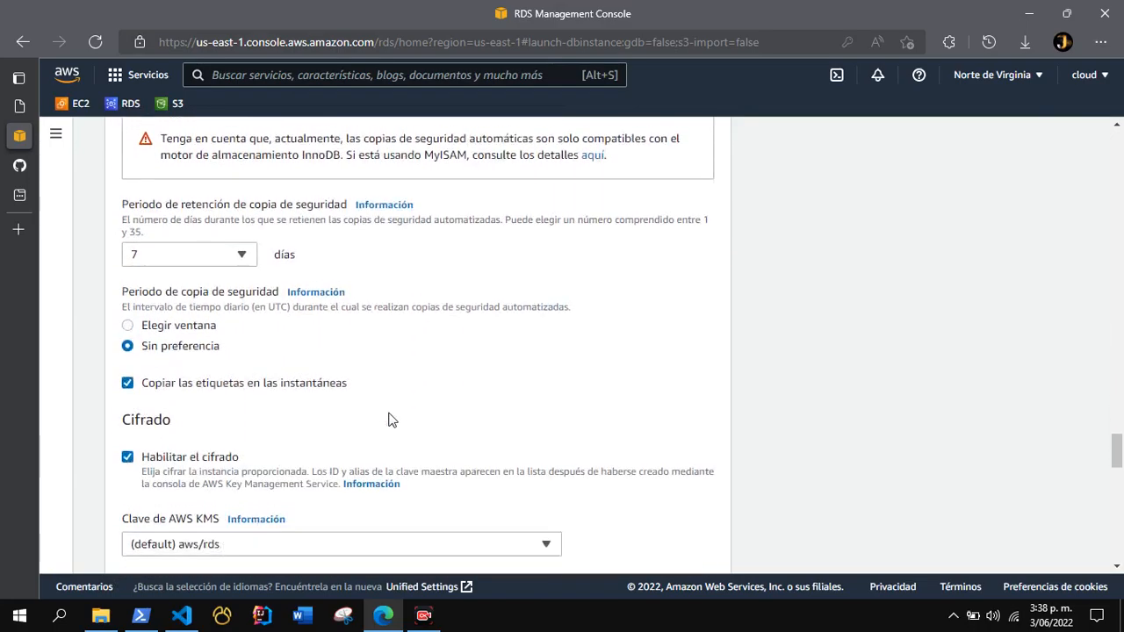
{"action": "scroll", "coordinate": [391, 420], "scroll_direction": "down", "scroll_amount": 3}
{"action": "scroll", "coordinate": [384, 418], "scroll_direction": "down", "scroll_amount": 1}
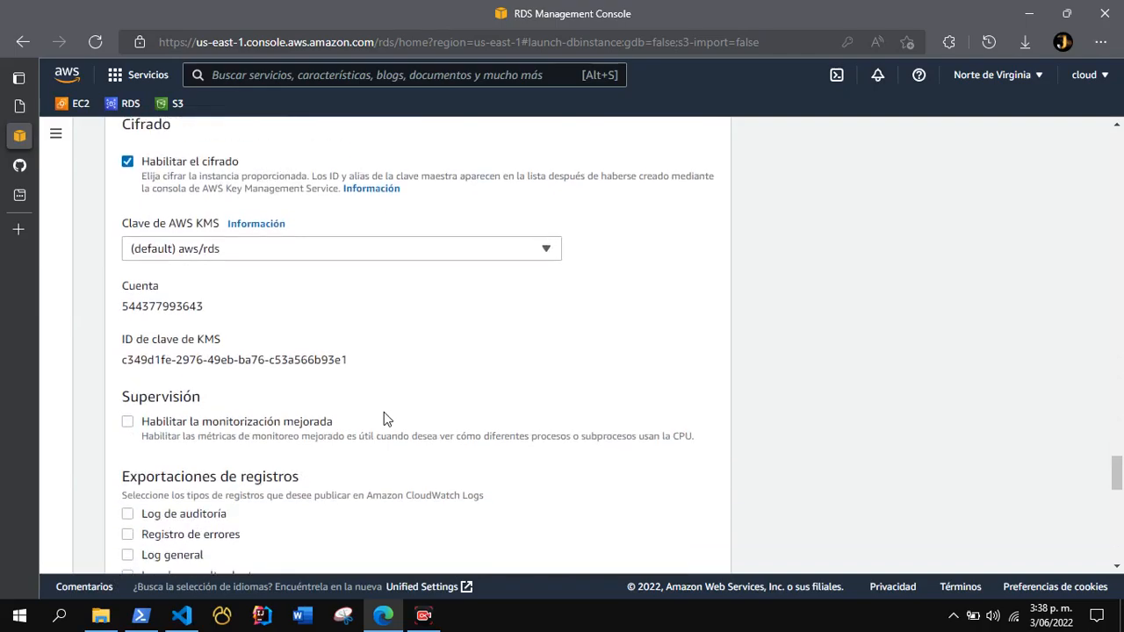
{"action": "scroll", "coordinate": [383, 413], "scroll_direction": "down", "scroll_amount": 2}
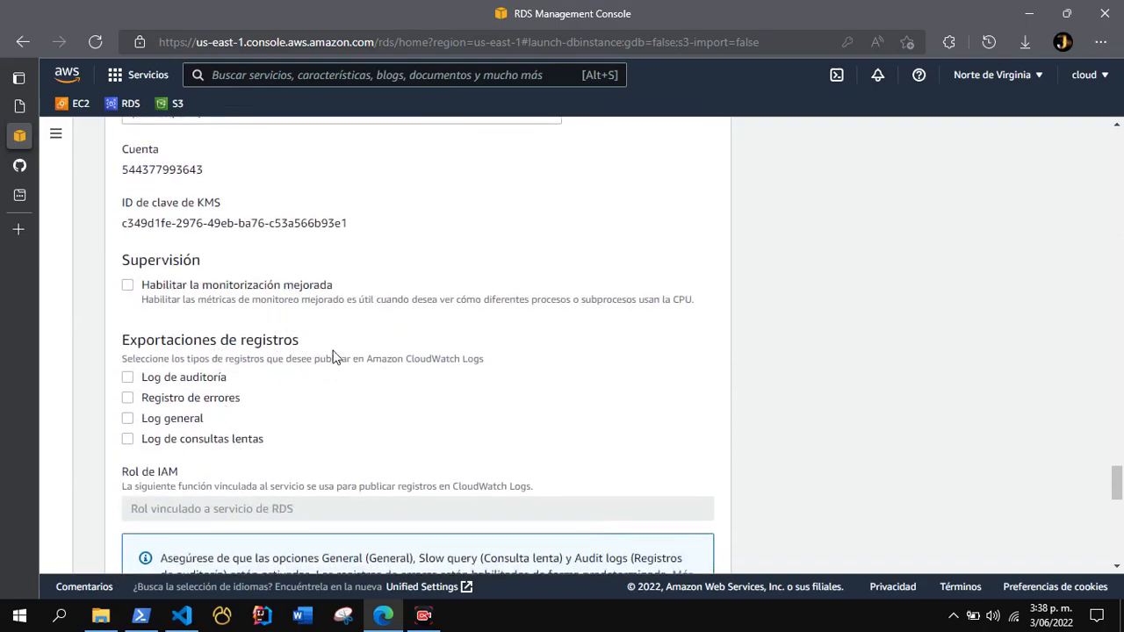
{"action": "scroll", "coordinate": [316, 383], "scroll_direction": "down", "scroll_amount": 1}
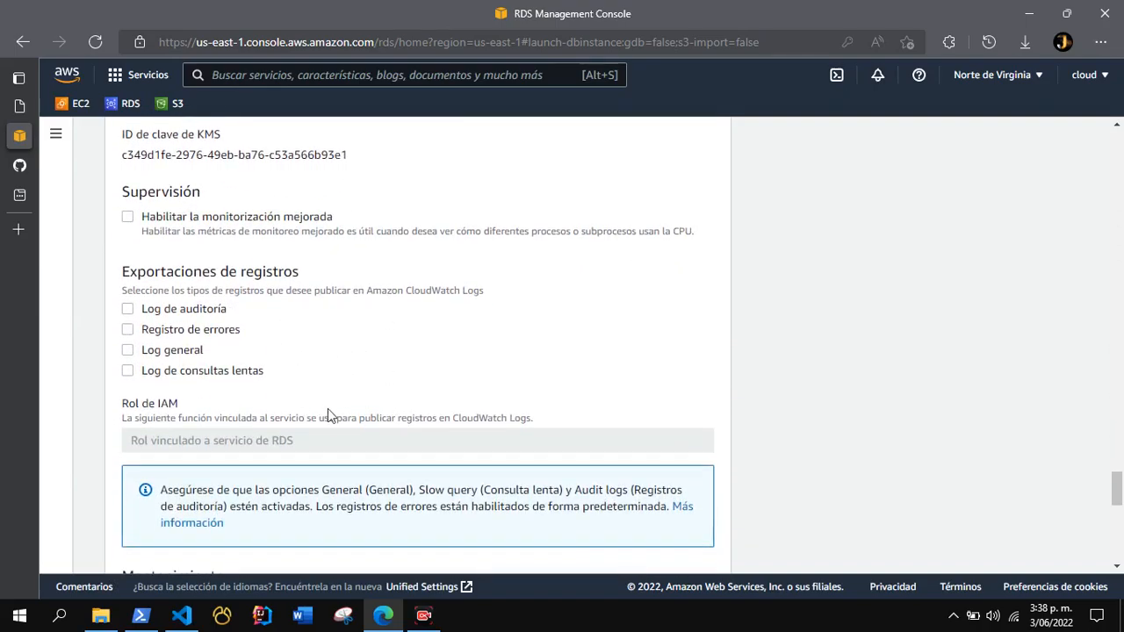
{"action": "scroll", "coordinate": [321, 450], "scroll_direction": "down", "scroll_amount": 7}
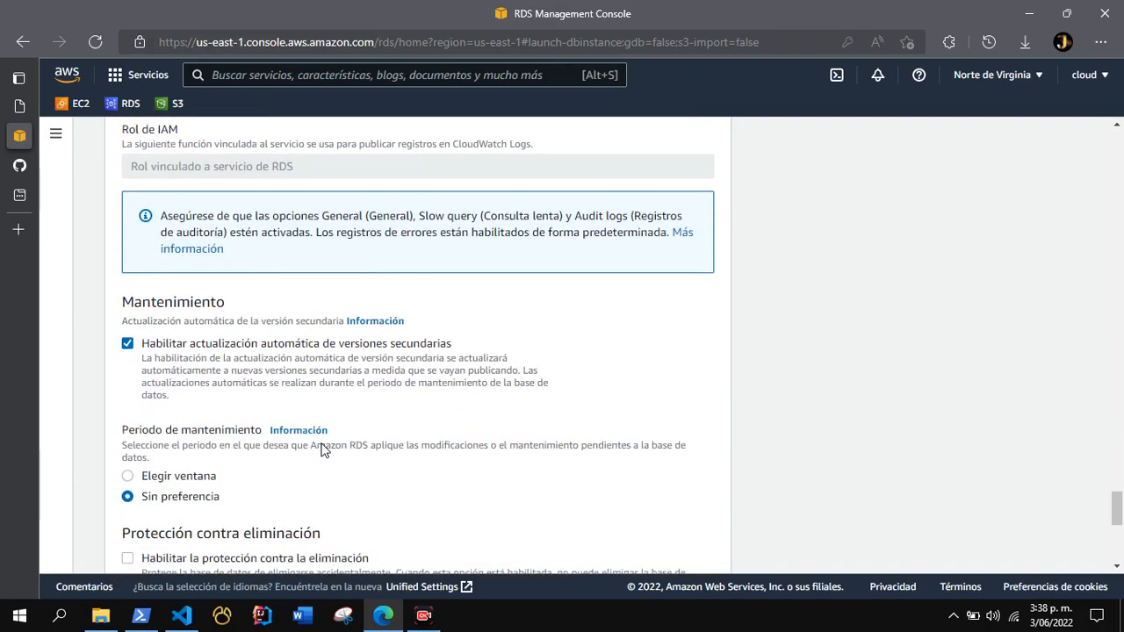
{"action": "scroll", "coordinate": [321, 450], "scroll_direction": "down", "scroll_amount": 3}
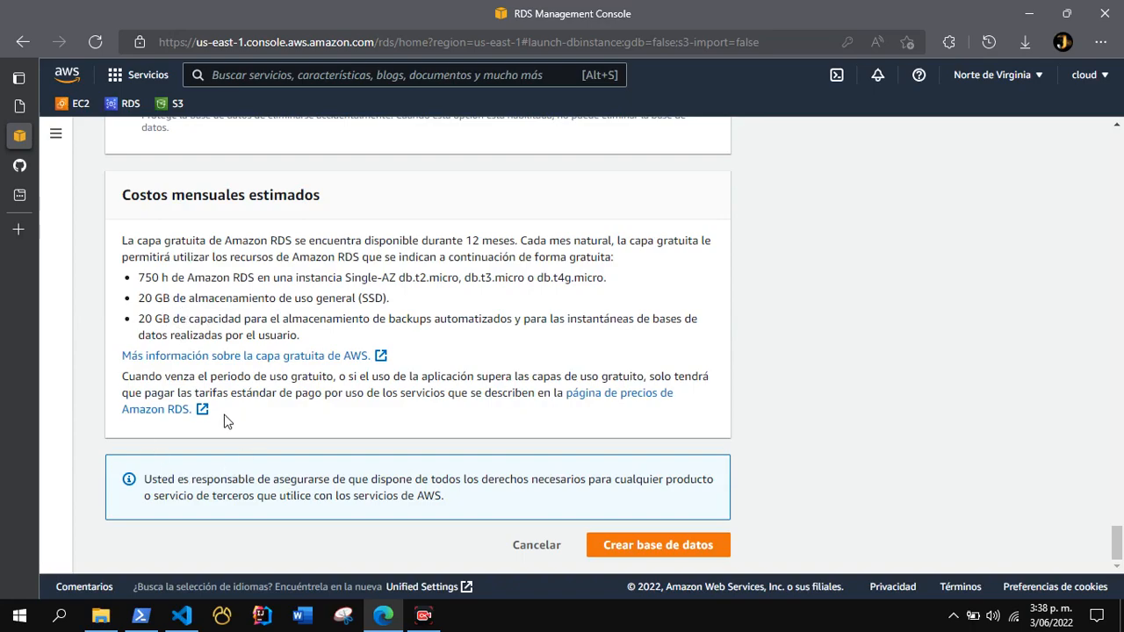
Create the database with the configured settings and check the status of database-crud in the databases list.
{"action": "left_click", "coordinate": [634, 548]}
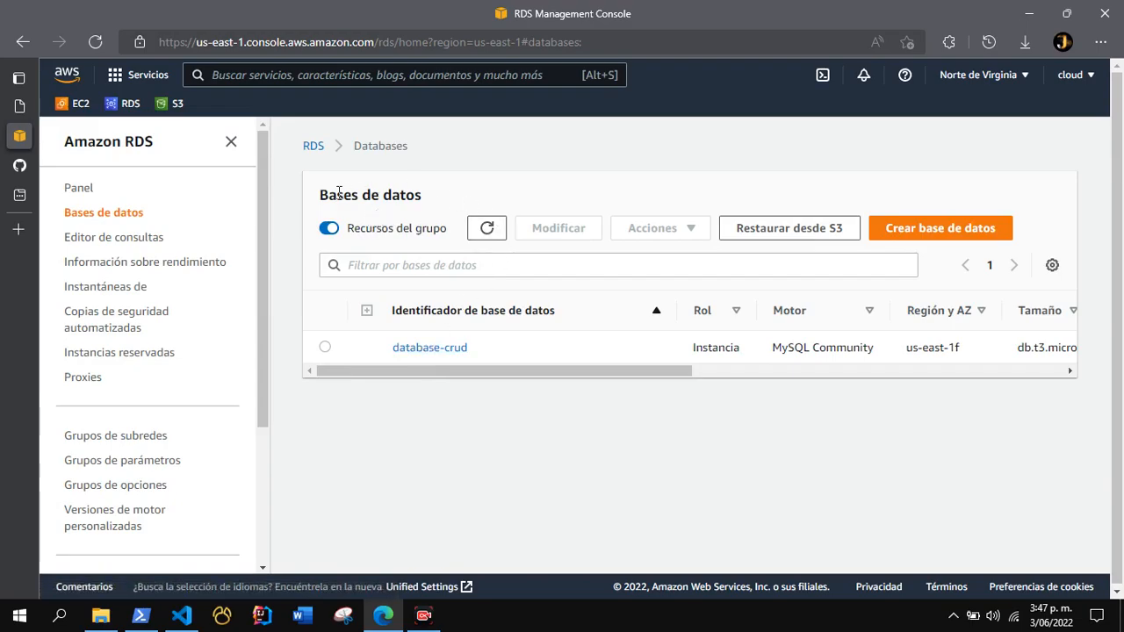
{"action": "left_click_drag", "start_coordinate": [423, 371], "coordinate": [621, 372]}
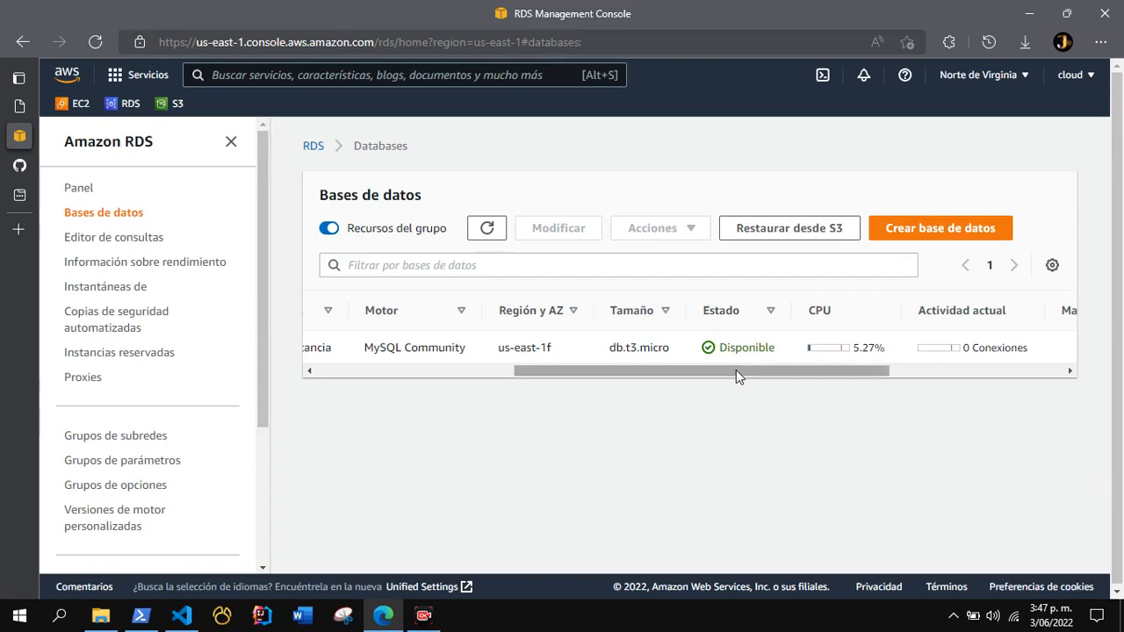
{"action": "left_click_drag", "start_coordinate": [735, 369], "coordinate": [484, 370]}
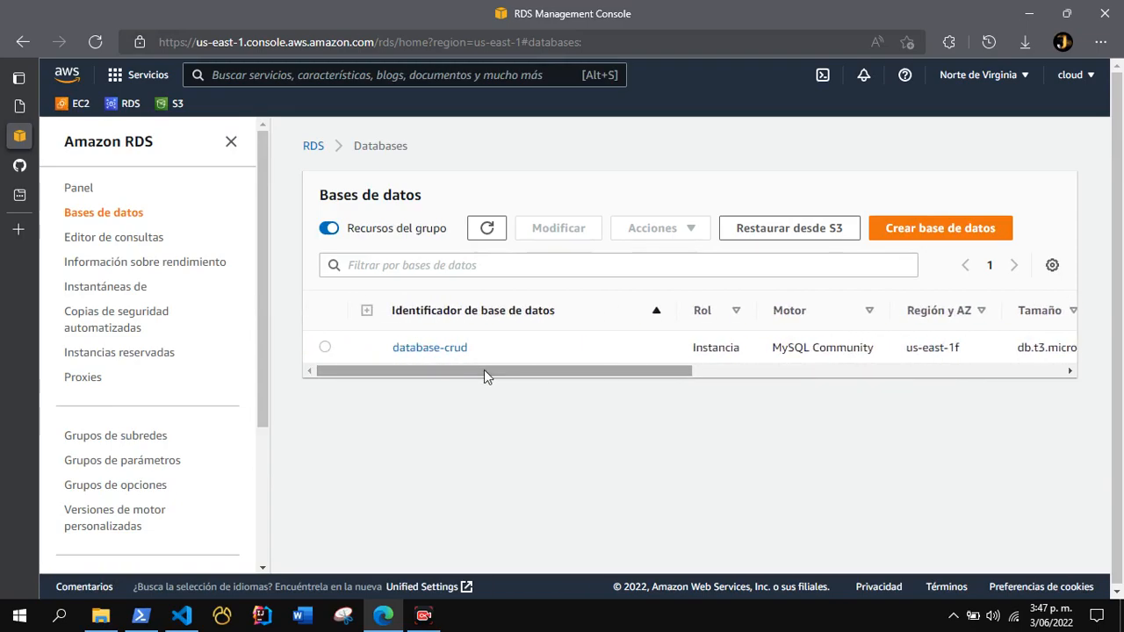
Open the details of database-crud and examine its endpoint, port, network and security information under connectivity and security.
{"action": "left_click", "coordinate": [410, 348]}
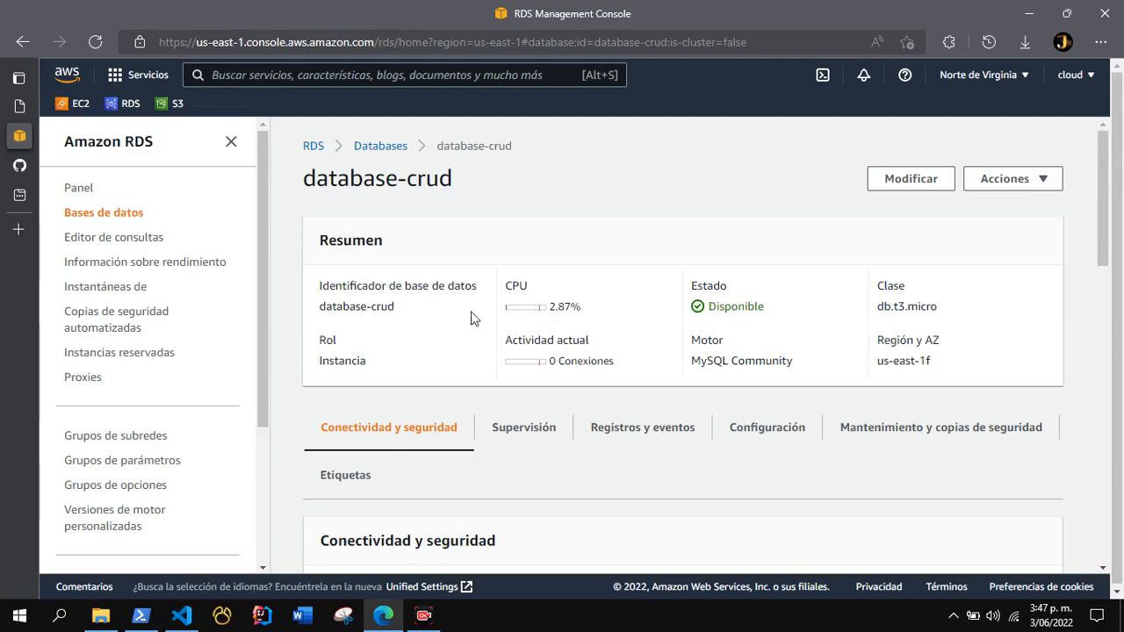
{"action": "scroll", "coordinate": [426, 339], "scroll_direction": "down", "scroll_amount": 1}
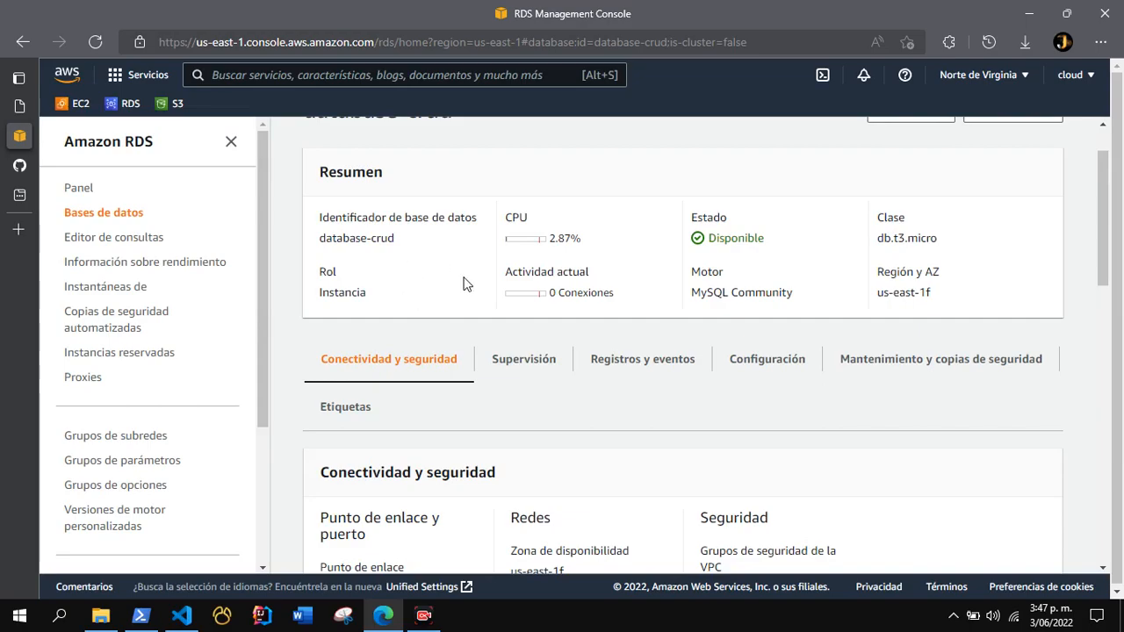
{"action": "scroll", "coordinate": [430, 290], "scroll_direction": "down", "scroll_amount": 3}
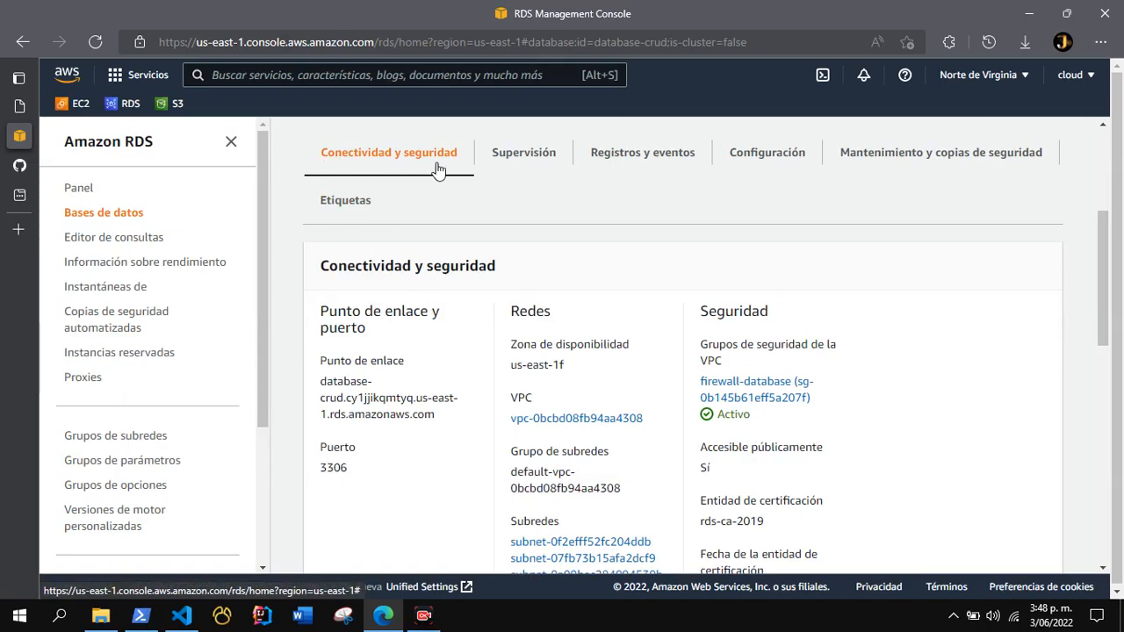
{"action": "scroll", "coordinate": [485, 226], "scroll_direction": "down", "scroll_amount": 2}
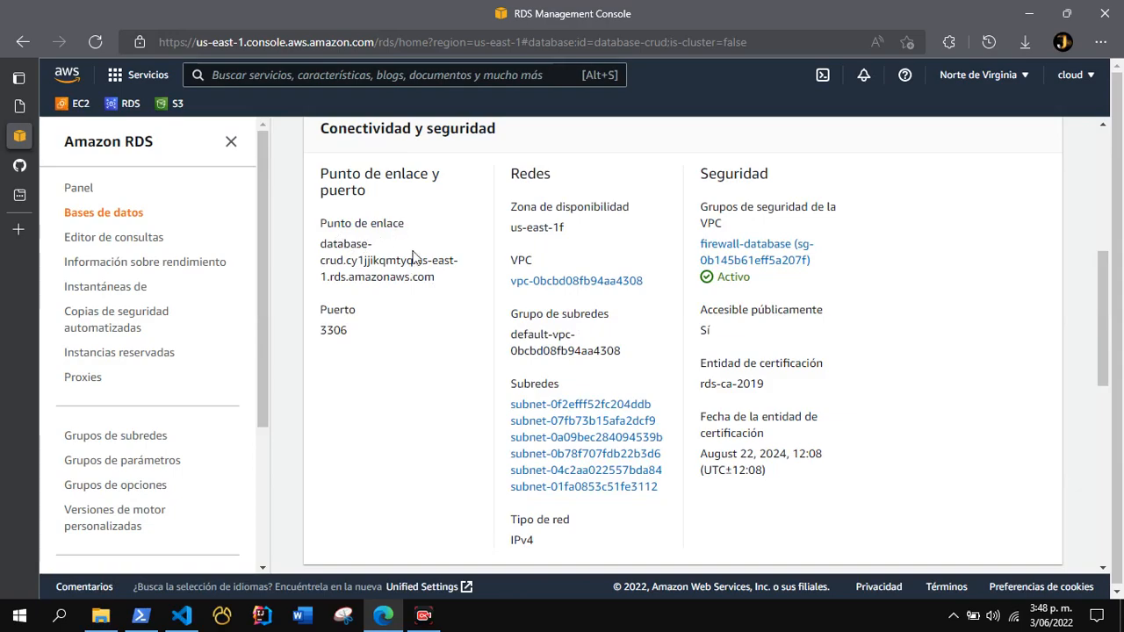
{"action": "left_click_drag", "start_coordinate": [441, 279], "coordinate": [358, 271]}
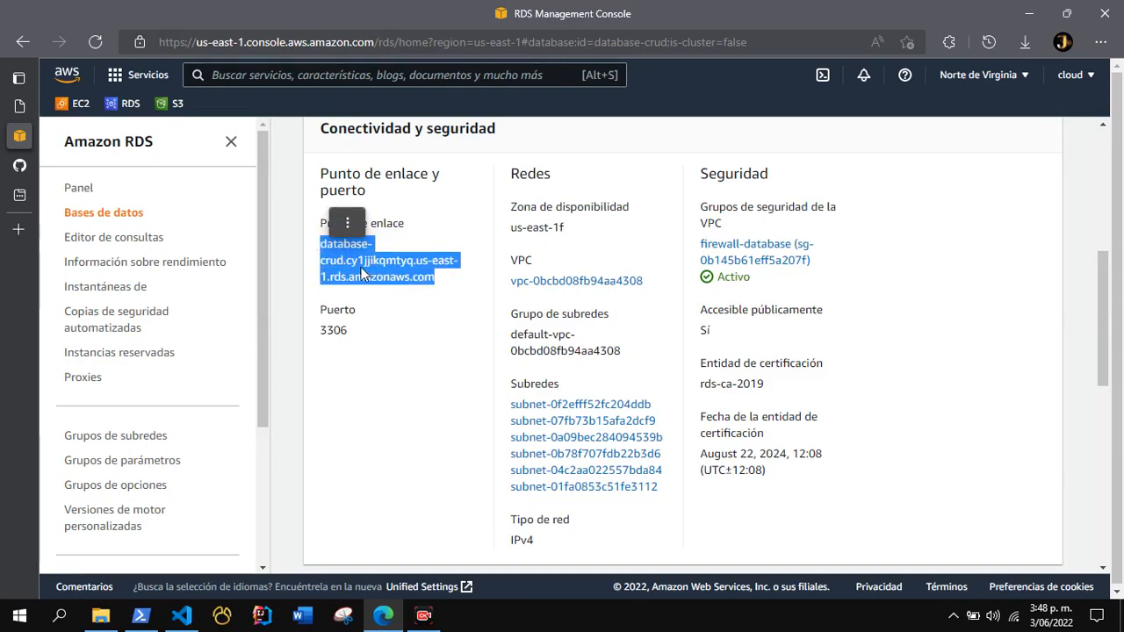
{"action": "left_click", "coordinate": [442, 281]}
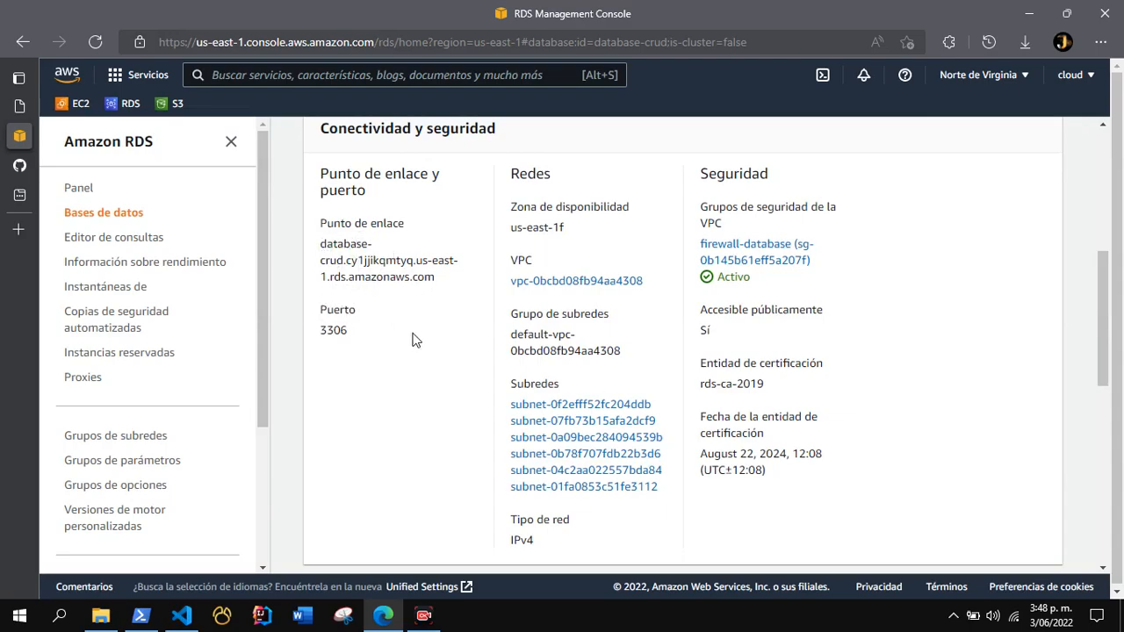
{"action": "scroll", "coordinate": [398, 373], "scroll_direction": "down", "scroll_amount": 1}
{"action": "scroll", "coordinate": [396, 371], "scroll_direction": "up", "scroll_amount": 2}
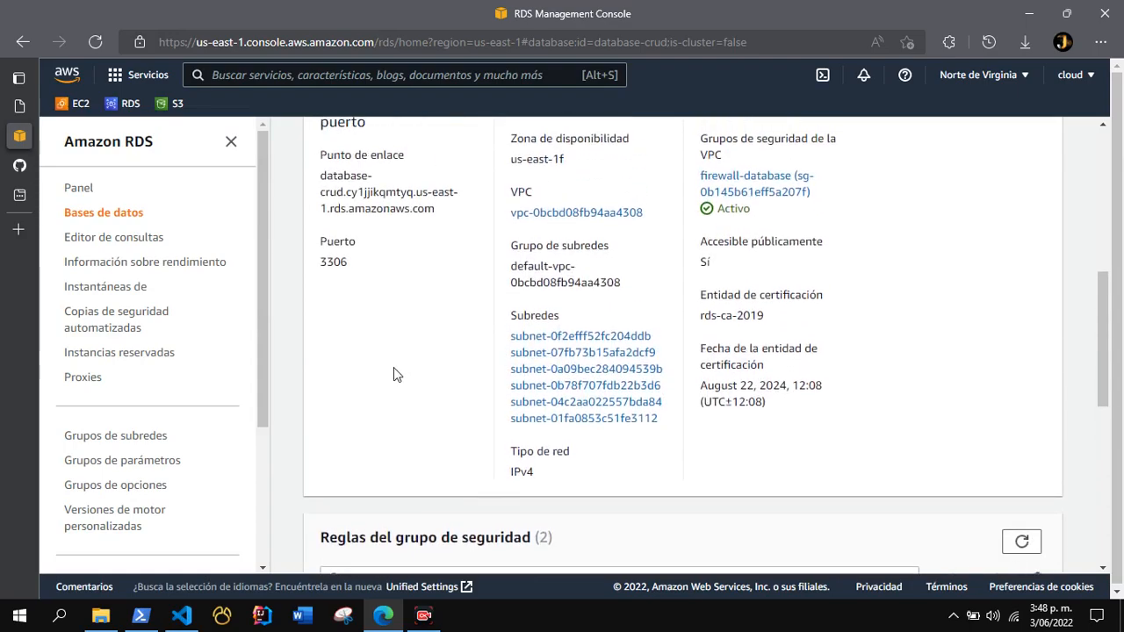
Open the firewall-database security group of database-crud and examine the type, protocol, port range and source of its inbound rule.
{"action": "scroll", "coordinate": [424, 379], "scroll_direction": "down", "scroll_amount": 1}
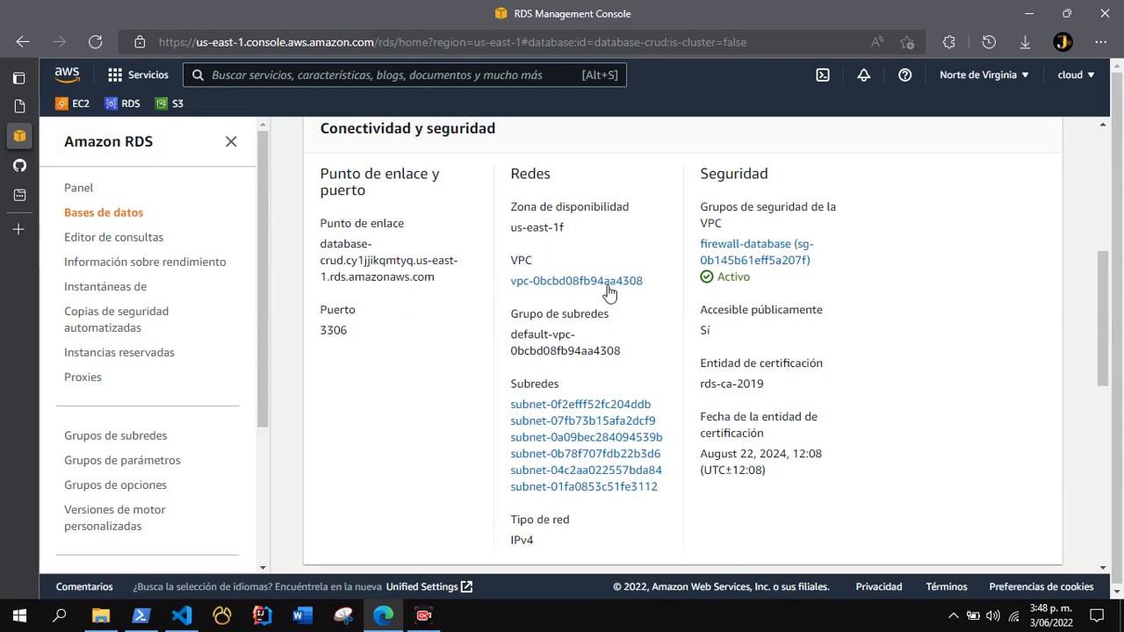
{"action": "left_click", "coordinate": [727, 254]}
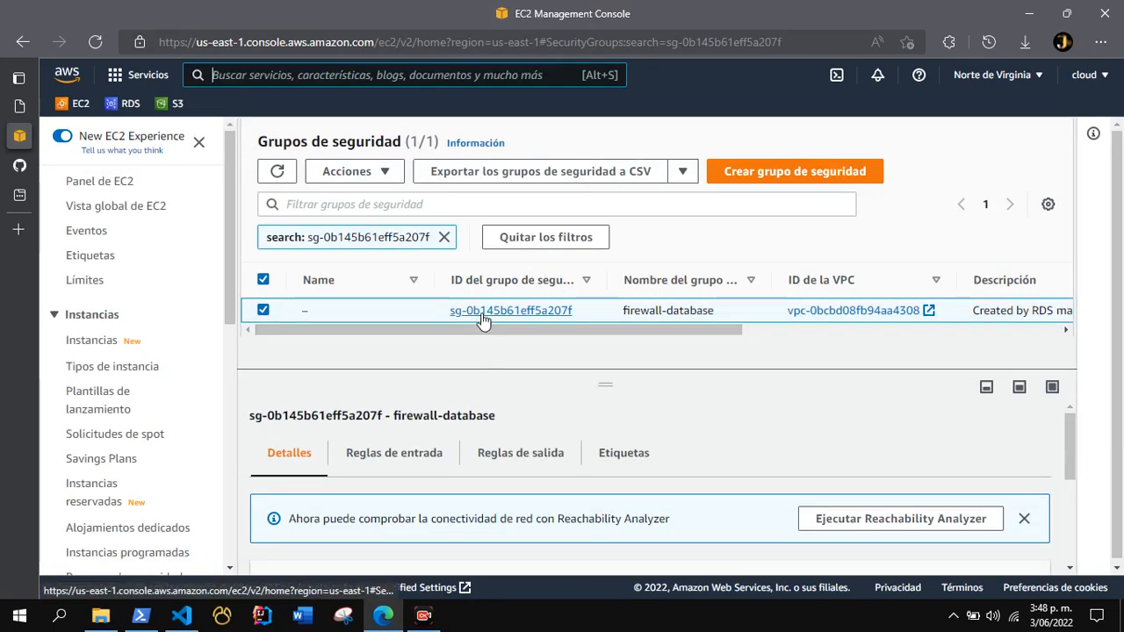
{"action": "left_click", "coordinate": [481, 312]}
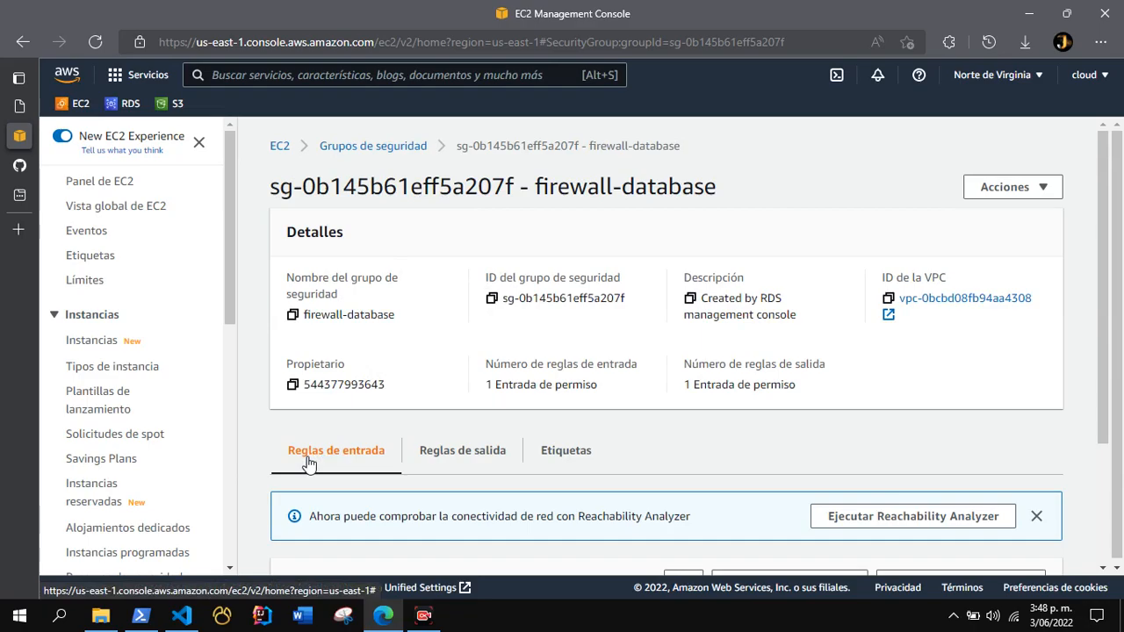
{"action": "scroll", "coordinate": [308, 464], "scroll_direction": "down", "scroll_amount": 2}
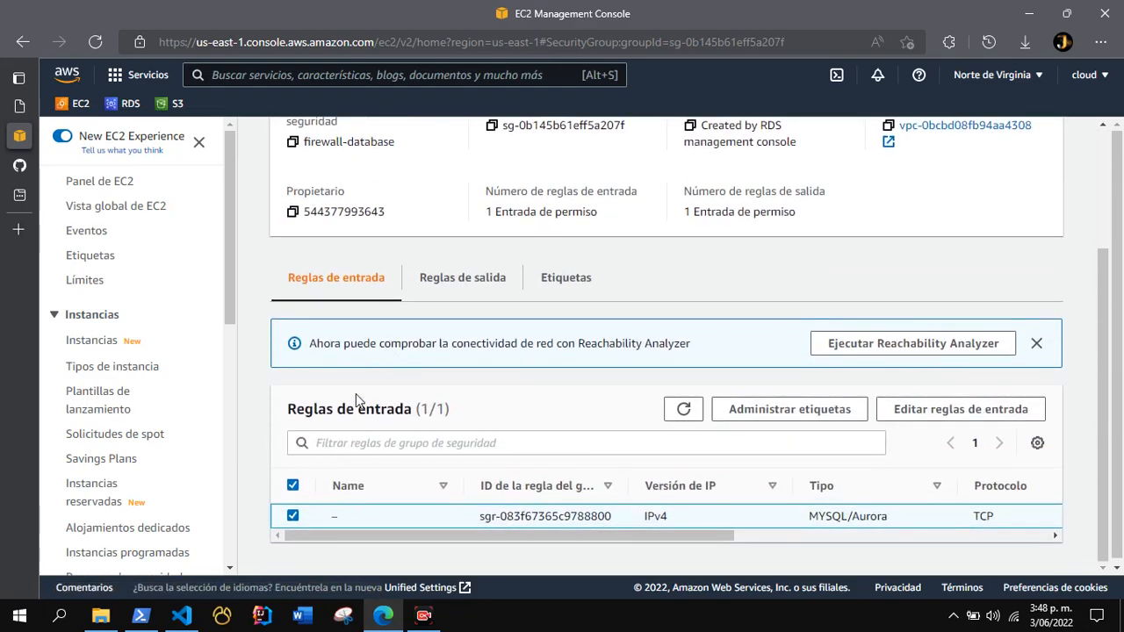
{"action": "left_click_drag", "start_coordinate": [401, 533], "coordinate": [507, 548]}
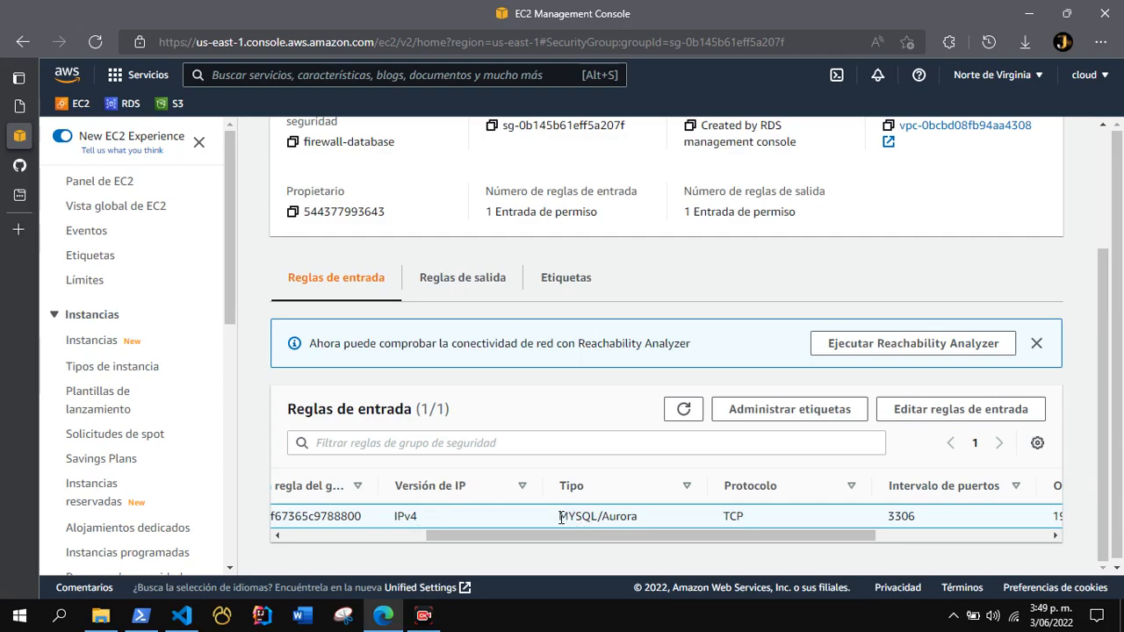
{"action": "left_click_drag", "start_coordinate": [584, 535], "coordinate": [722, 546]}
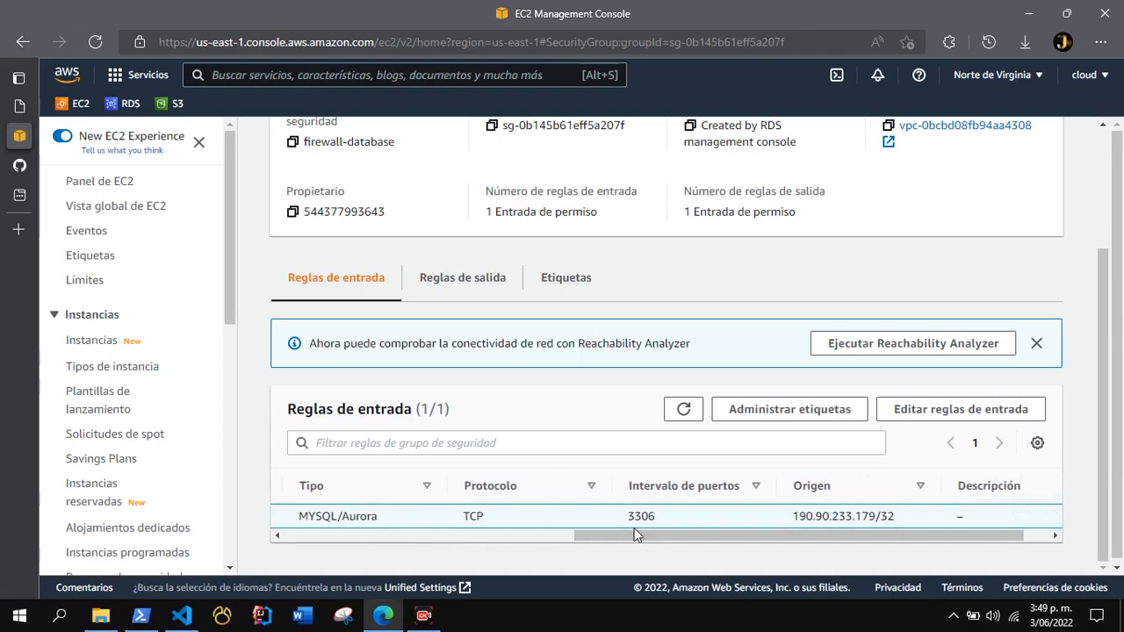
{"action": "left_click_drag", "start_coordinate": [633, 536], "coordinate": [711, 526]}
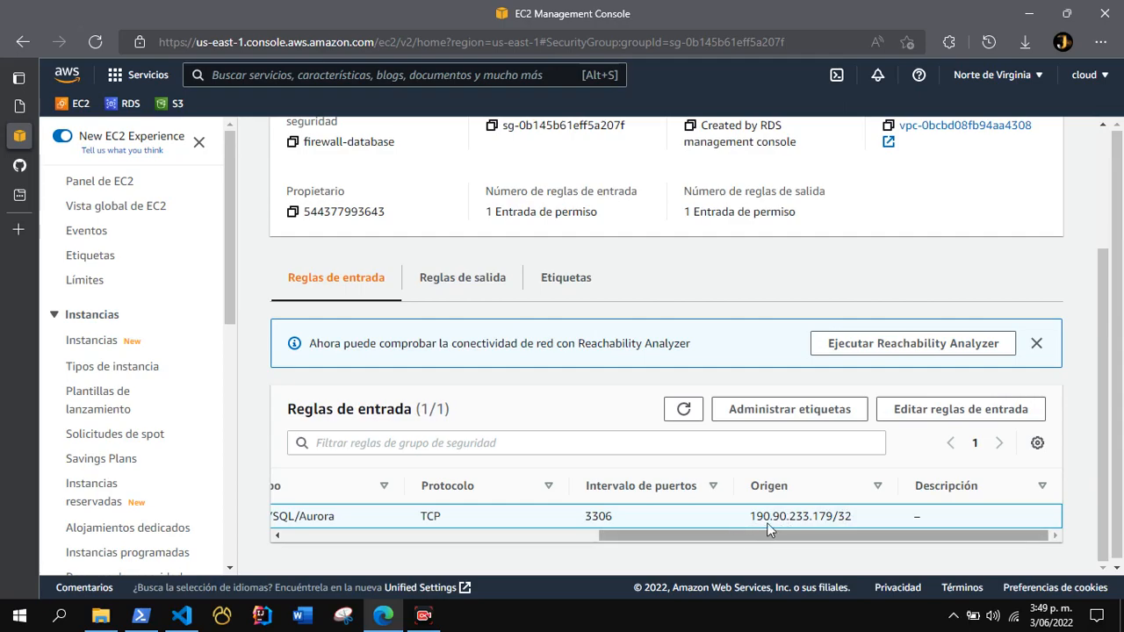
Change the source of the MYSQL/Aurora inbound rule to Anywhere-IPv4, save the rules and review the inbound rule list.
{"action": "left_click", "coordinate": [923, 419]}
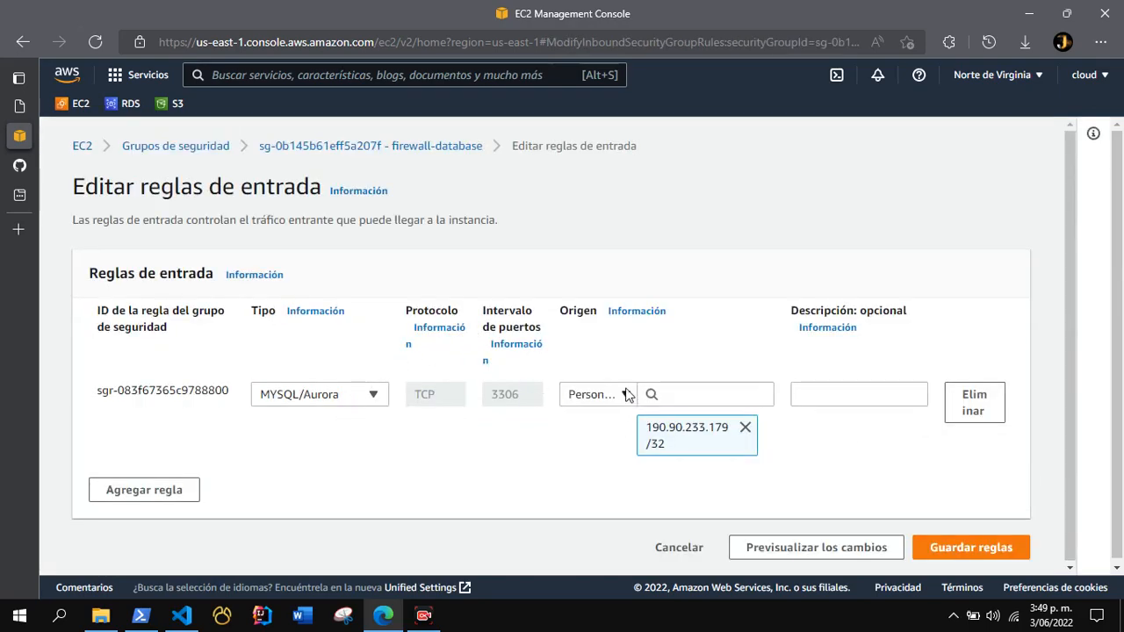
{"action": "left_click", "coordinate": [588, 398]}
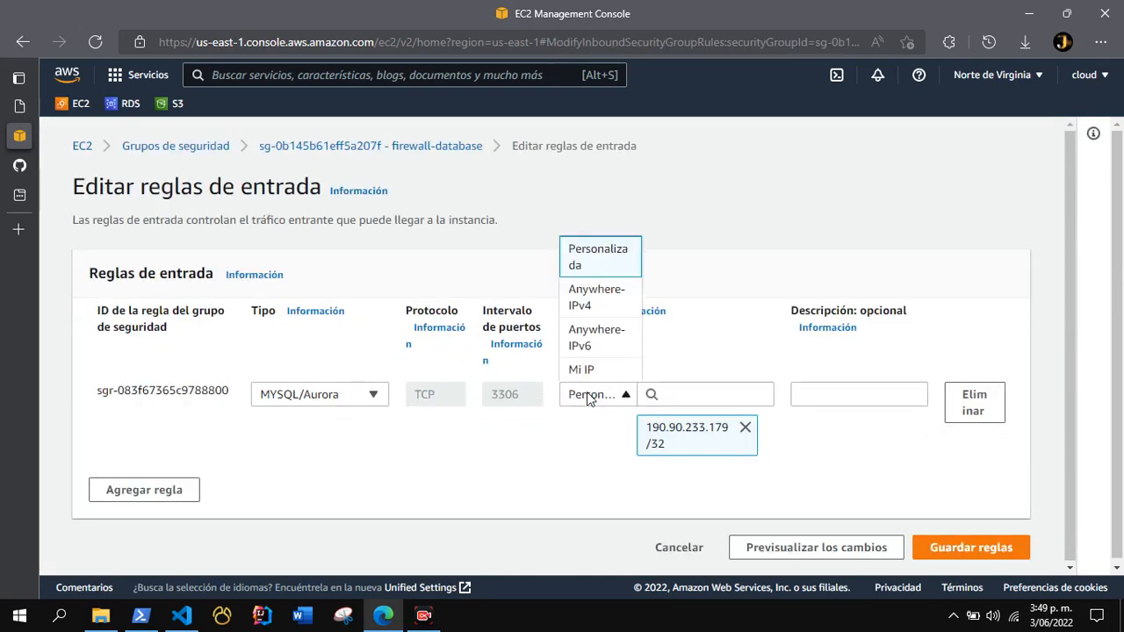
{"action": "left_click", "coordinate": [610, 297]}
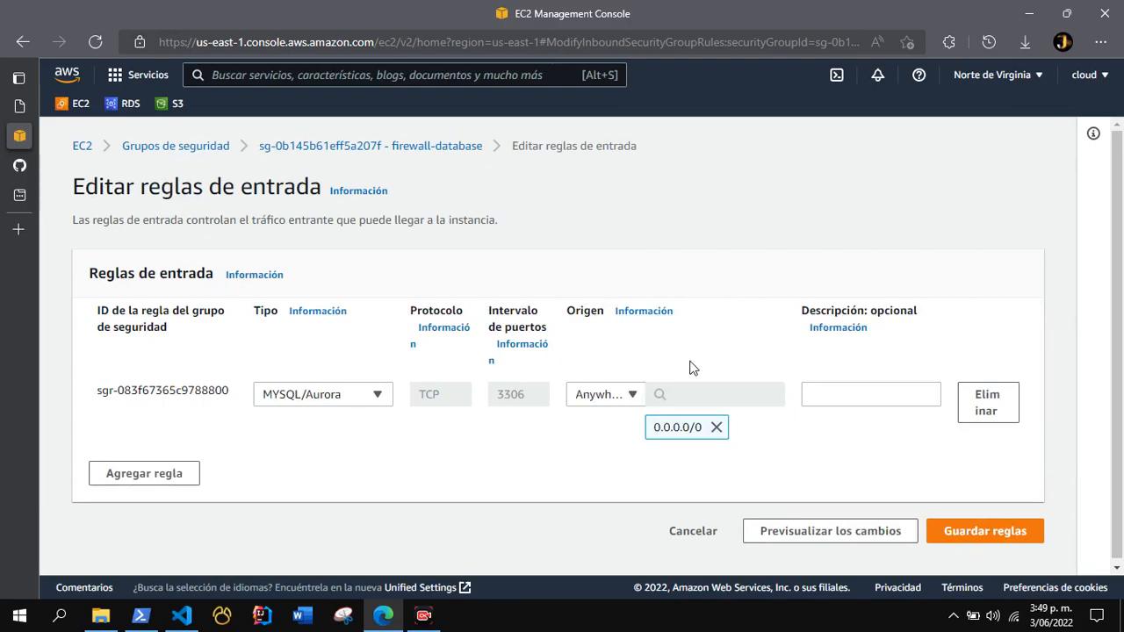
{"action": "scroll", "coordinate": [802, 346], "scroll_direction": "down", "scroll_amount": 1}
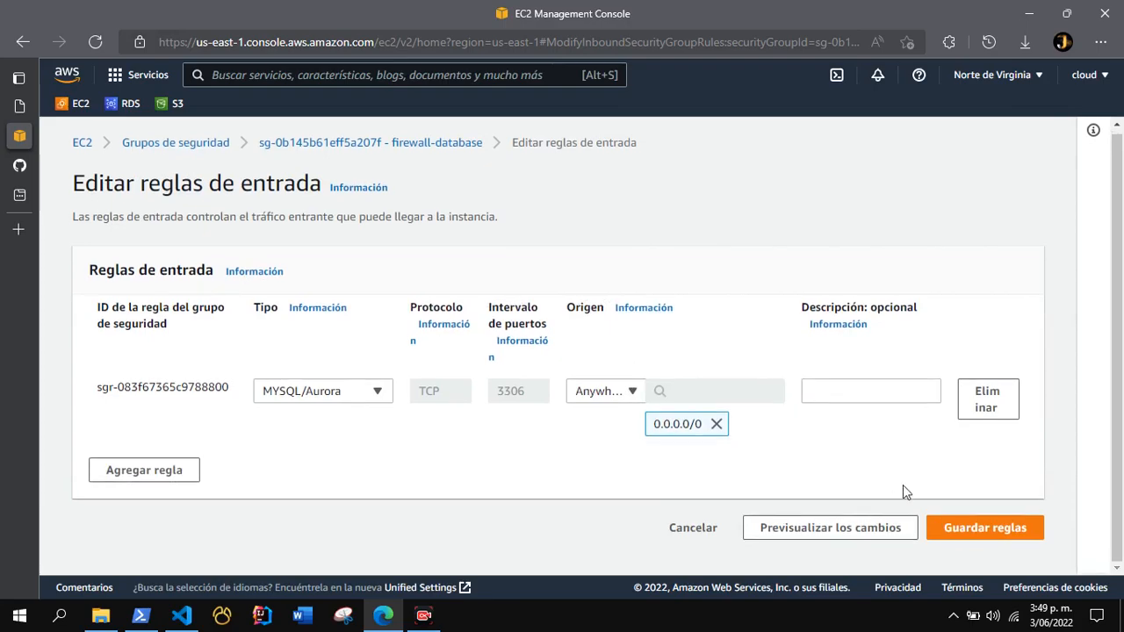
{"action": "left_click", "coordinate": [979, 525]}
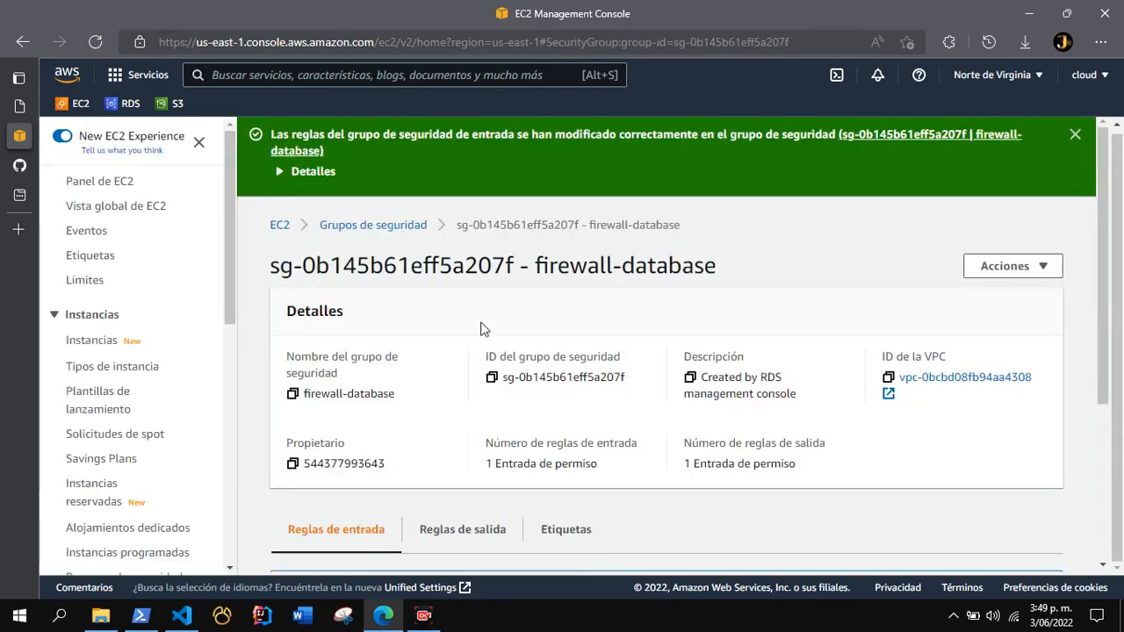
{"action": "scroll", "coordinate": [541, 358], "scroll_direction": "down", "scroll_amount": 2}
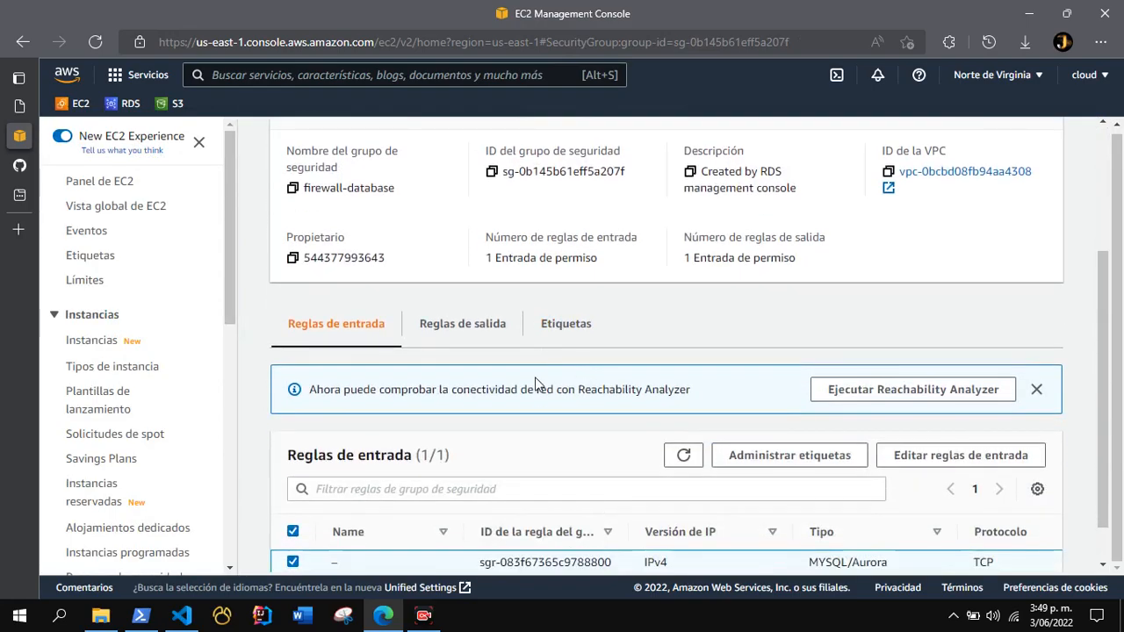
{"action": "scroll", "coordinate": [537, 382], "scroll_direction": "down", "scroll_amount": 1}
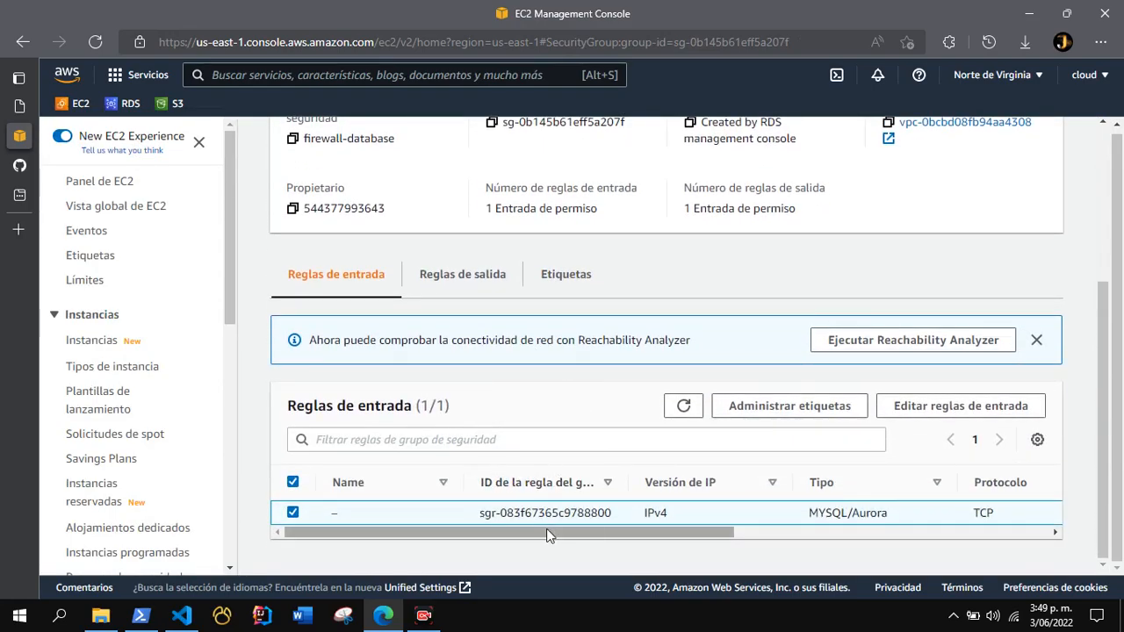
{"action": "left_click_drag", "start_coordinate": [565, 531], "coordinate": [485, 527]}
{"action": "scroll", "coordinate": [488, 378], "scroll_direction": "up", "scroll_amount": 2}
{"action": "scroll", "coordinate": [488, 378], "scroll_direction": "up", "scroll_amount": 1}
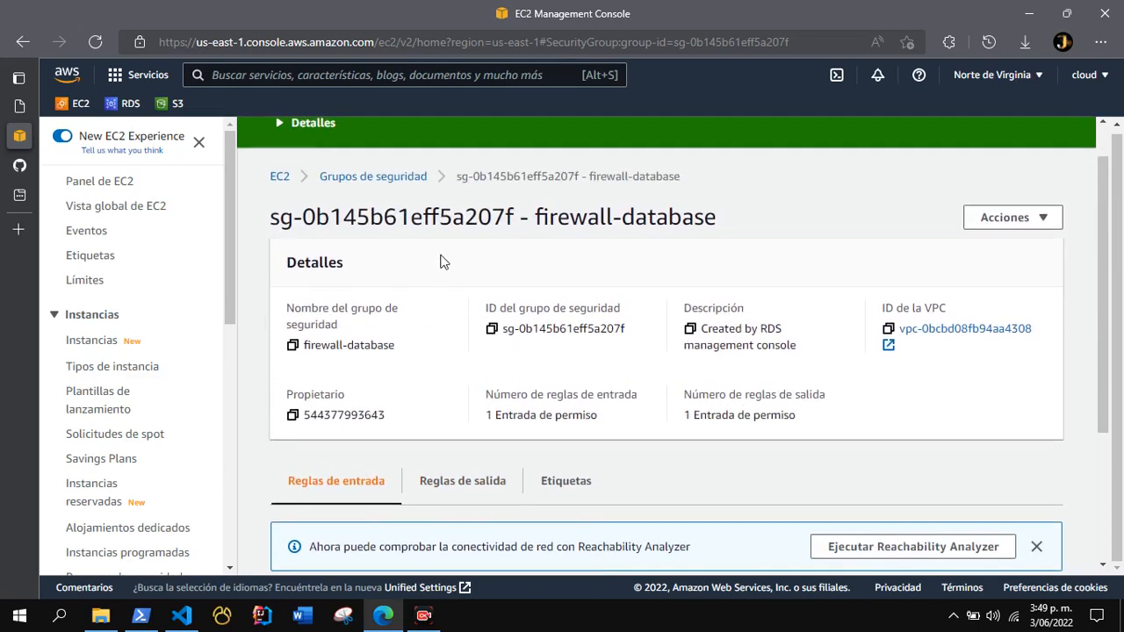
Return to the RDS details of database-crud and copy its endpoint from the connectivity and security information.
{"action": "left_click", "coordinate": [124, 104]}
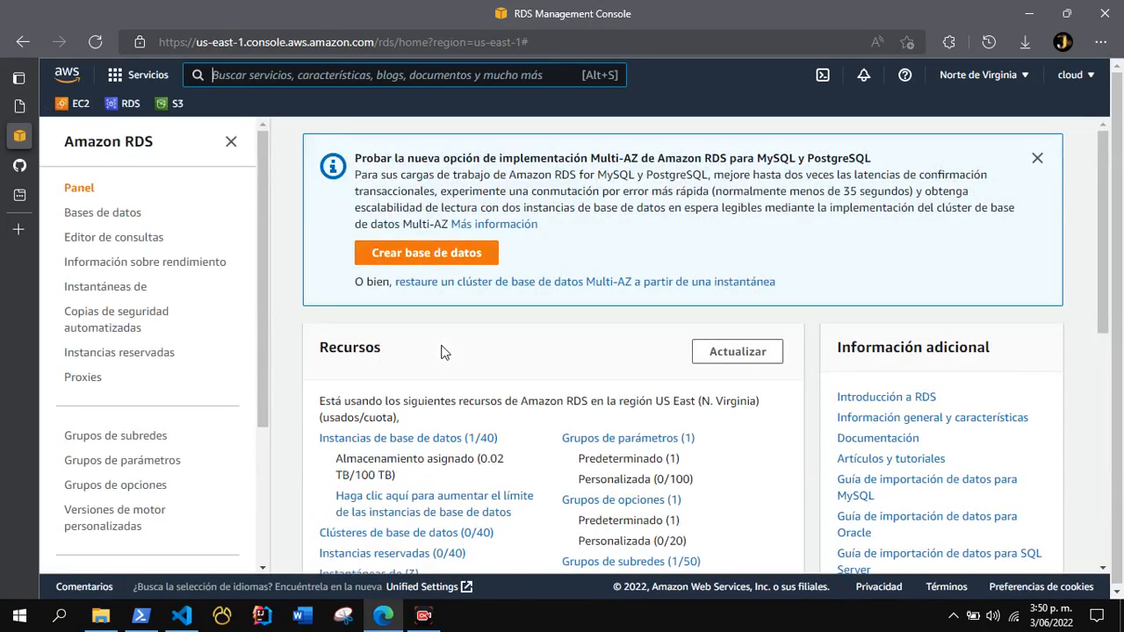
{"action": "left_click", "coordinate": [77, 218]}
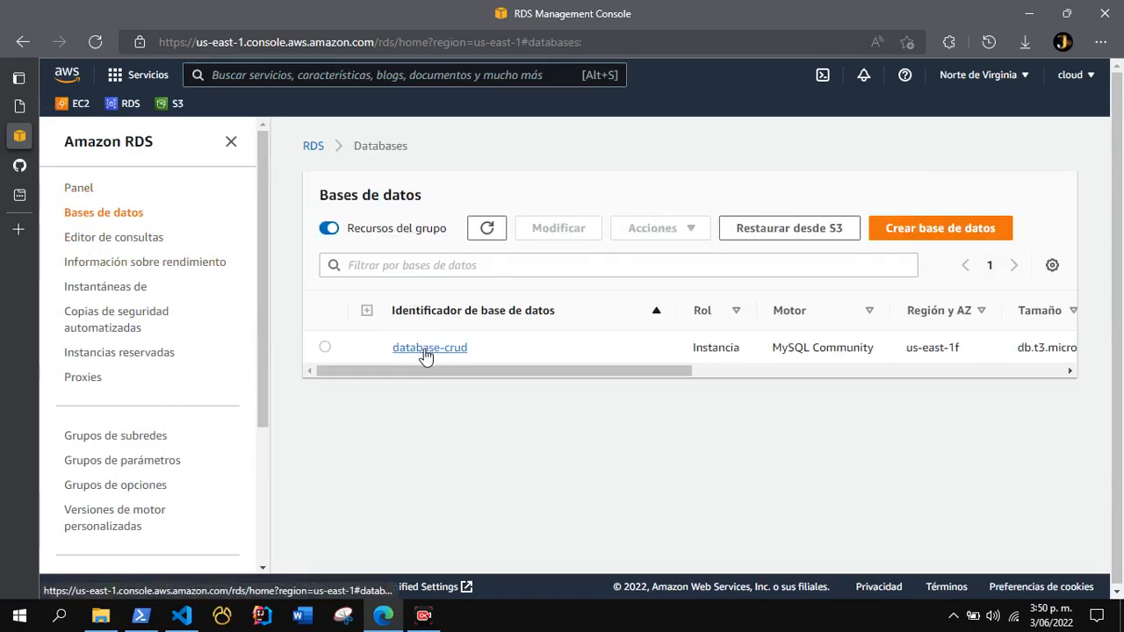
{"action": "left_click", "coordinate": [426, 349]}
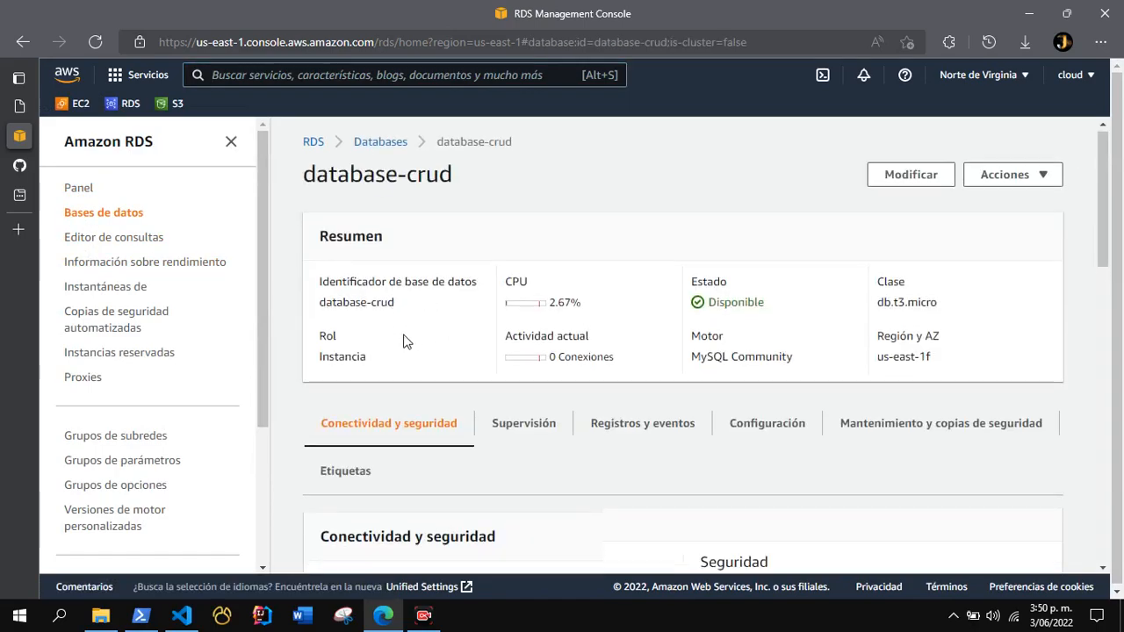
{"action": "scroll", "coordinate": [413, 316], "scroll_direction": "down", "scroll_amount": 2}
{"action": "scroll", "coordinate": [406, 334], "scroll_direction": "down", "scroll_amount": 1}
{"action": "left_click_drag", "start_coordinate": [439, 428], "coordinate": [318, 381]}
{"action": "key", "text": "ctrl+c"}
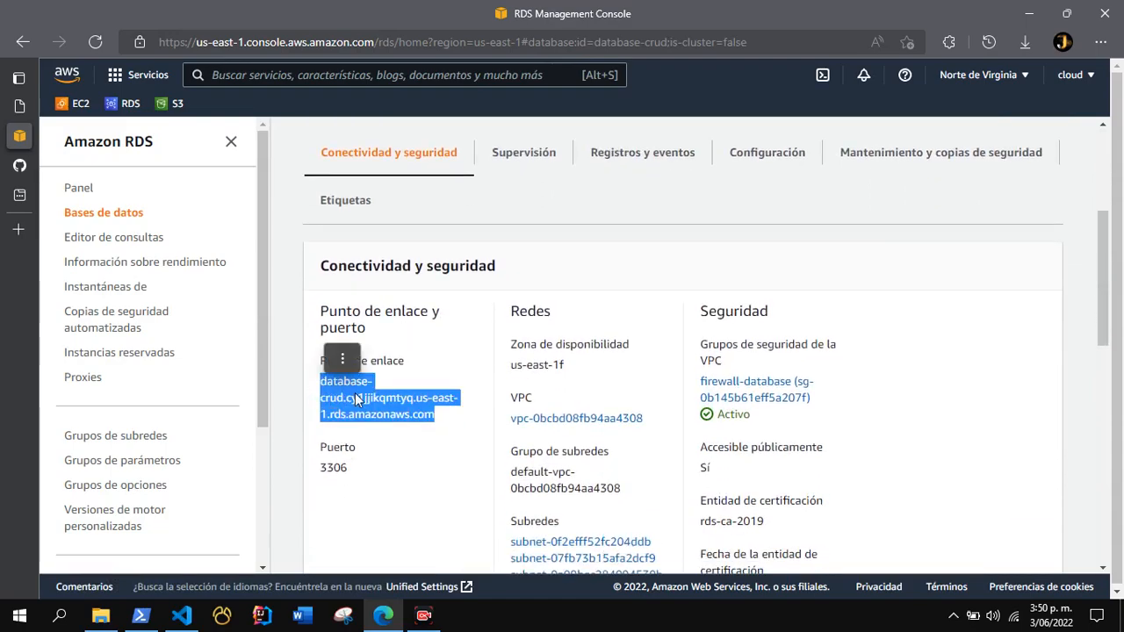
{"action": "right_click", "coordinate": [354, 392]}
{"action": "left_click", "coordinate": [410, 45]}
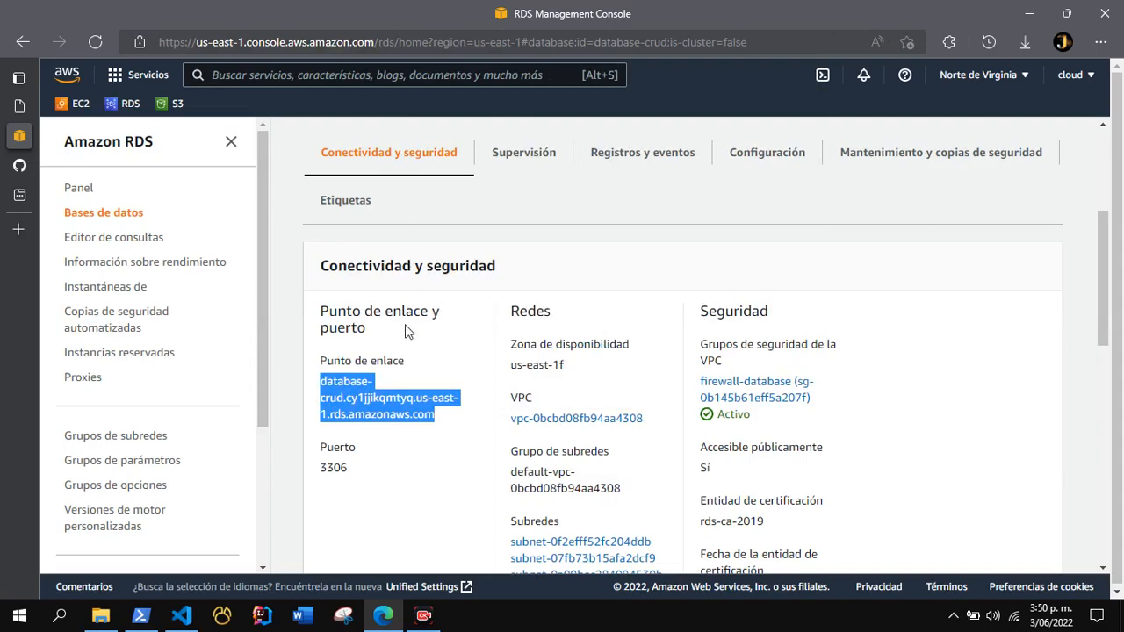
Switch to Visual Studio Code, open the crud-estudiantes .env file and replace the DB_HOST value with the copied RDS endpoint.
{"action": "left_click", "coordinate": [188, 625]}
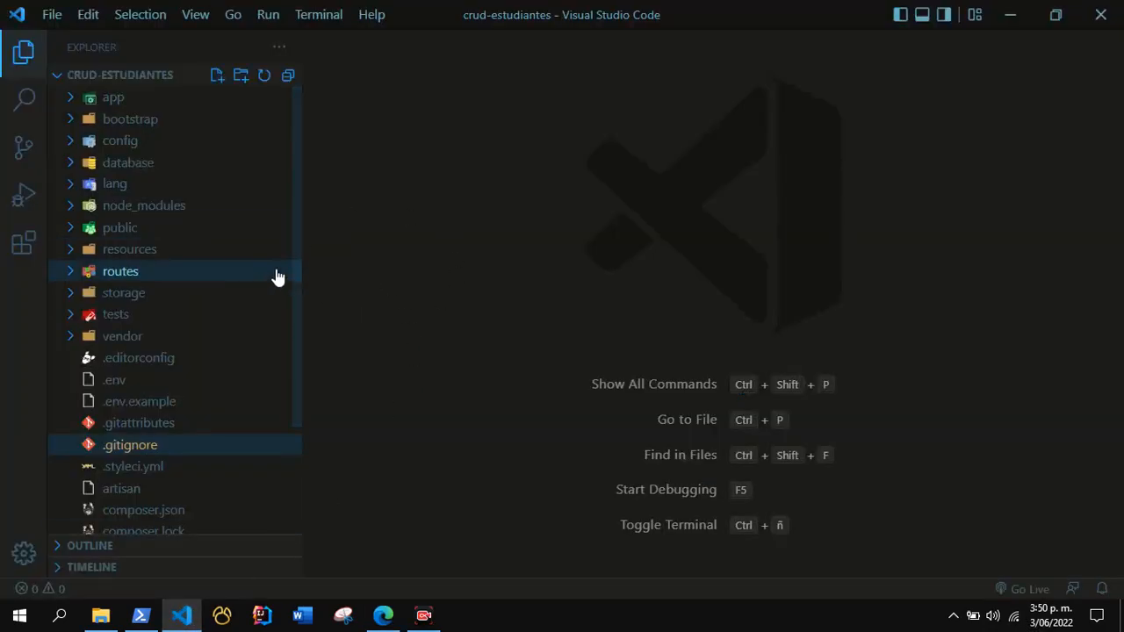
{"action": "scroll", "coordinate": [301, 203], "scroll_direction": "down", "scroll_amount": 3}
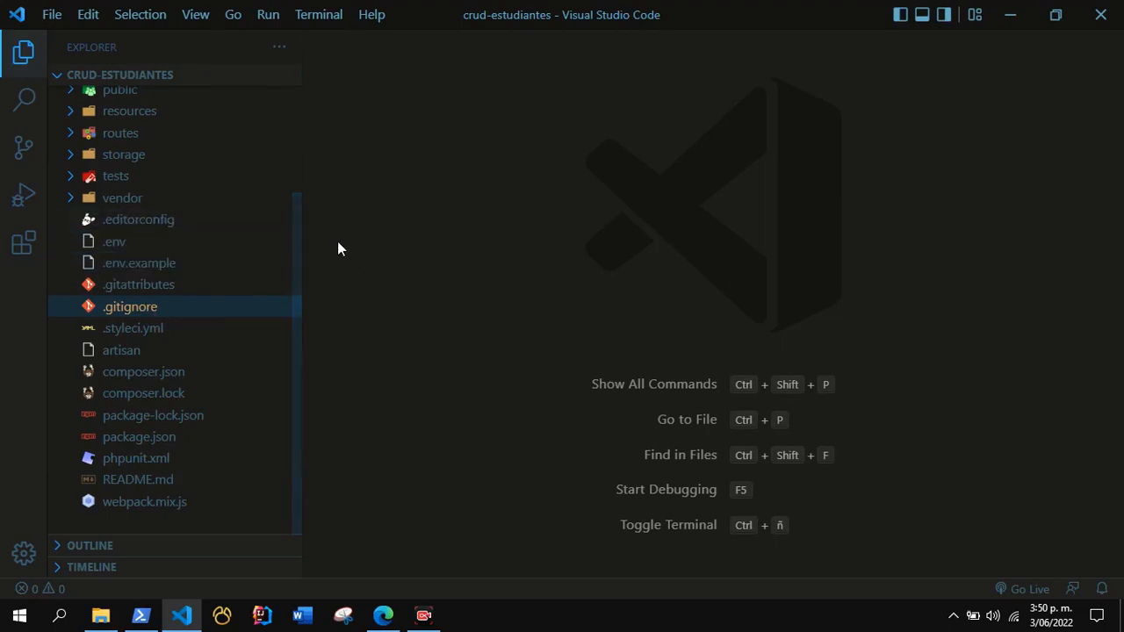
{"action": "left_click", "coordinate": [127, 245]}
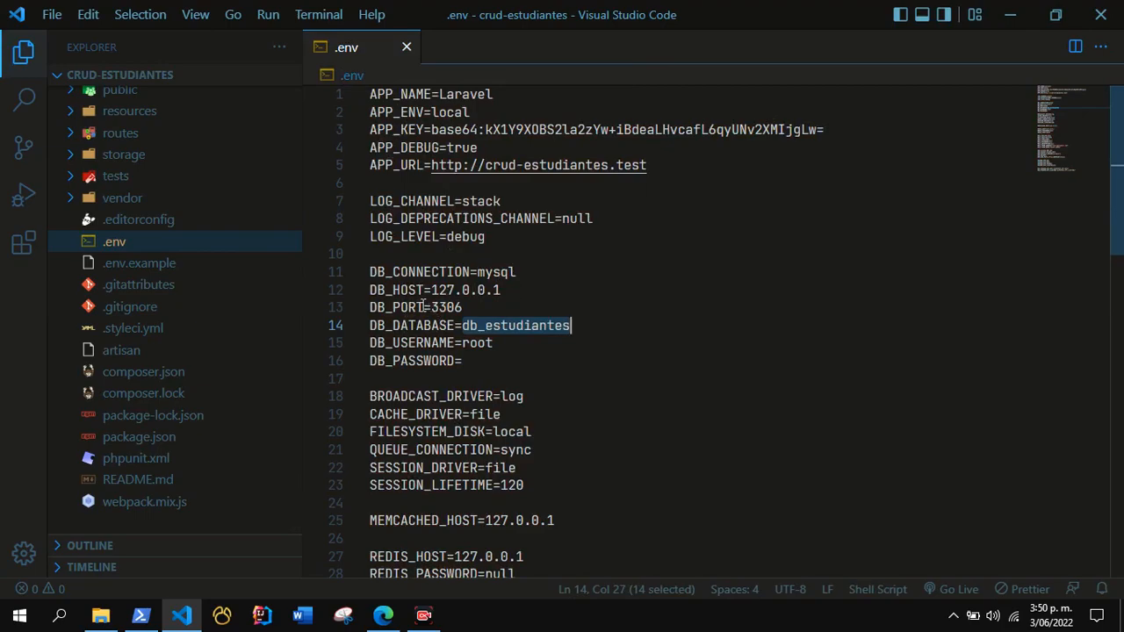
{"action": "left_click", "coordinate": [504, 342]}
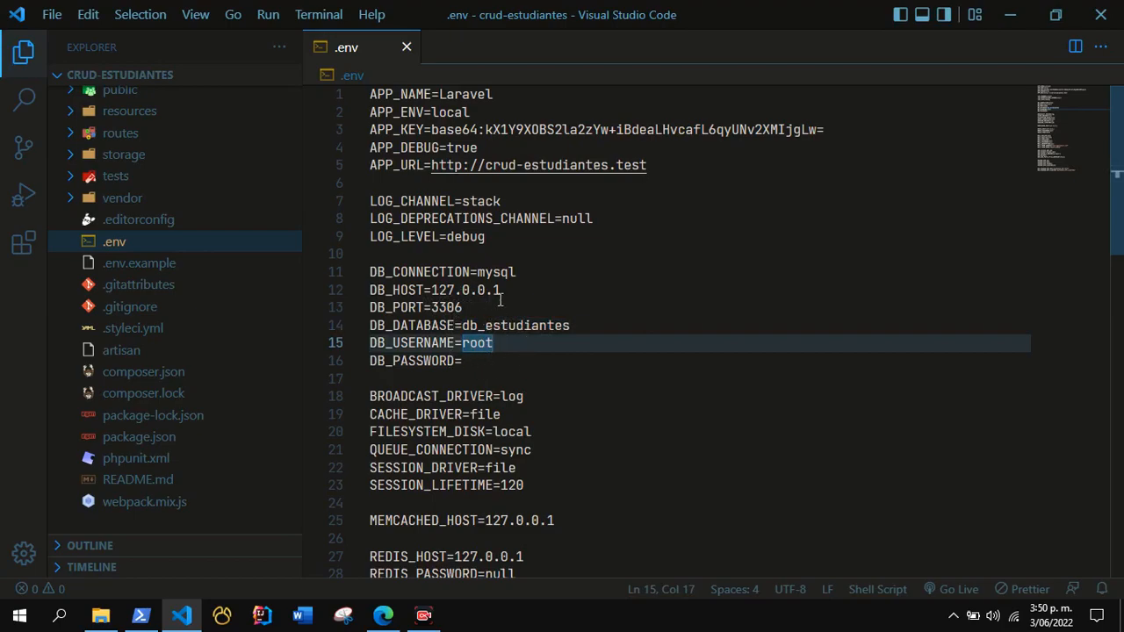
{"action": "left_click_drag", "start_coordinate": [509, 289], "coordinate": [432, 290]}
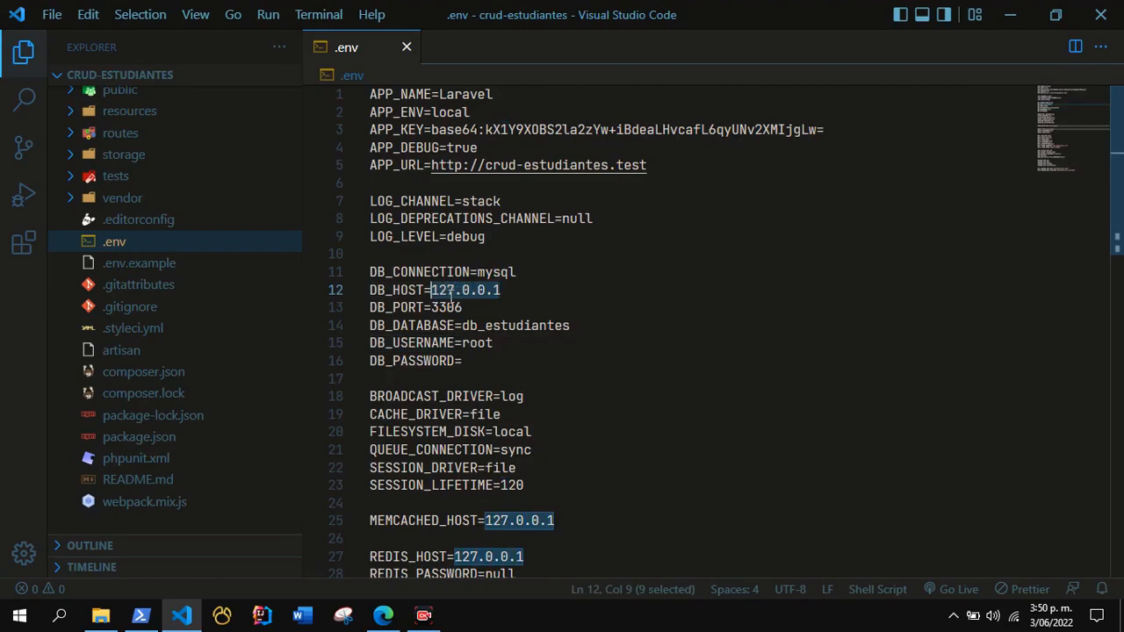
{"action": "key", "text": "ctrl+v"}
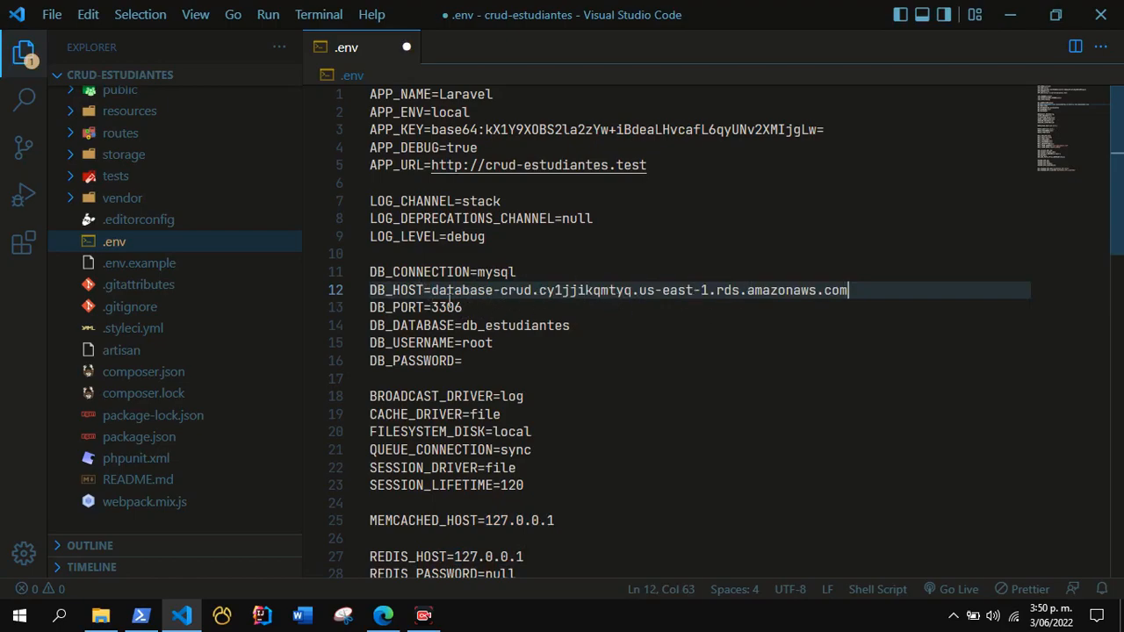
Check the DB_PORT and DB_DATABASE values in .env and set DB_USERNAME to admin.
{"action": "double_click", "coordinate": [463, 307]}
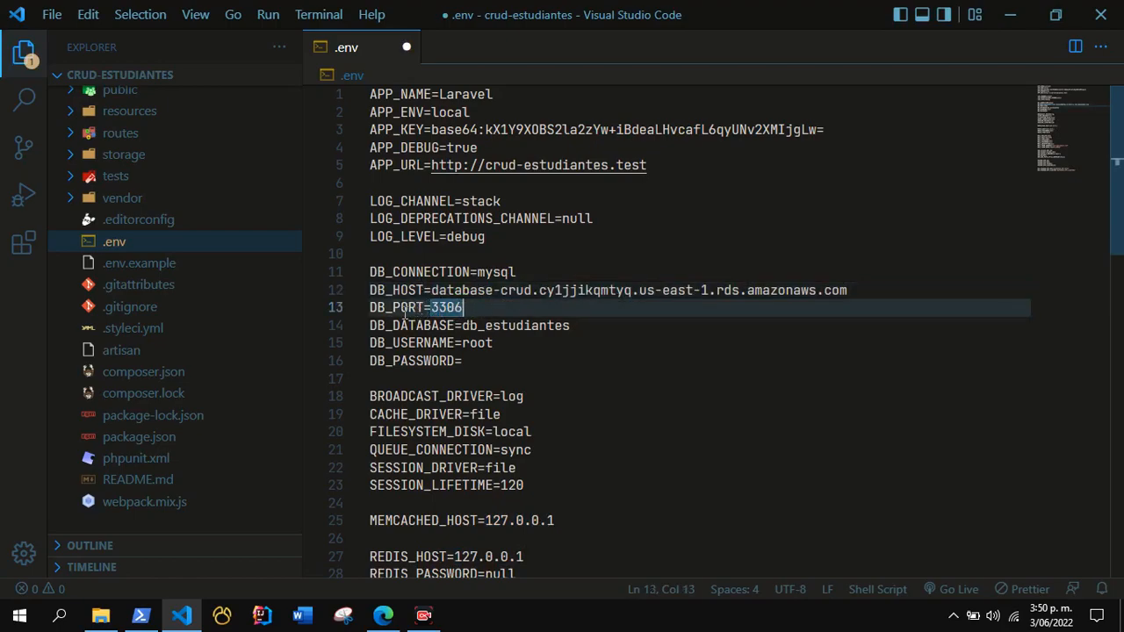
{"action": "left_click_drag", "start_coordinate": [463, 326], "coordinate": [572, 326]}
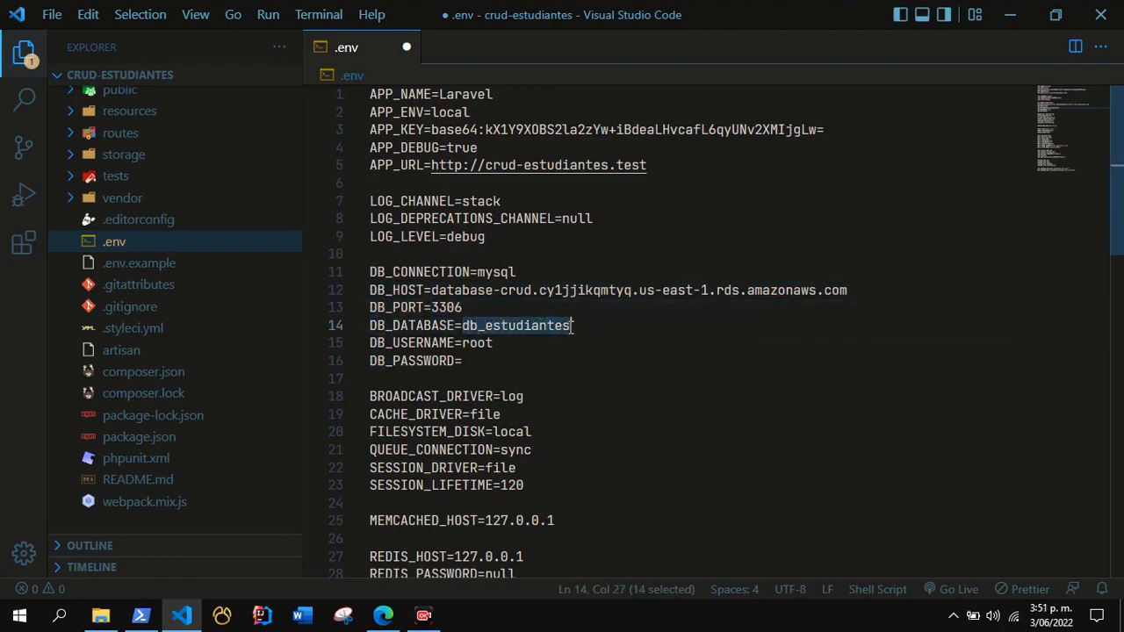
{"action": "double_click", "coordinate": [476, 343]}
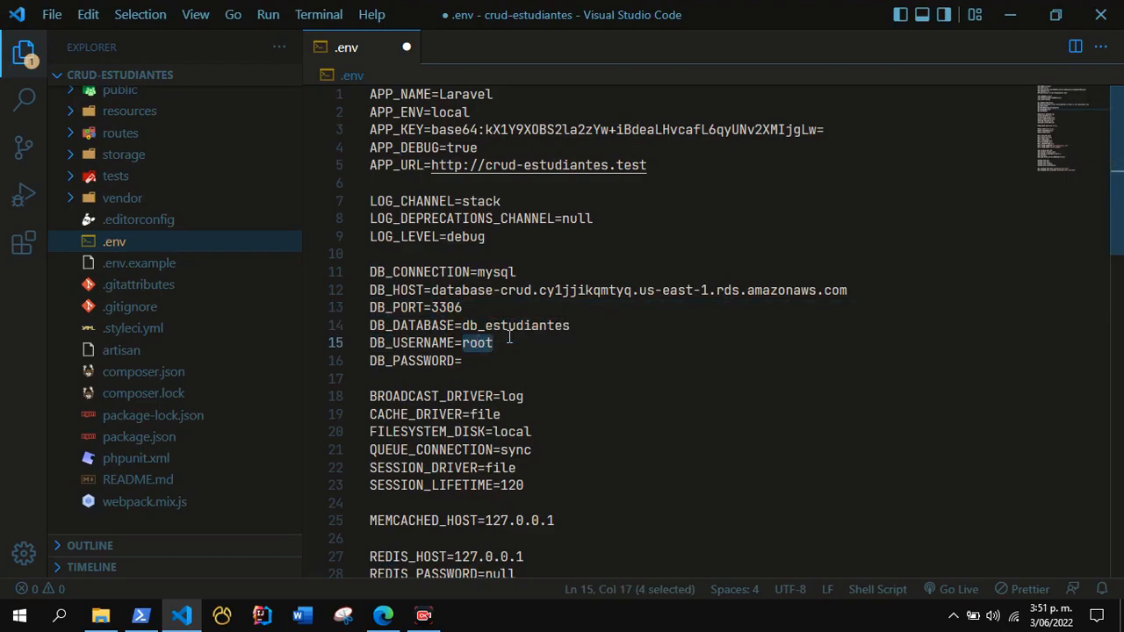
{"action": "type", "text": "admin"}
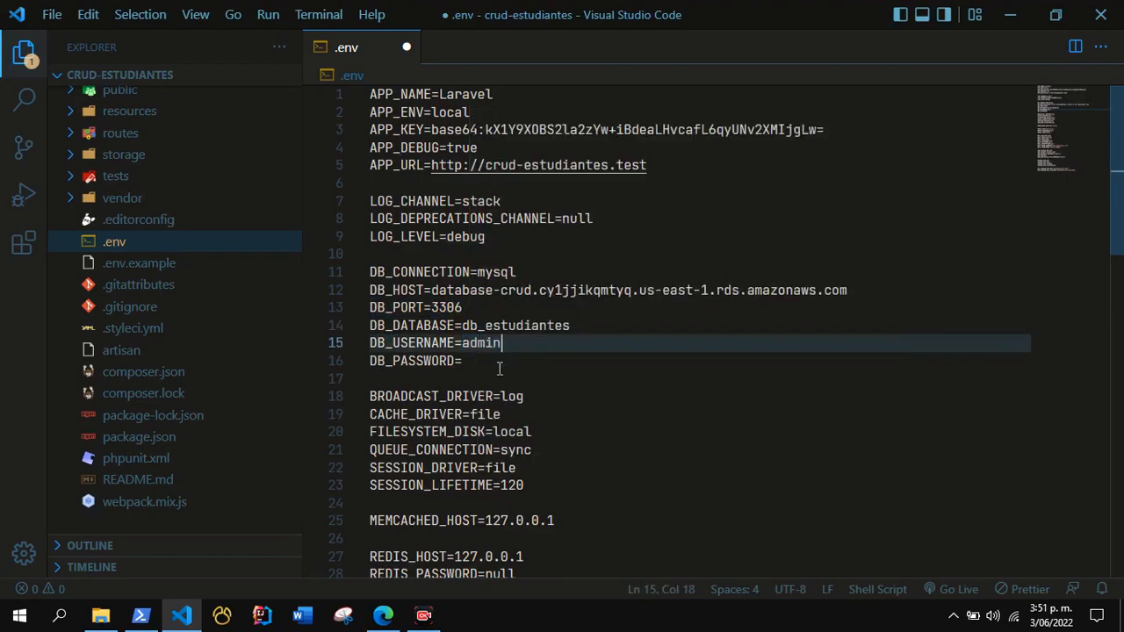
Enter the database password for DB_PASSWORD, save the .env file and check the DB_DATABASE name.
{"action": "left_click", "coordinate": [485, 365]}
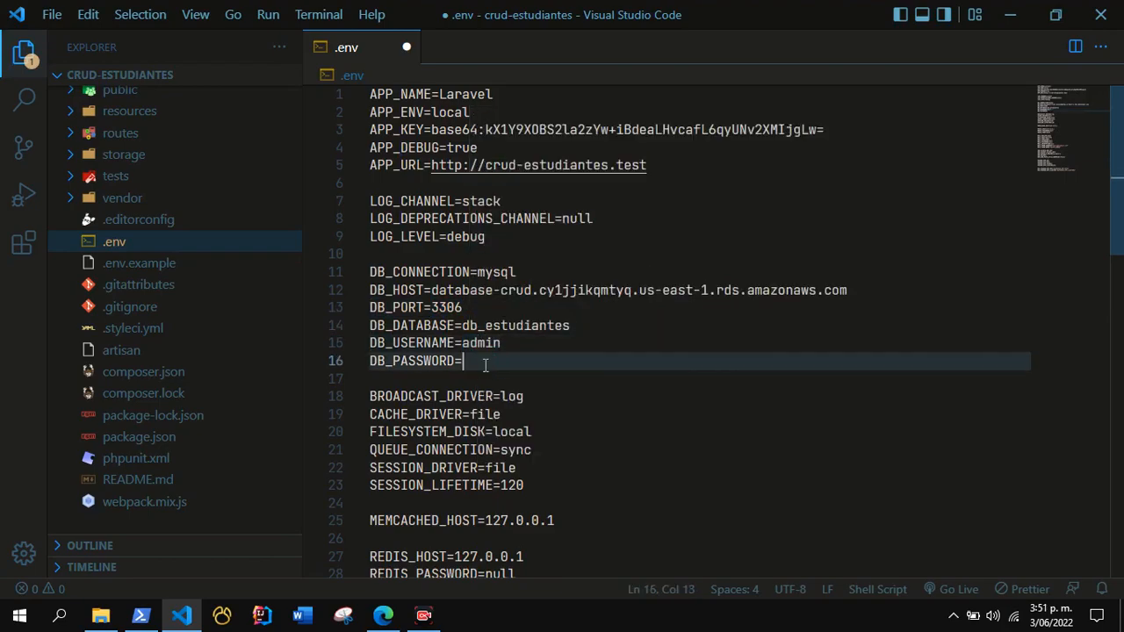
{"action": "type", "text": "adm"}
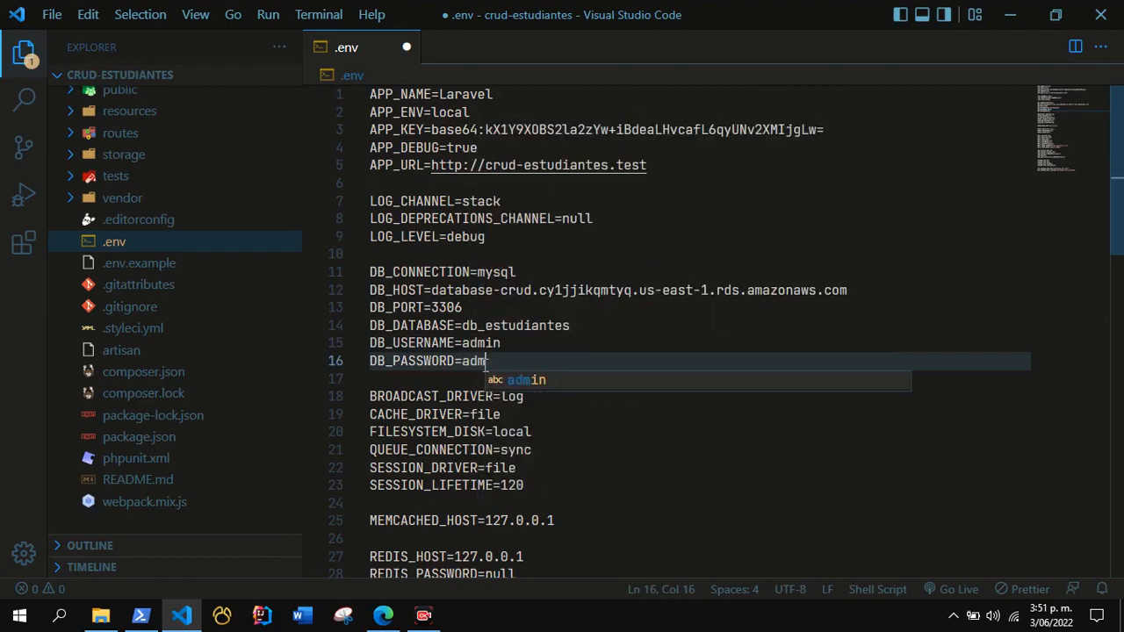
{"action": "type", "text": "in123"}
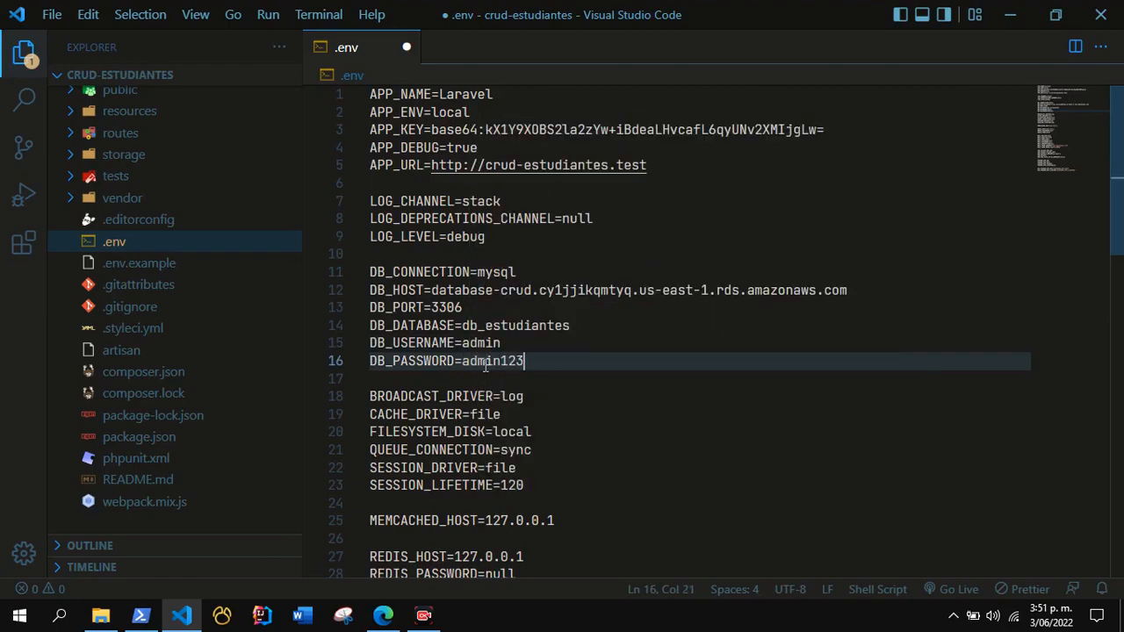
{"action": "scroll", "coordinate": [530, 338], "scroll_direction": "down", "scroll_amount": 1}
{"action": "scroll", "coordinate": [552, 346], "scroll_direction": "up", "scroll_amount": 1}
{"action": "key", "text": "ctrl+s"}
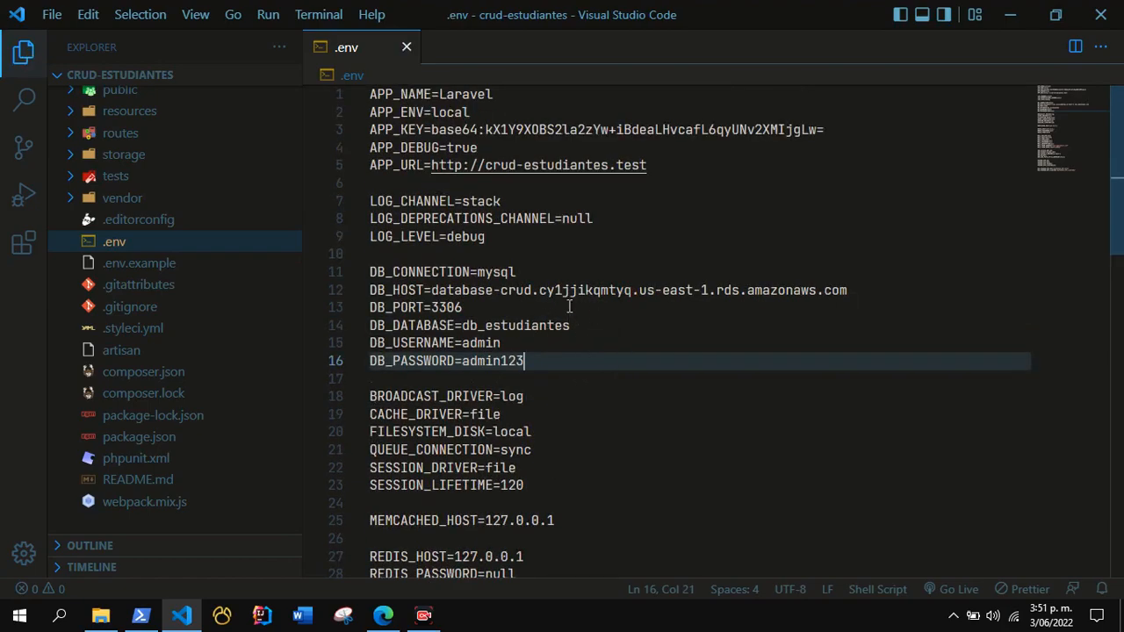
{"action": "double_click", "coordinate": [572, 325]}
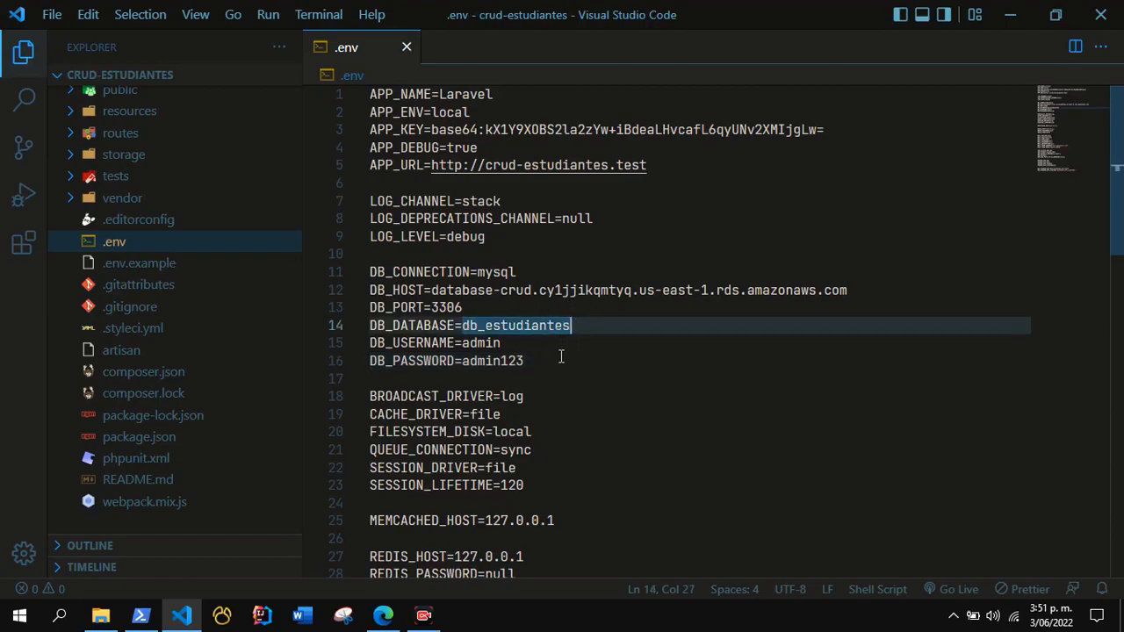
{"action": "double_click", "coordinate": [561, 358]}
{"action": "left_click_drag", "start_coordinate": [530, 354], "coordinate": [567, 366]}
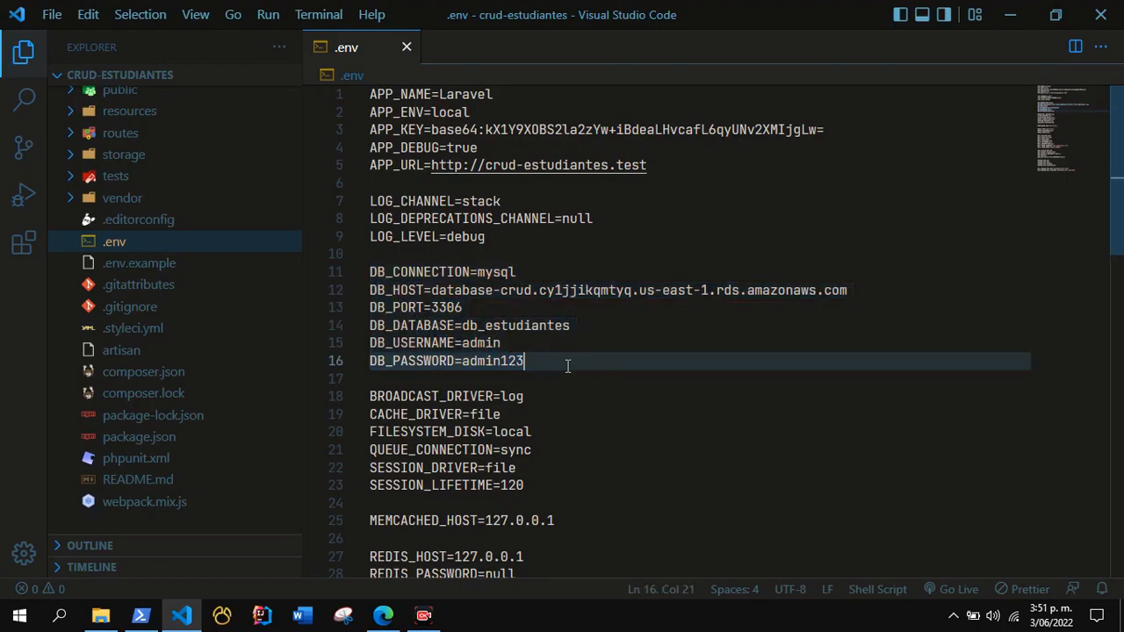
{"action": "double_click", "coordinate": [517, 326]}
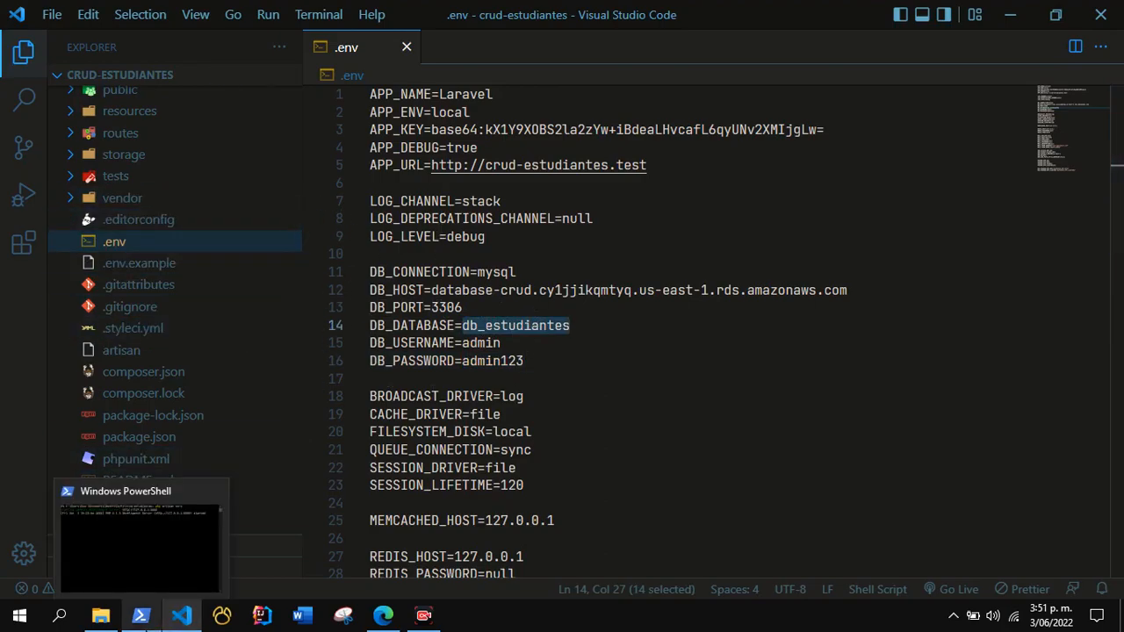
Switch to Windows PowerShell, stop the running Laravel development server and clear the console.
{"action": "left_click", "coordinate": [157, 618]}
{"action": "left_click", "coordinate": [410, 432]}
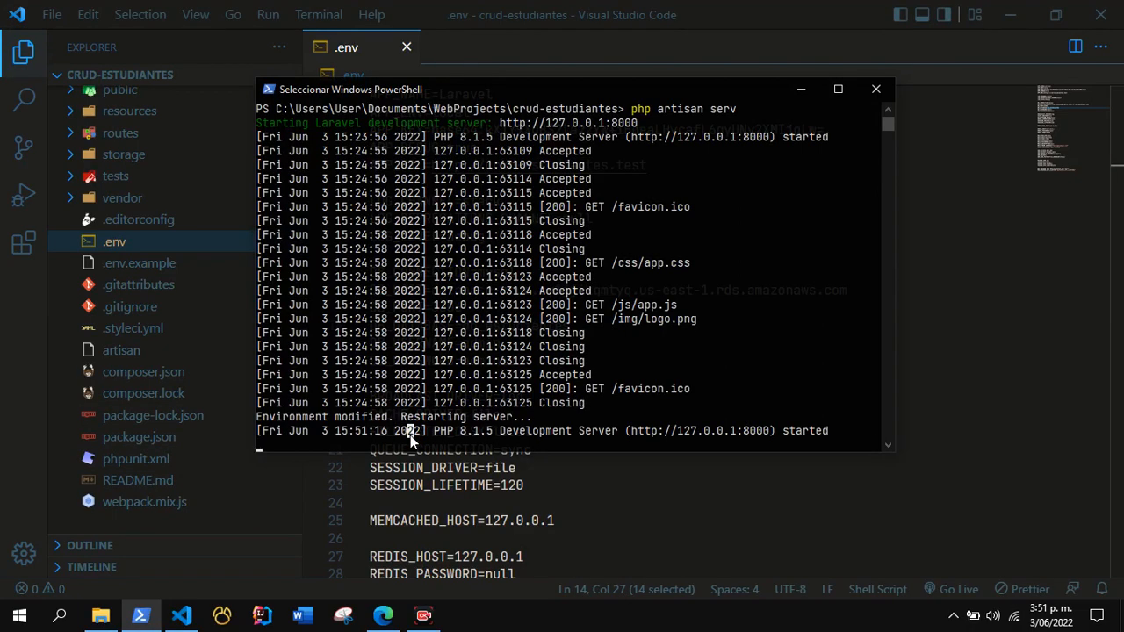
{"action": "key", "text": "ctrl+c"}
{"action": "key", "text": "ctrl+c"}
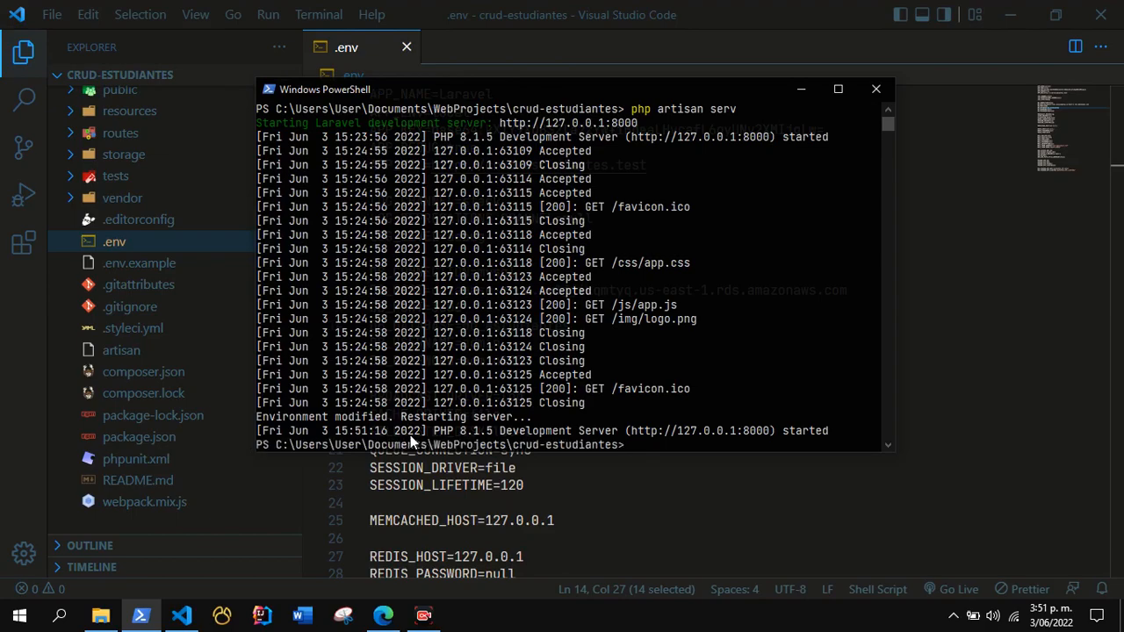
{"action": "key", "text": "ctrl+l"}
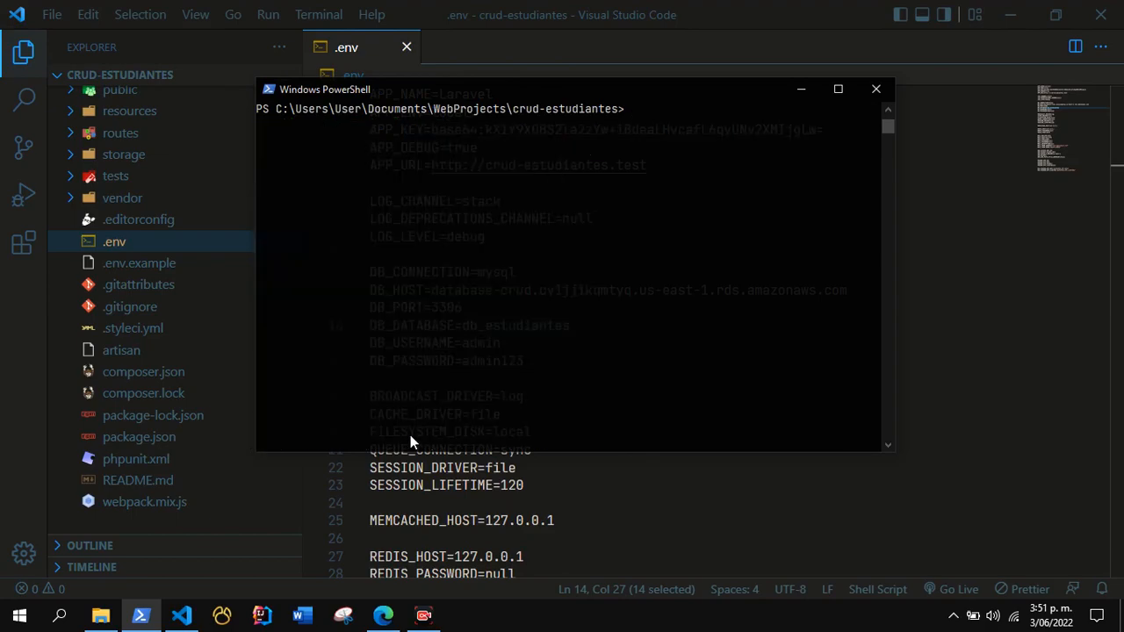
Run php artisan migrate in the crud-estudiantes folder and minimize the PowerShell window.
{"action": "type", "text": "php artisan migrate"}
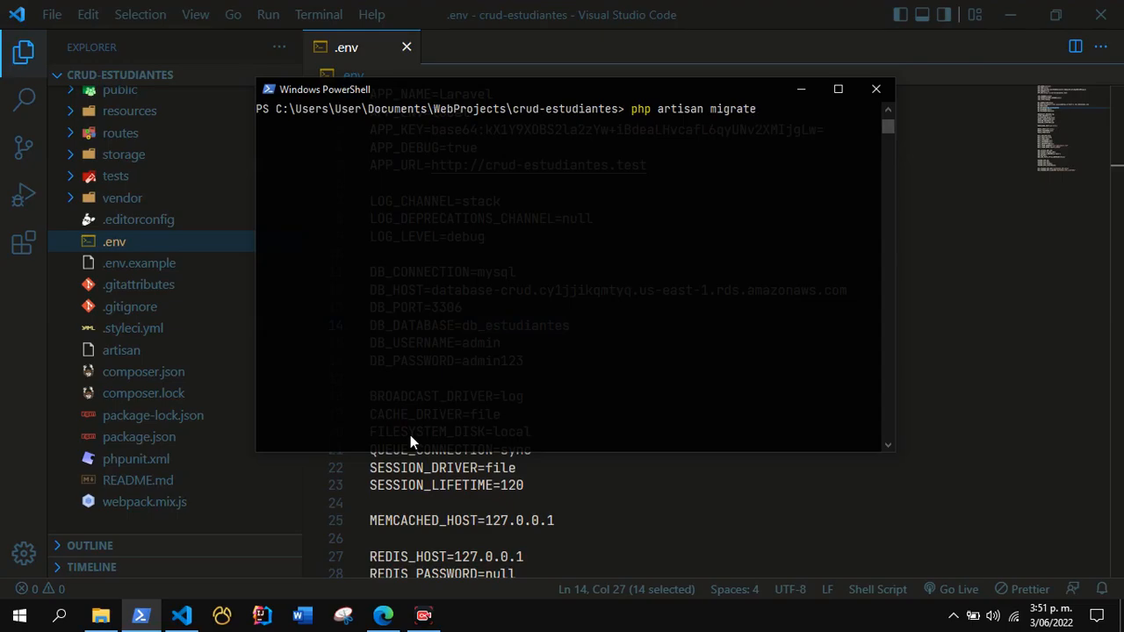
{"action": "key", "text": "Return"}
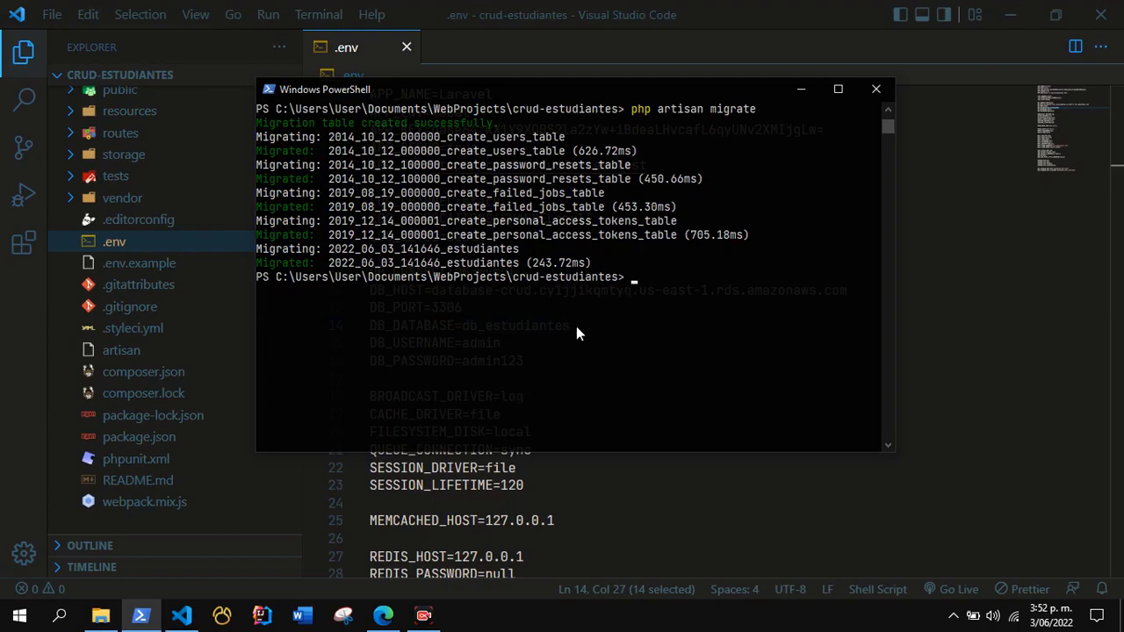
{"action": "left_click", "coordinate": [809, 93]}
{"action": "left_click", "coordinate": [643, 330]}
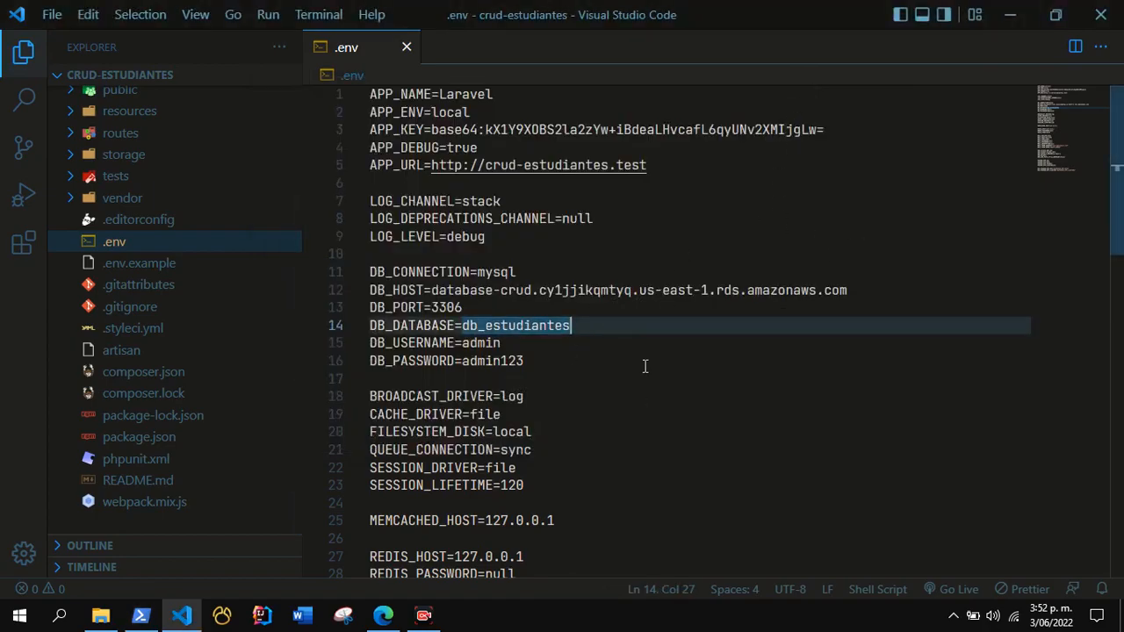
Switch to Navicat Premium and permanently delete the existing RDS-MySQL connection.
{"action": "left_click", "coordinate": [221, 617]}
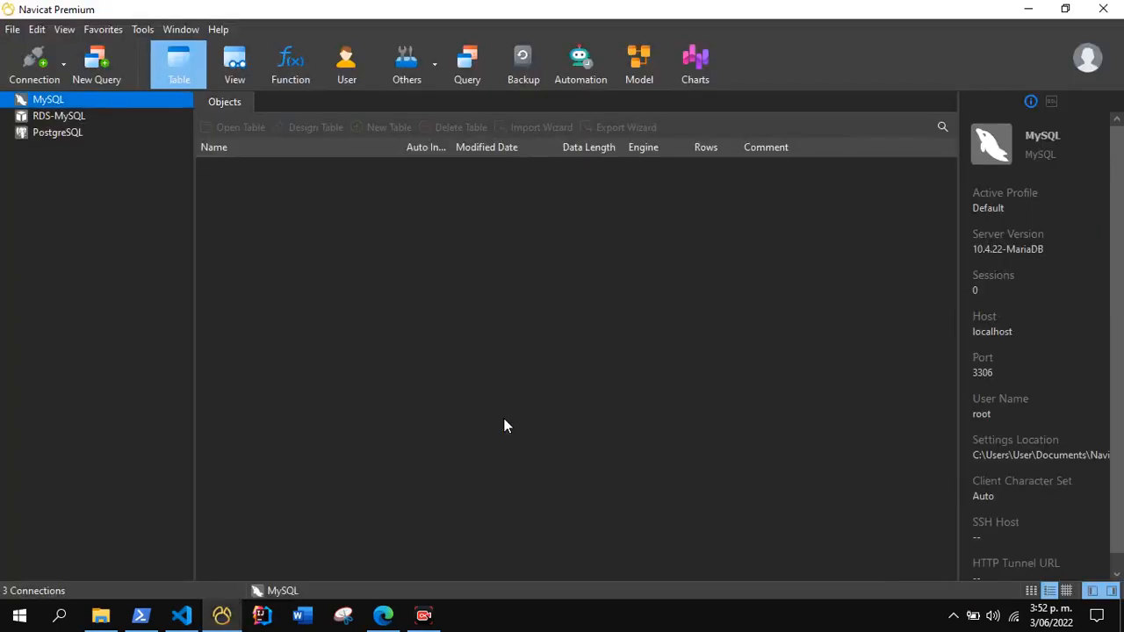
{"action": "right_click", "coordinate": [66, 117]}
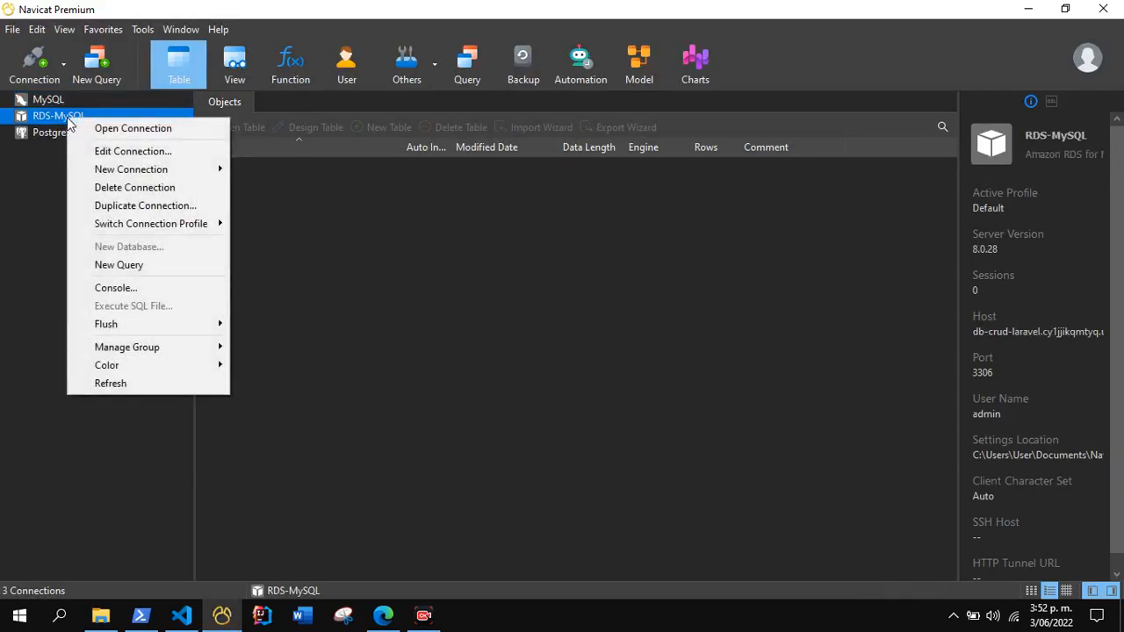
{"action": "left_click", "coordinate": [167, 187]}
{"action": "left_click", "coordinate": [506, 311]}
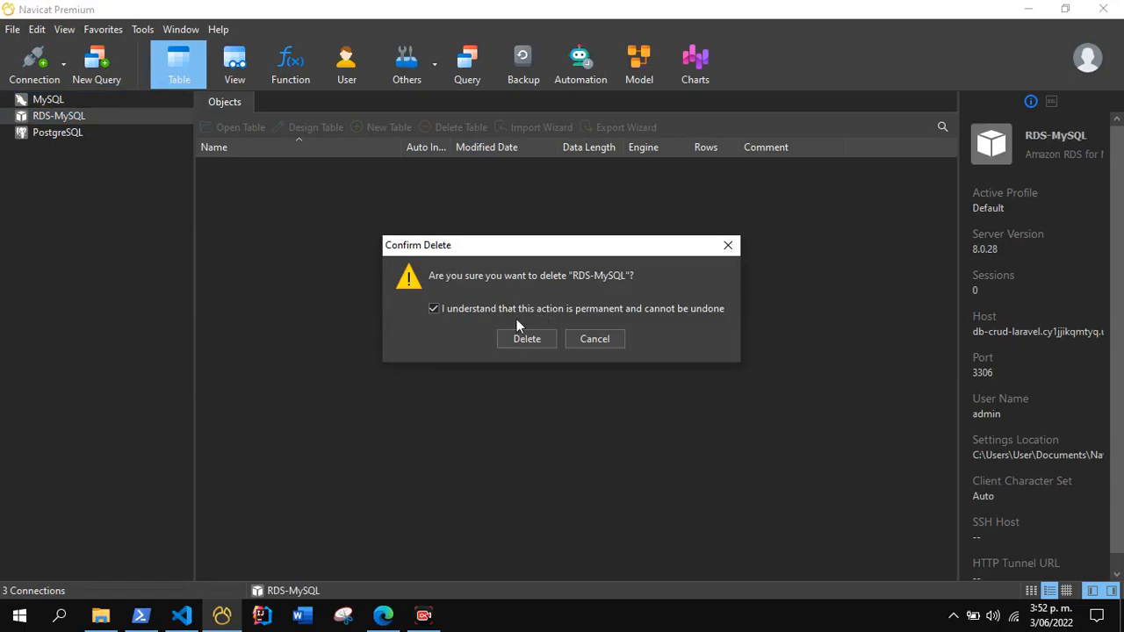
{"action": "left_click", "coordinate": [529, 341]}
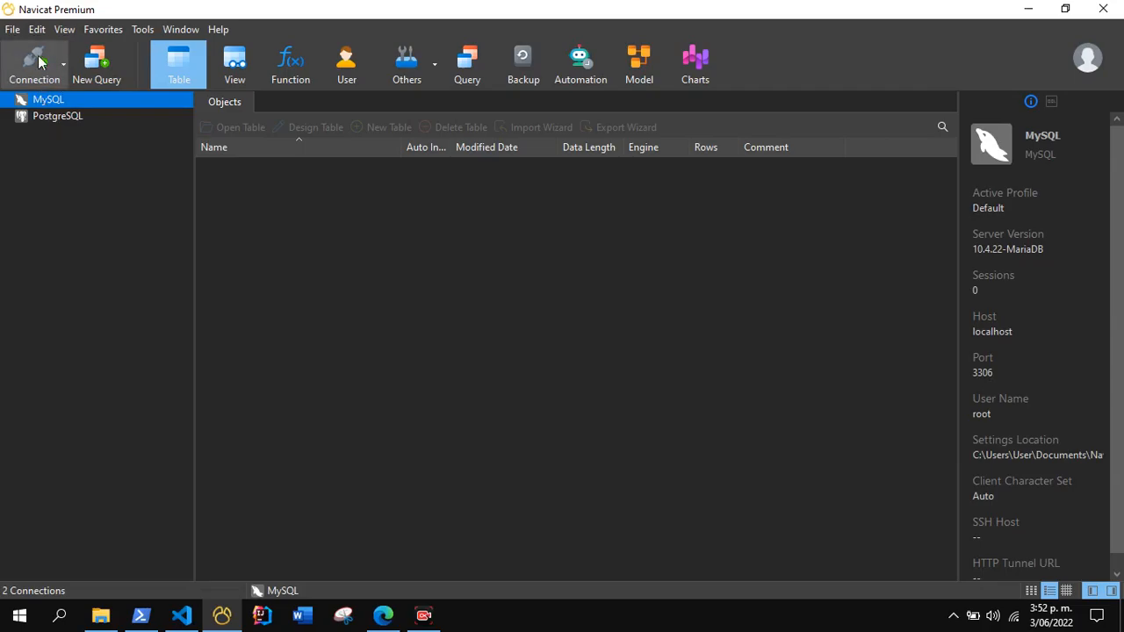
Start a new Amazon RDS for MySQL connection and name it RDS-PRUEBA.
{"action": "left_click", "coordinate": [39, 60]}
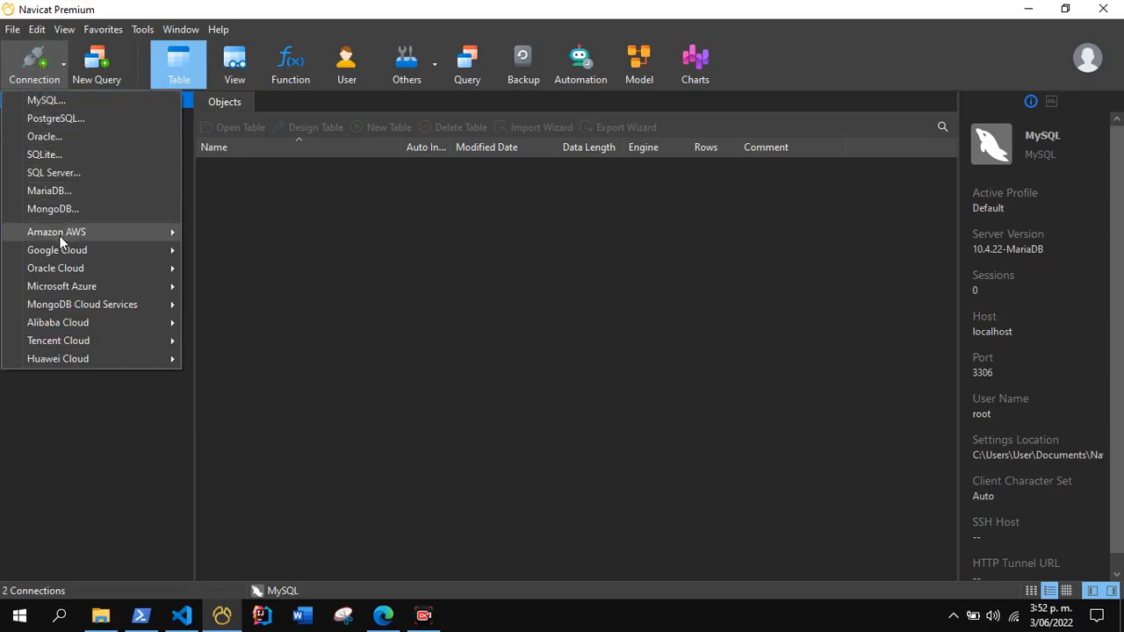
{"action": "mouse_move", "coordinate": [59, 233]}
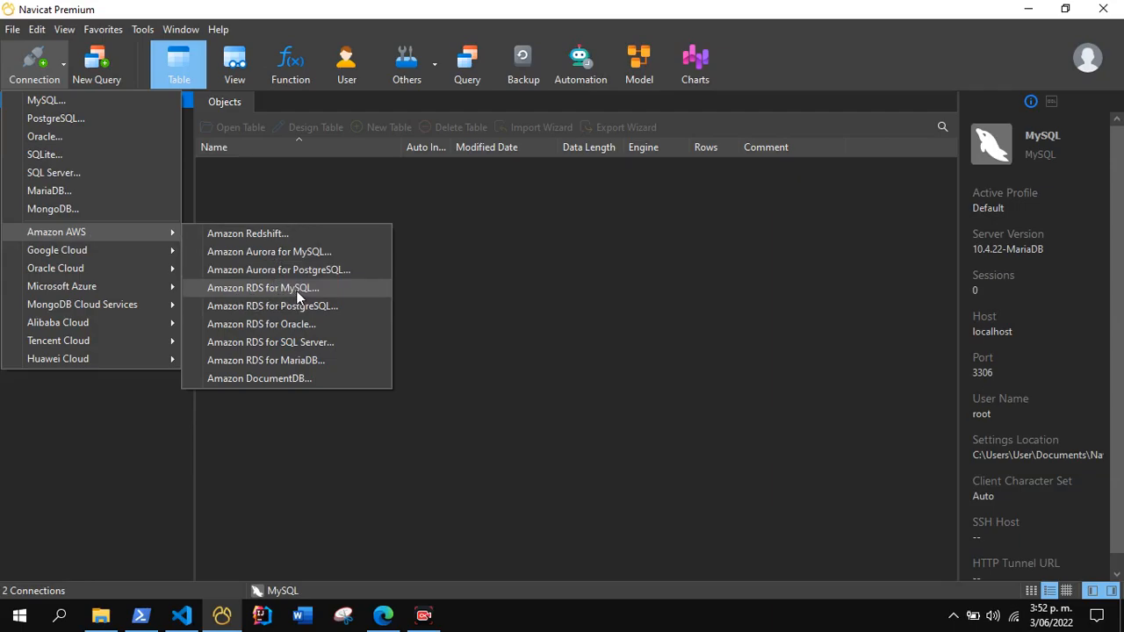
{"action": "left_click", "coordinate": [296, 290]}
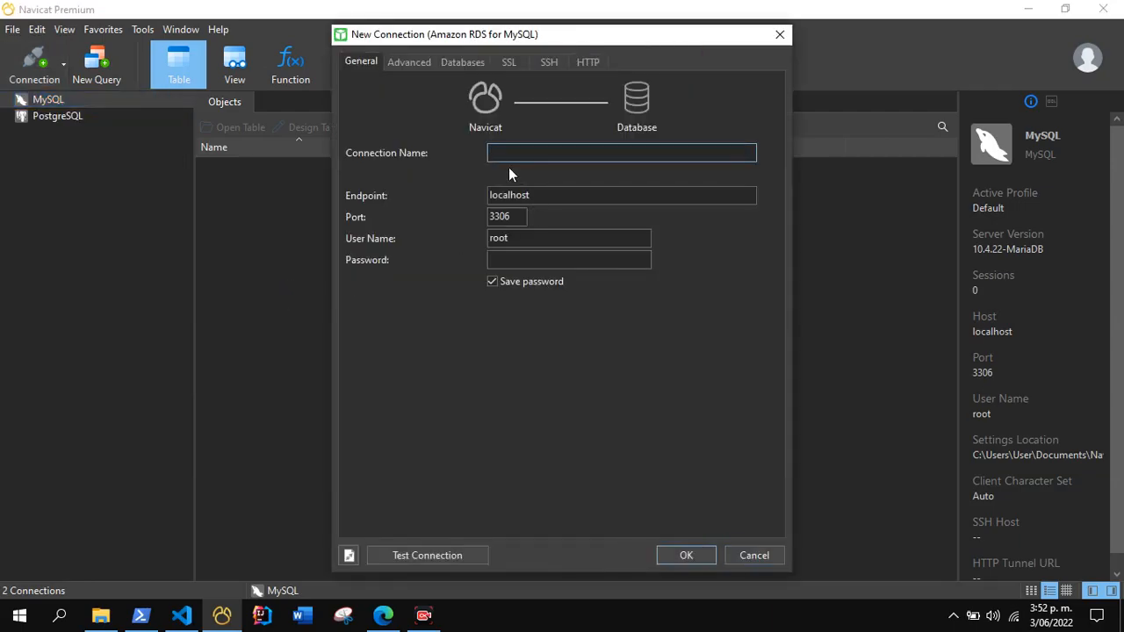
{"action": "type", "text": "RDS-PRUEBA"}
Replace the connection's endpoint with the database-crud RDS endpoint from the clipboard history.
{"action": "key", "text": "Tab"}
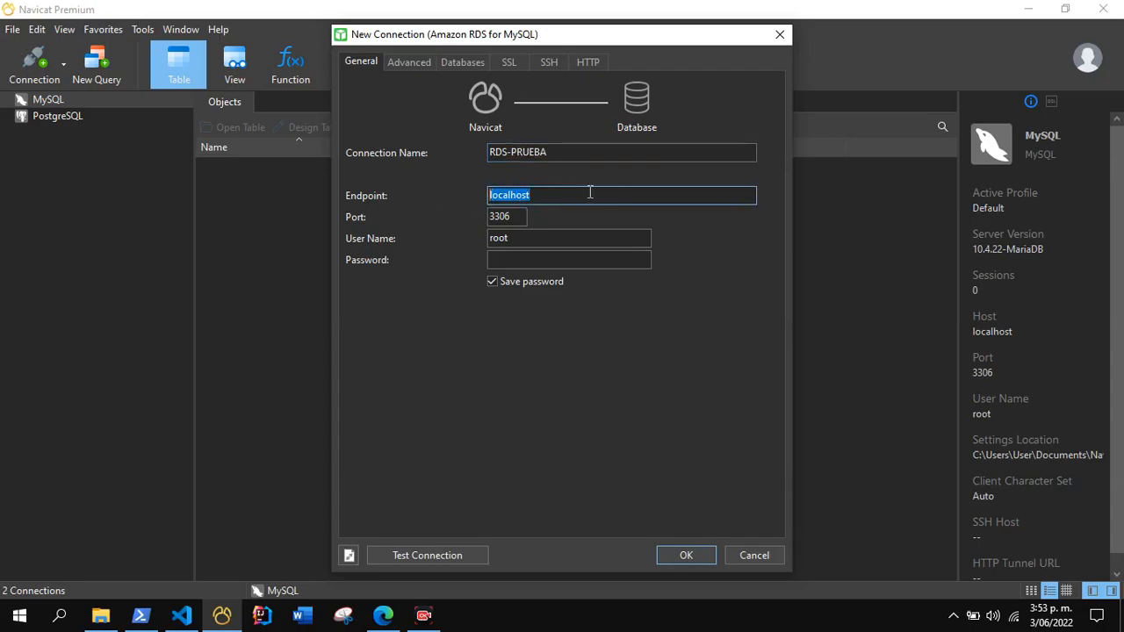
{"action": "type", "text": "2"}
{"action": "key", "text": "BackSpace"}
{"action": "key", "text": "super+v"}
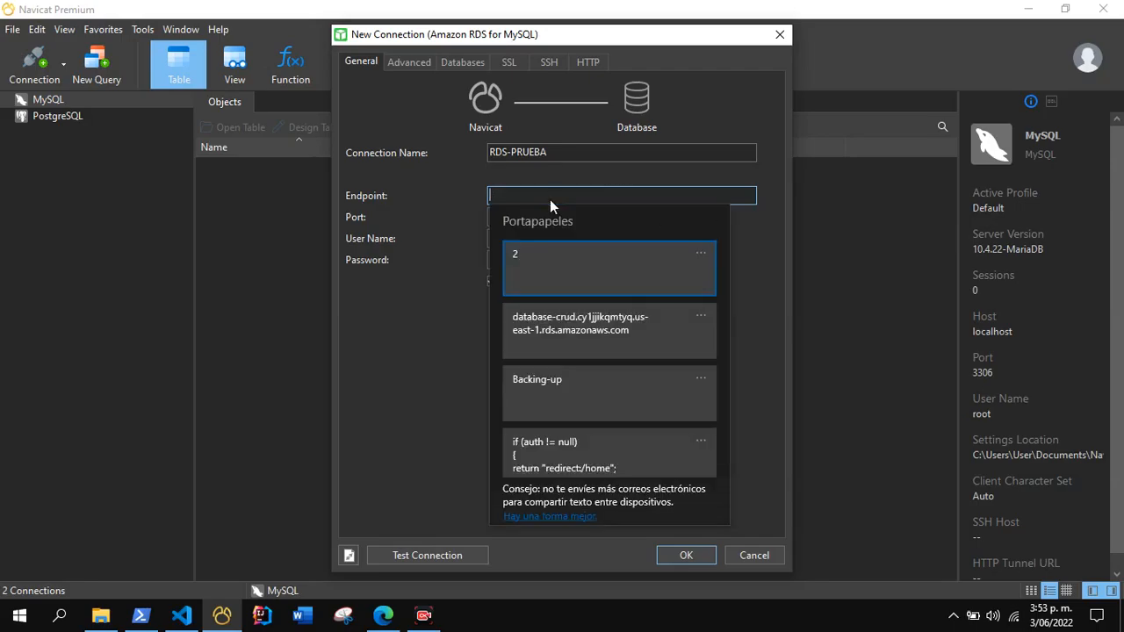
{"action": "left_click", "coordinate": [522, 317]}
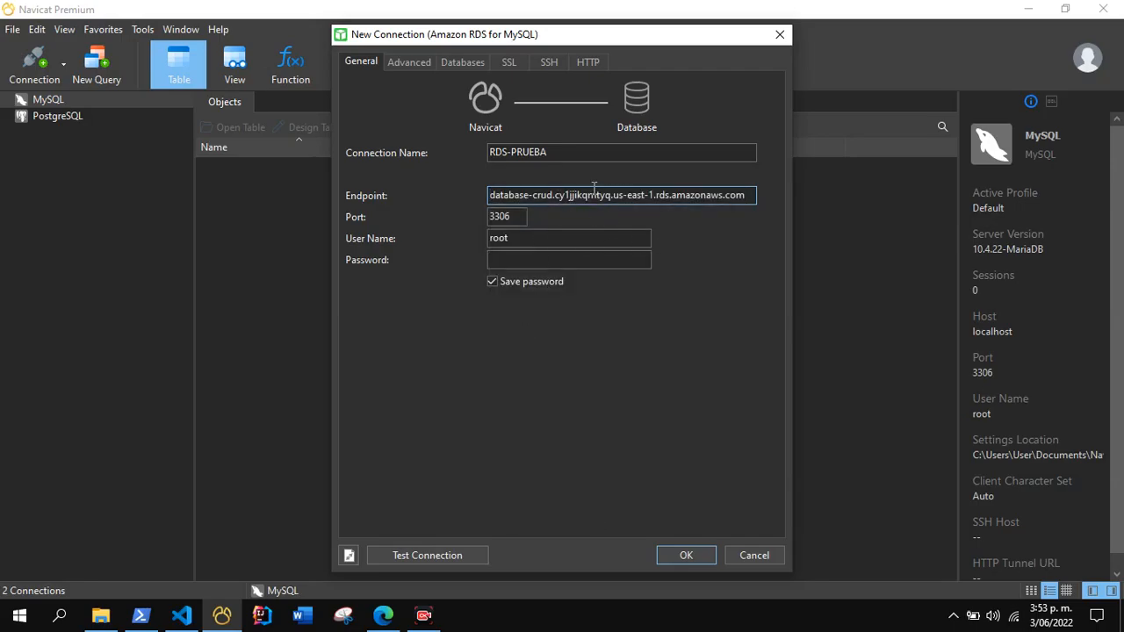
Set the connection's user name to admin and enter the database password.
{"action": "double_click", "coordinate": [509, 240]}
{"action": "type", "text": "admin"}
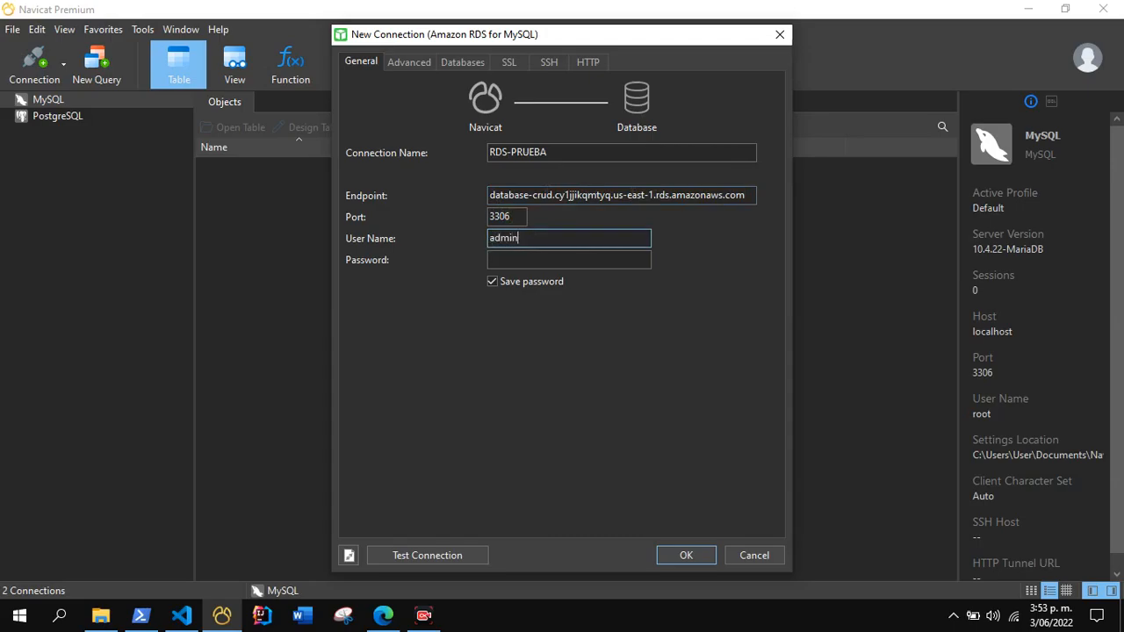
{"action": "left_click", "coordinate": [519, 263]}
{"action": "type", "text": "•••••••••"}
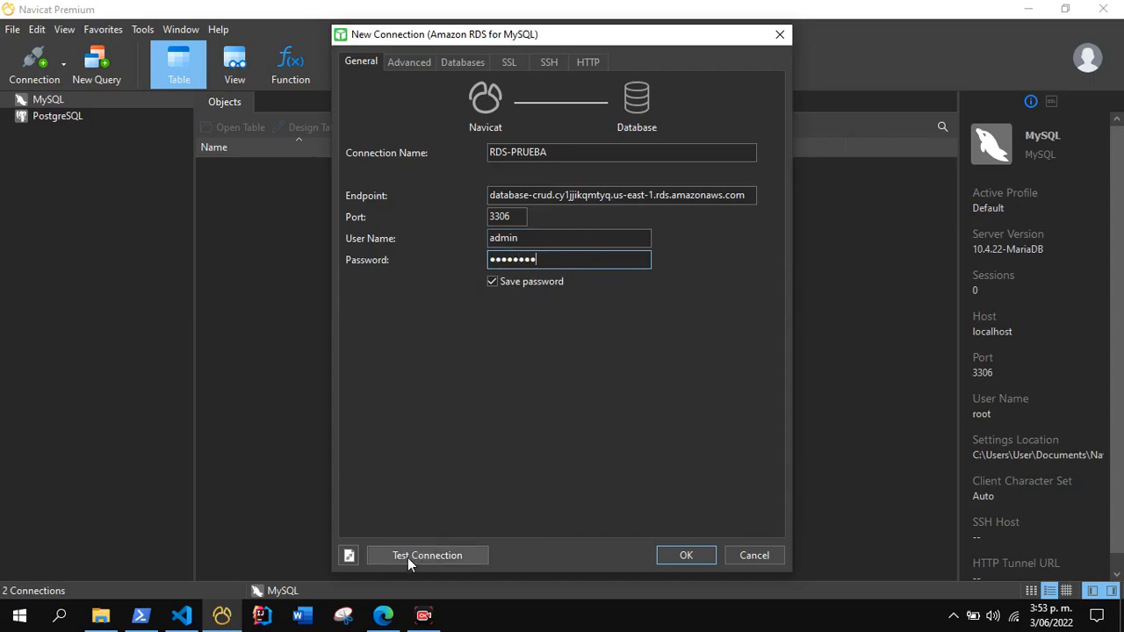
Test the RDS-PRUEBA connection and save it.
{"action": "left_click", "coordinate": [407, 559]}
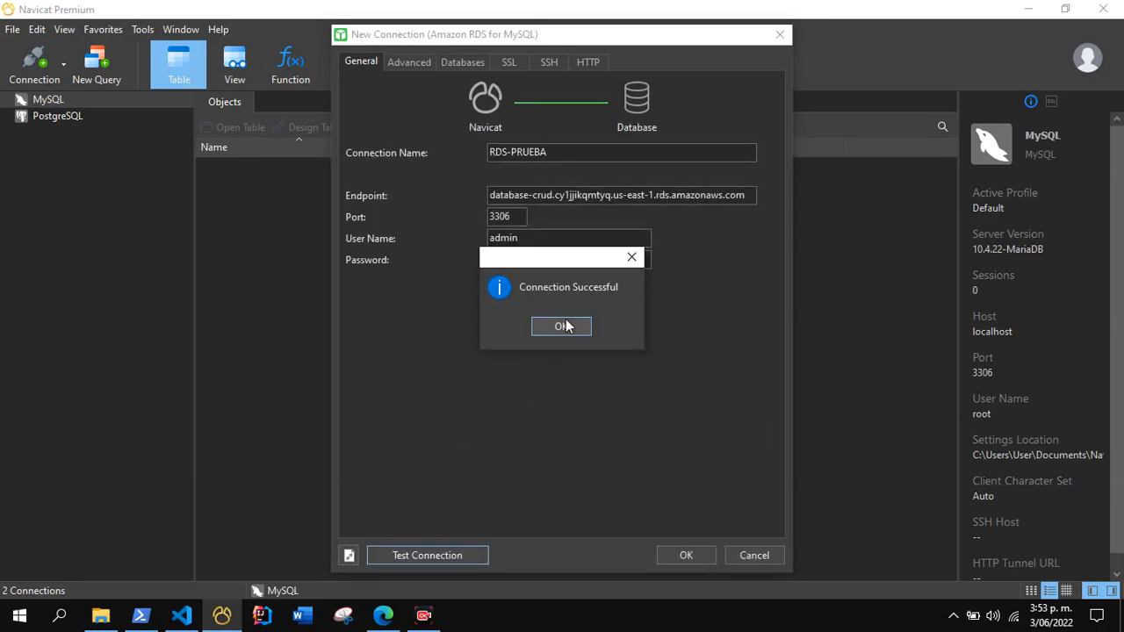
{"action": "left_click", "coordinate": [563, 325]}
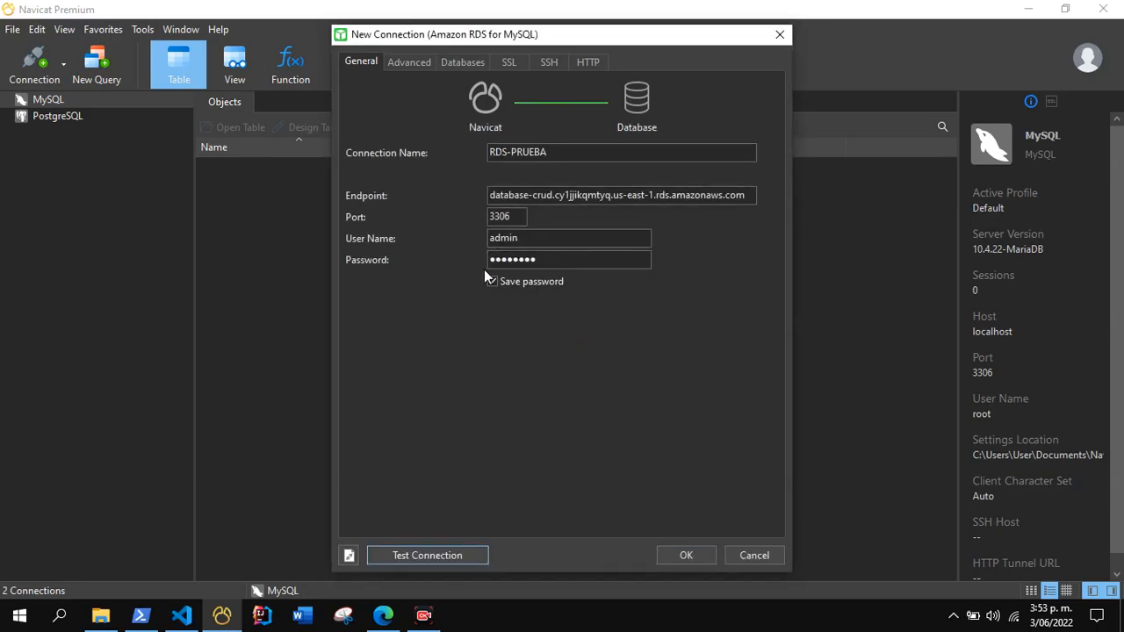
{"action": "left_click", "coordinate": [685, 555]}
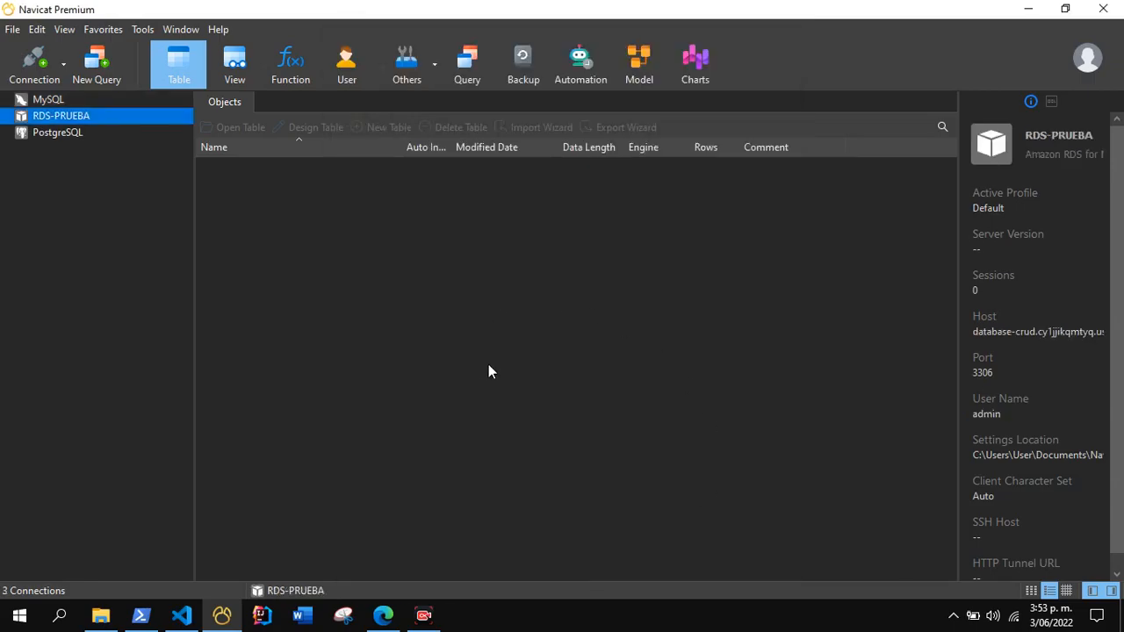
Open the db_estudiantes database through the RDS-PRUEBA connection and compare its tables with the migration output in PowerShell.
{"action": "double_click", "coordinate": [44, 120]}
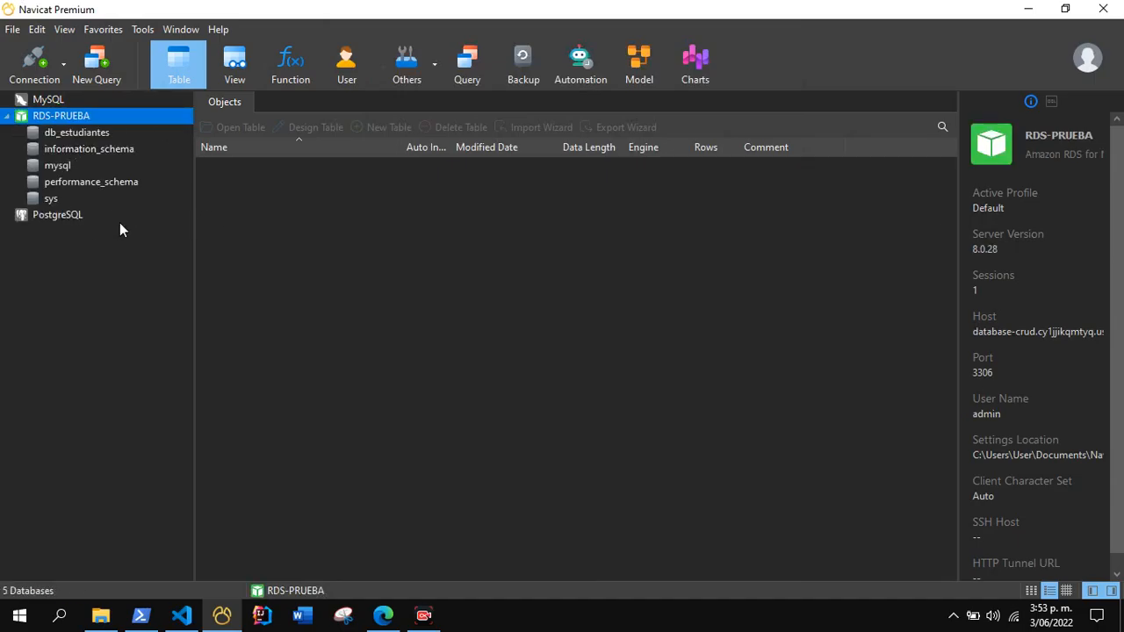
{"action": "double_click", "coordinate": [66, 135]}
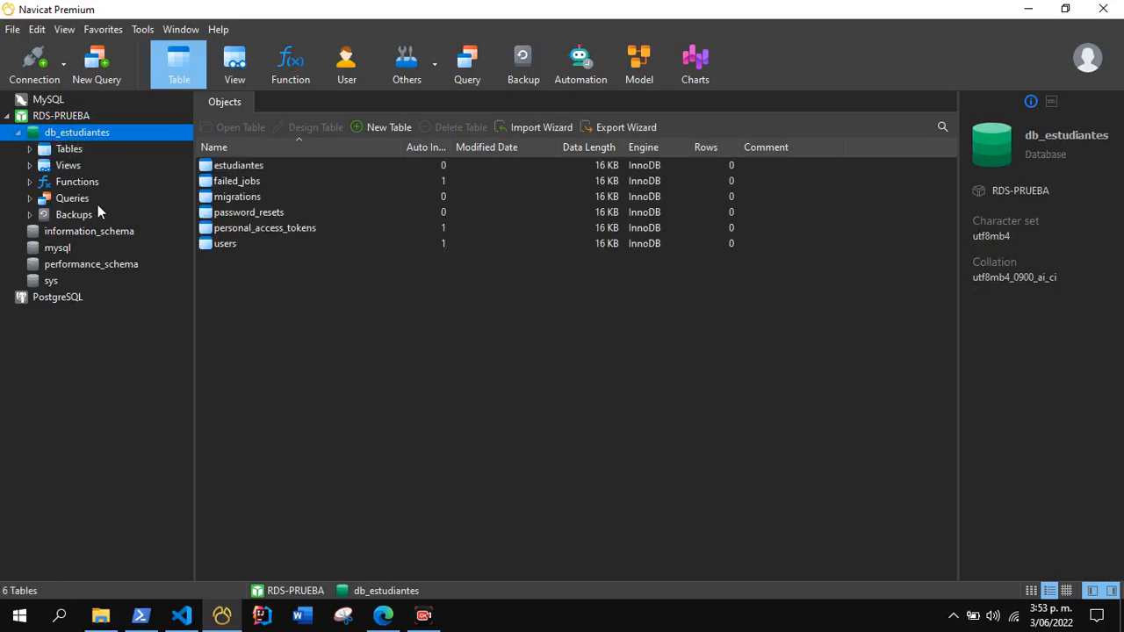
{"action": "left_click_drag", "start_coordinate": [249, 299], "coordinate": [217, 160]}
{"action": "left_click", "coordinate": [257, 535]}
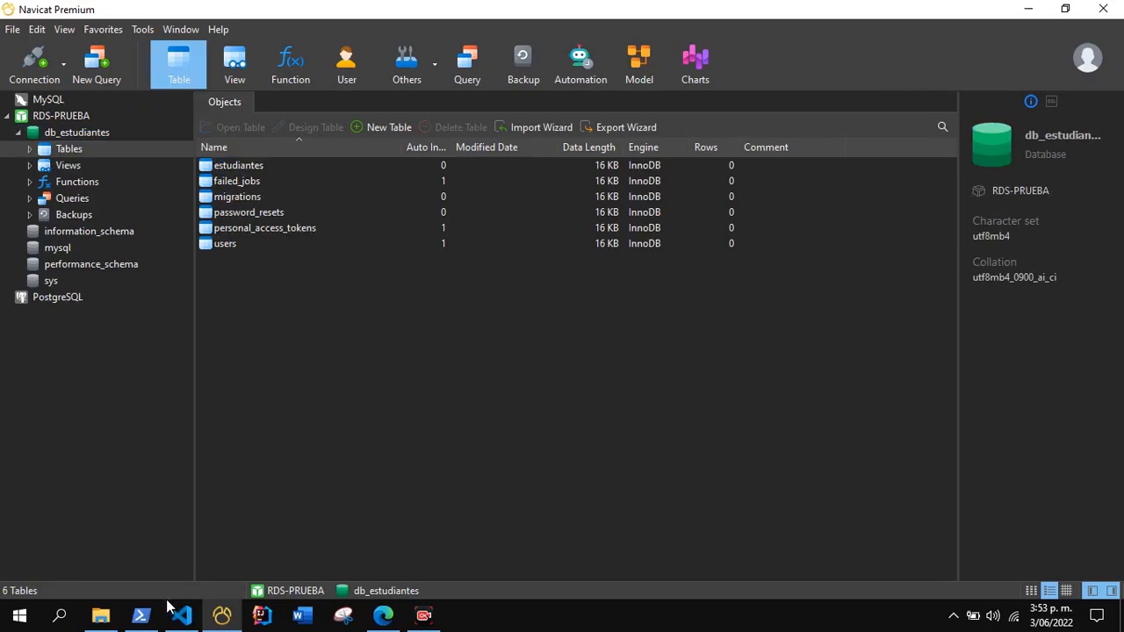
{"action": "left_click", "coordinate": [142, 615]}
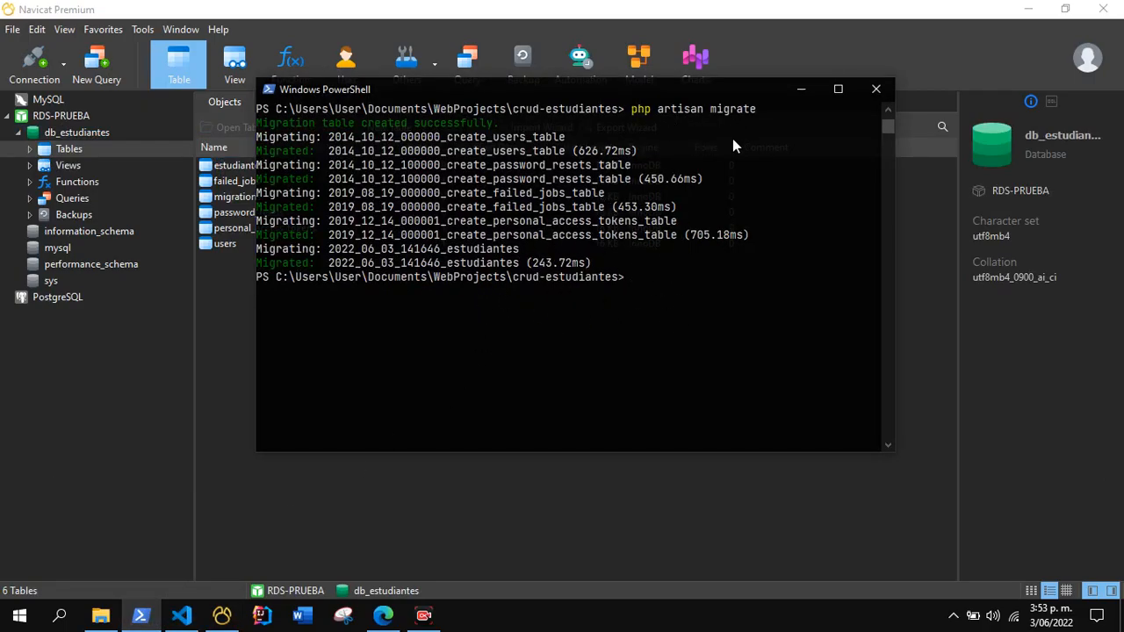
{"action": "left_click", "coordinate": [800, 92]}
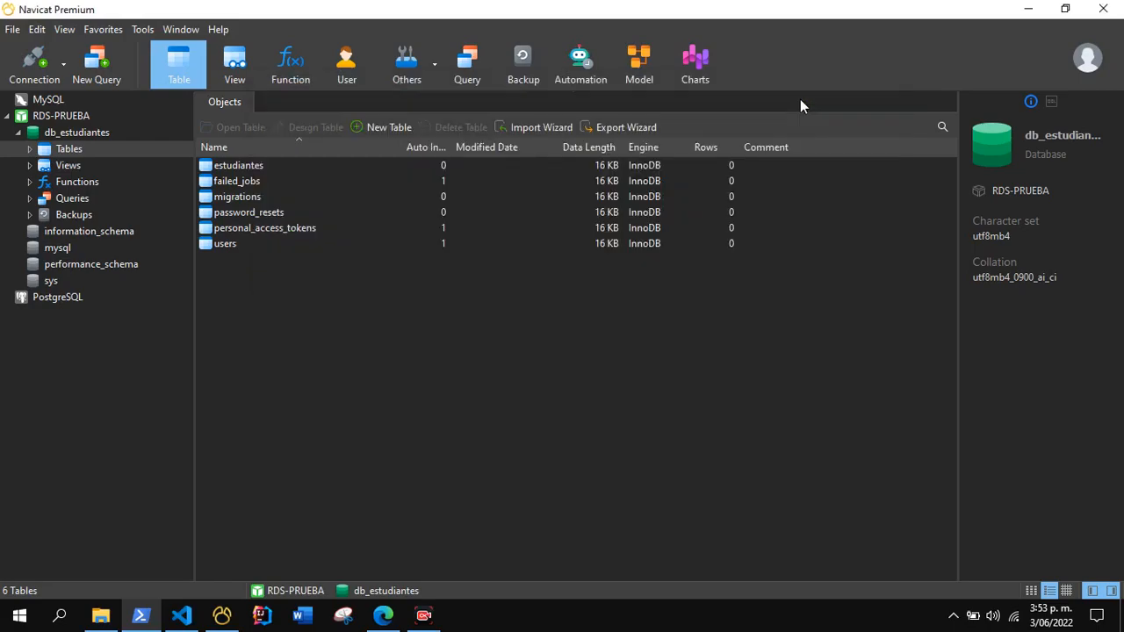
Open the users and estudiantes tables one after the other to inspect them, closing each.
{"action": "double_click", "coordinate": [215, 245]}
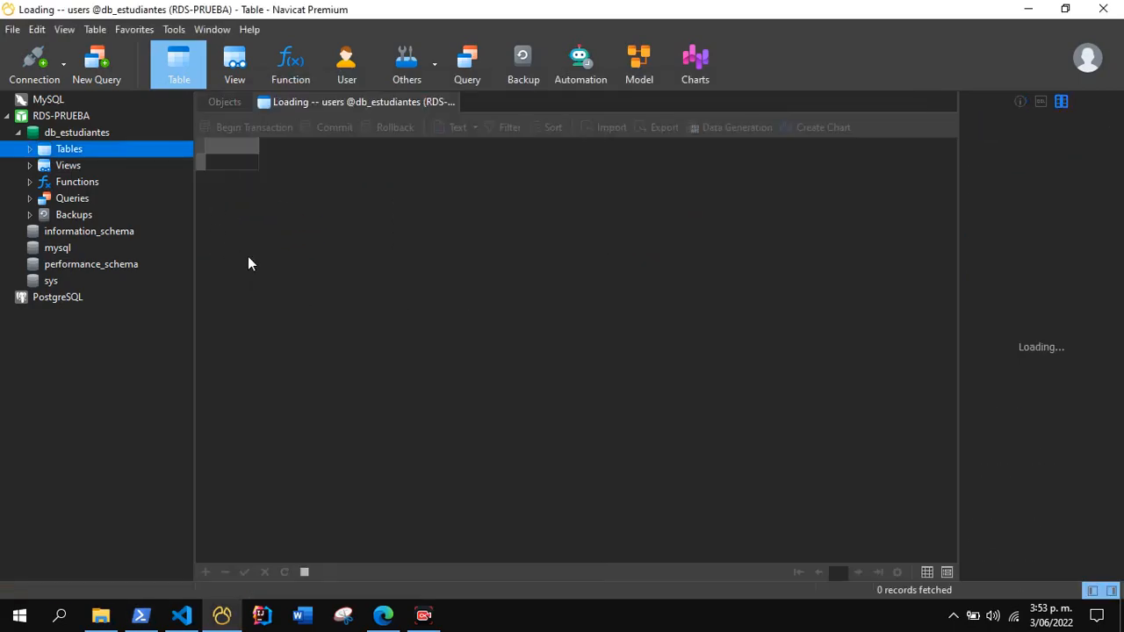
{"action": "left_click", "coordinate": [451, 102]}
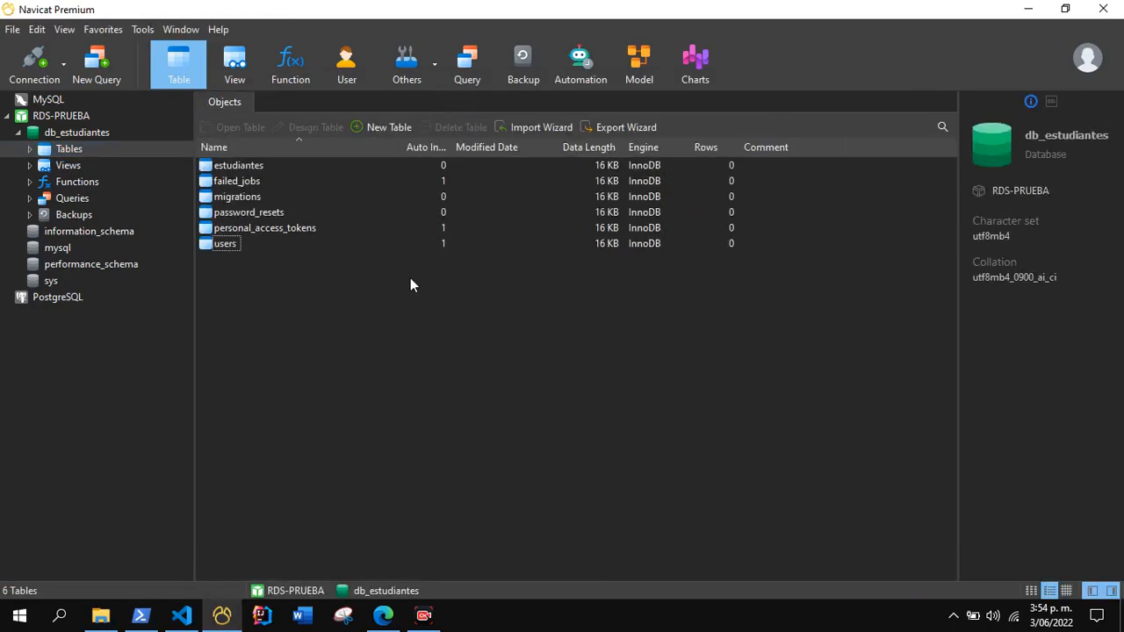
{"action": "double_click", "coordinate": [232, 166]}
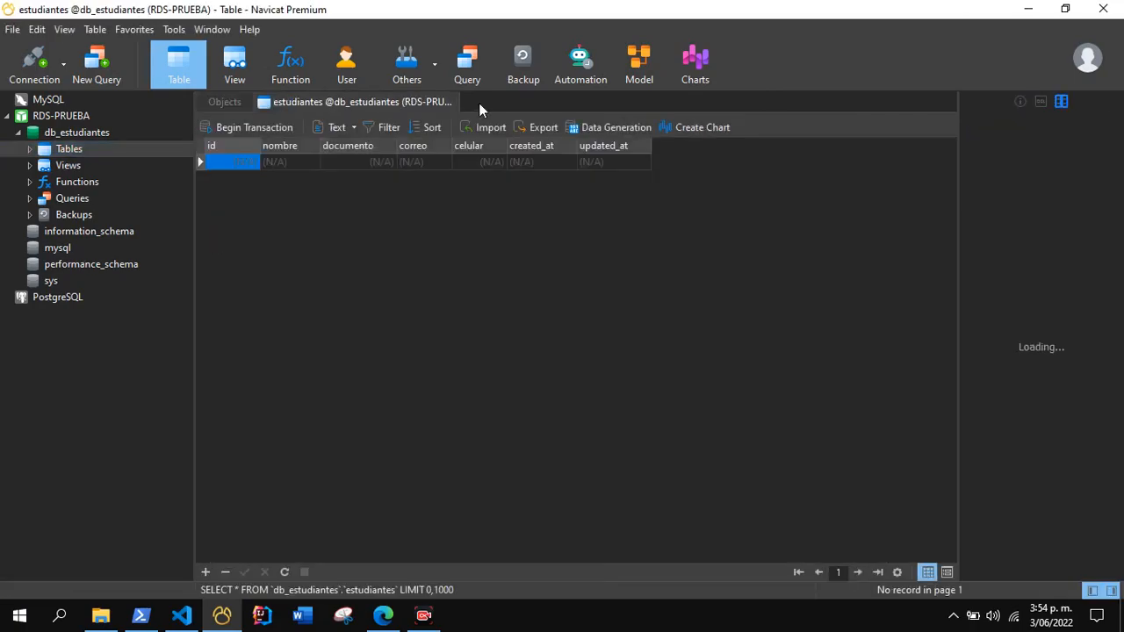
{"action": "left_click", "coordinate": [451, 102]}
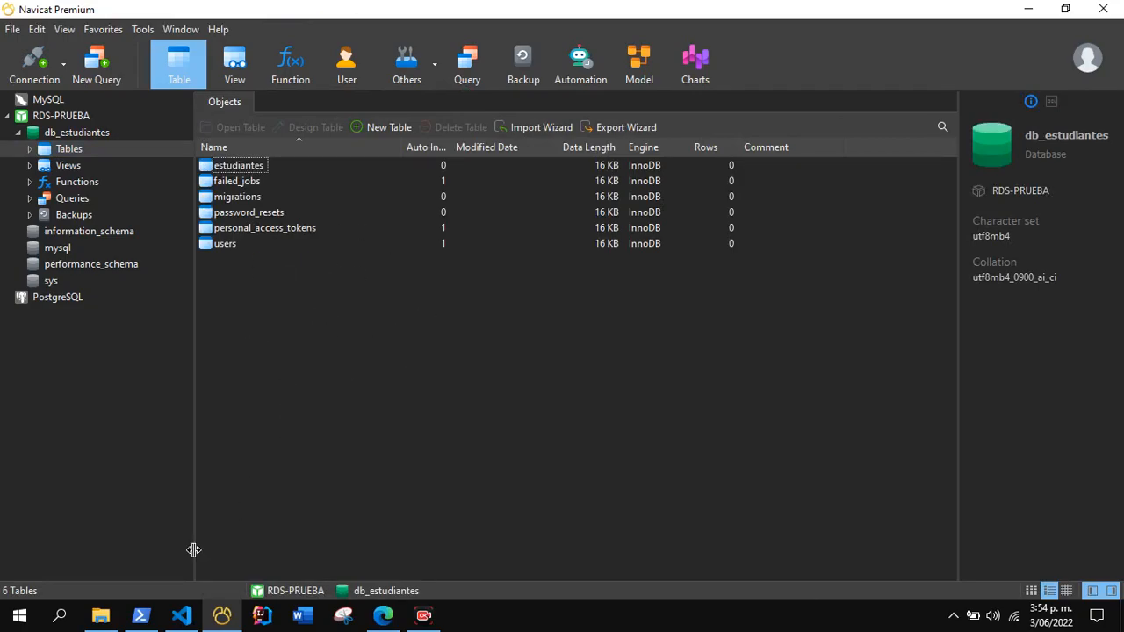
Switch to Windows PowerShell, clear the console and start the Laravel development server with php artisan serv.
{"action": "left_click", "coordinate": [141, 615]}
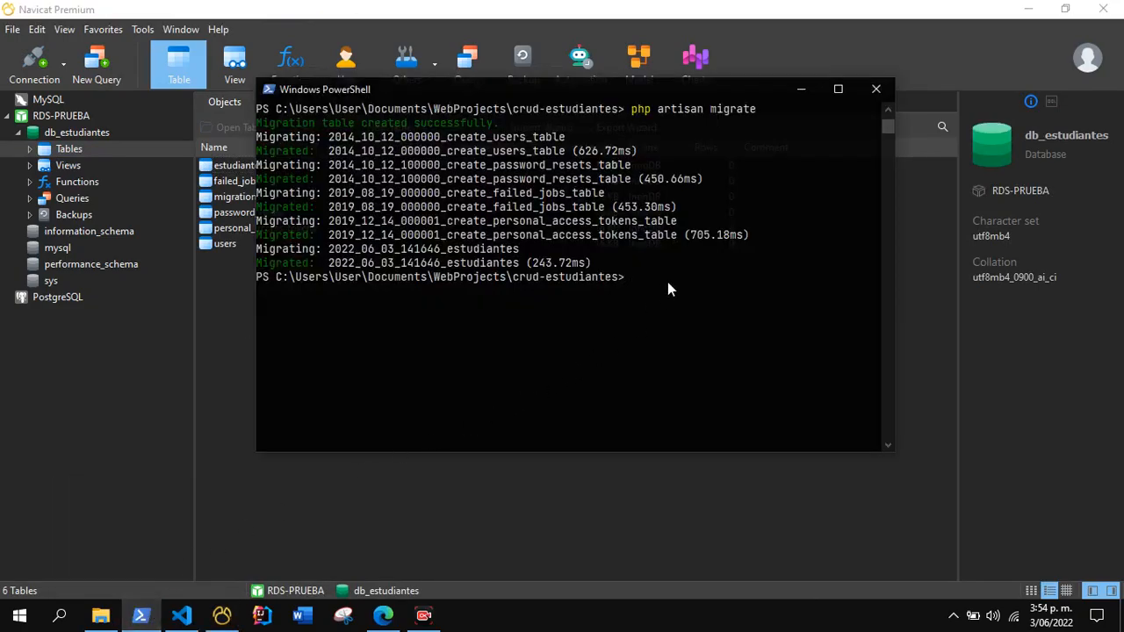
{"action": "key", "text": "ctrl+l"}
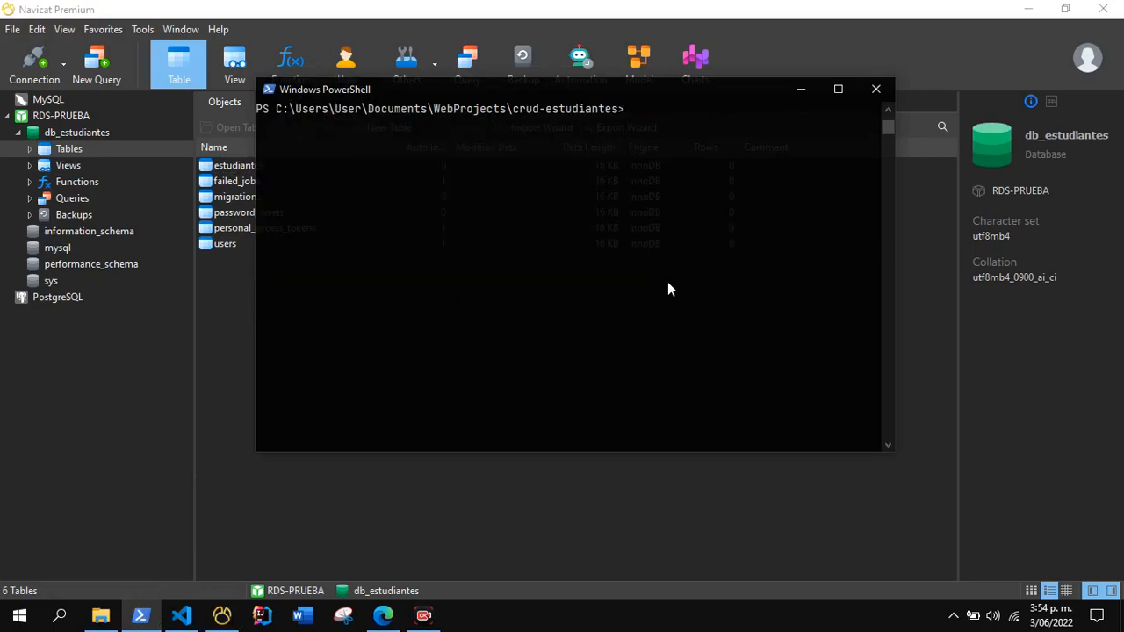
{"action": "type", "text": "php artisan serv"}
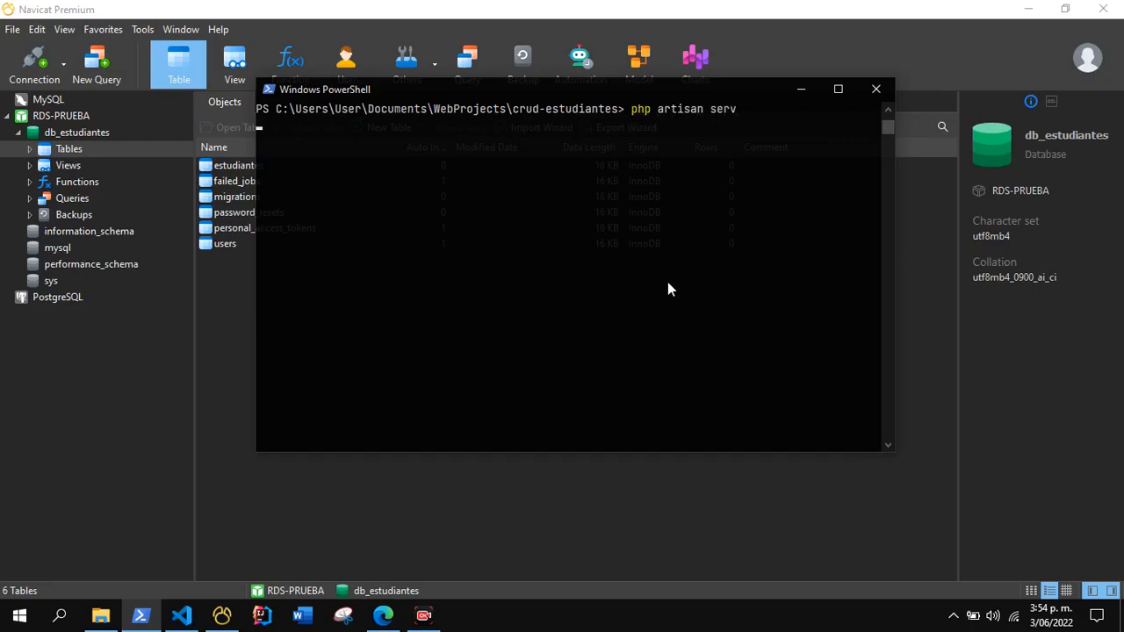
Start the Laravel development server, switch to Microsoft Edge, reload the Laravel login page and open the registration form.
{"action": "key", "text": "Return"}
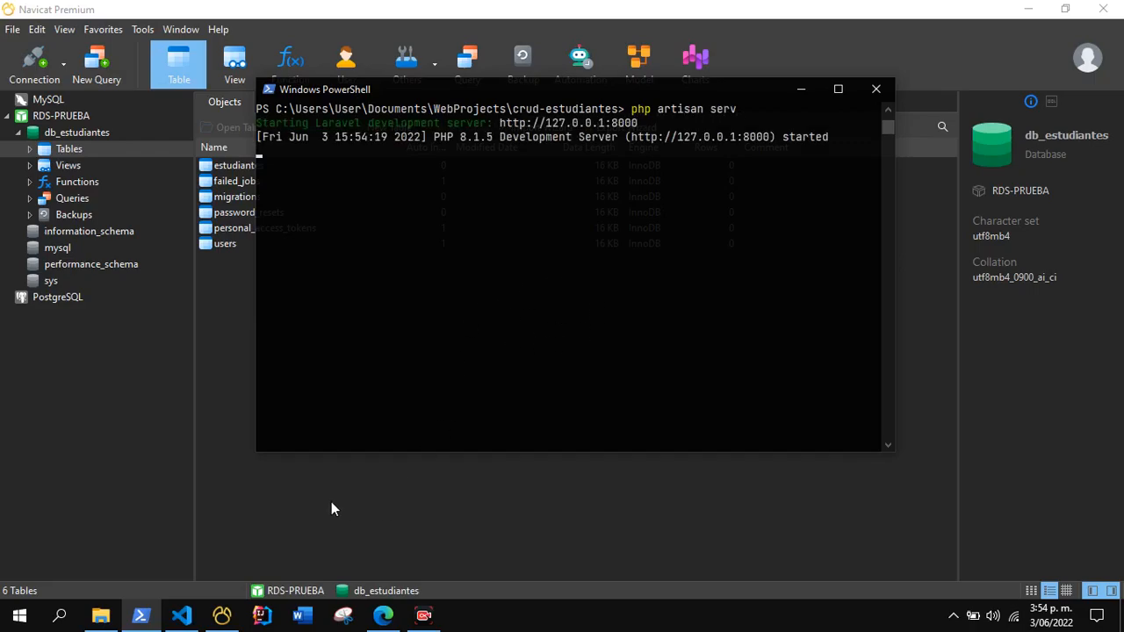
{"action": "left_click", "coordinate": [378, 620]}
{"action": "left_click", "coordinate": [21, 118]}
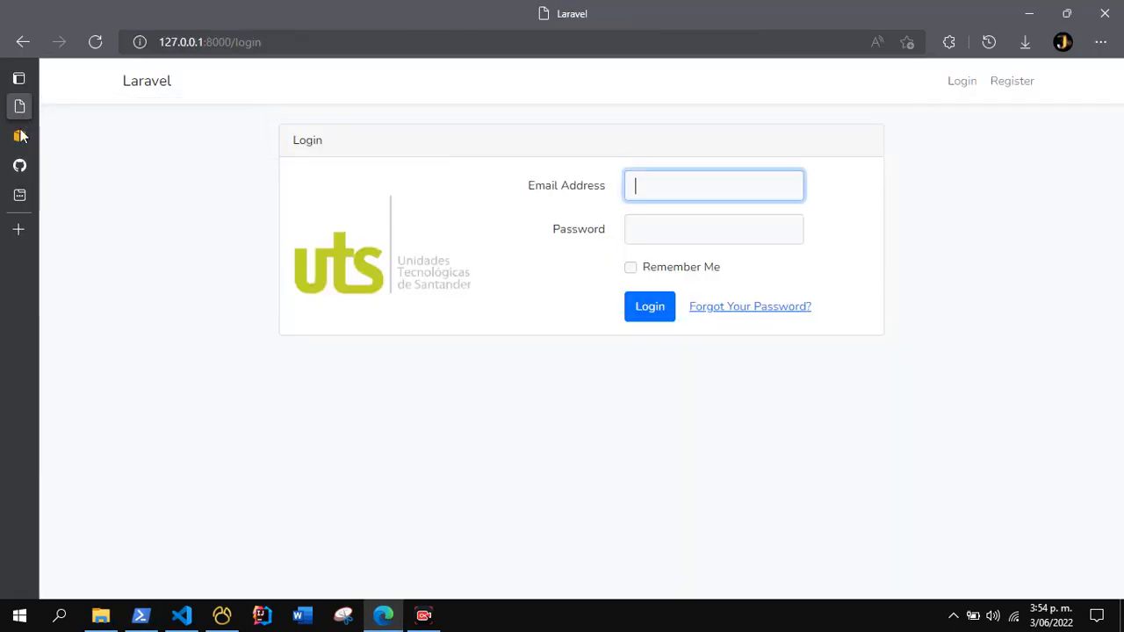
{"action": "left_click", "coordinate": [97, 42]}
{"action": "left_click", "coordinate": [1011, 88]}
Register a new account with the full name, e-mail address and a matching password in the Password and Confirm Password fields.
{"action": "left_click", "coordinate": [548, 297]}
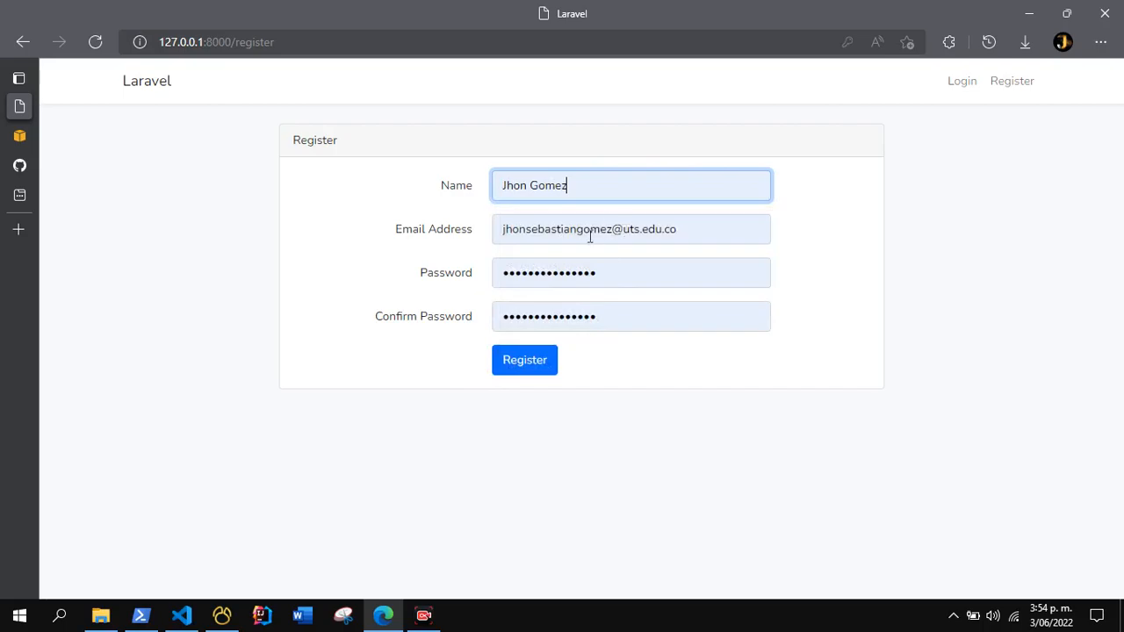
{"action": "left_click", "coordinate": [606, 264]}
{"action": "key", "text": "BackSpace"}
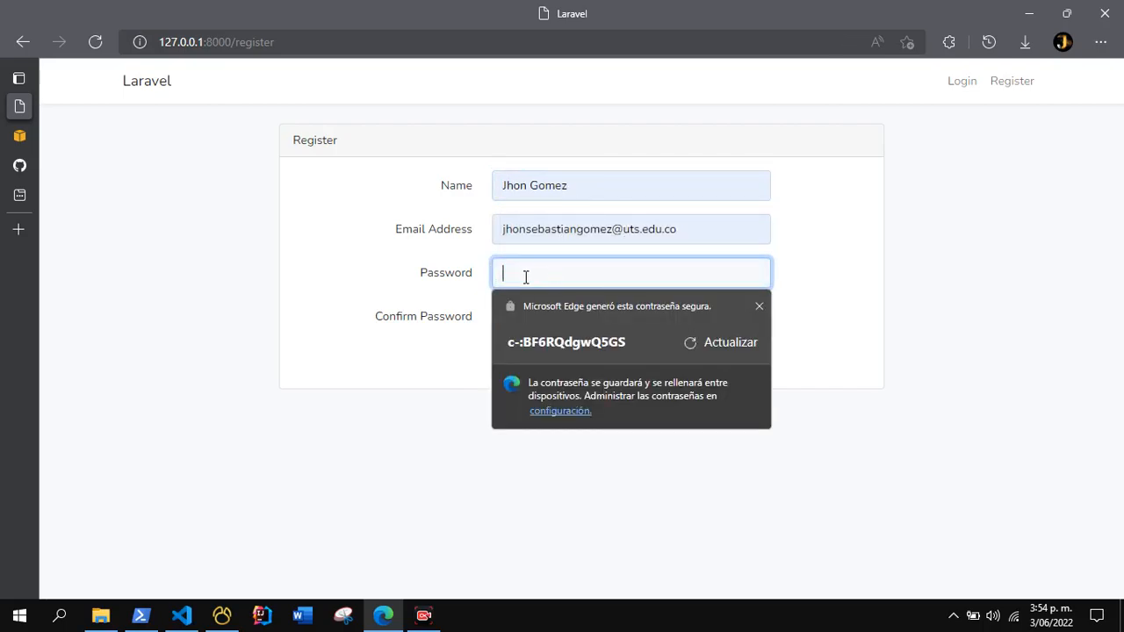
{"action": "type", "text": "12345678"}
{"action": "left_click", "coordinate": [524, 320]}
{"action": "type", "text": "12345678"}
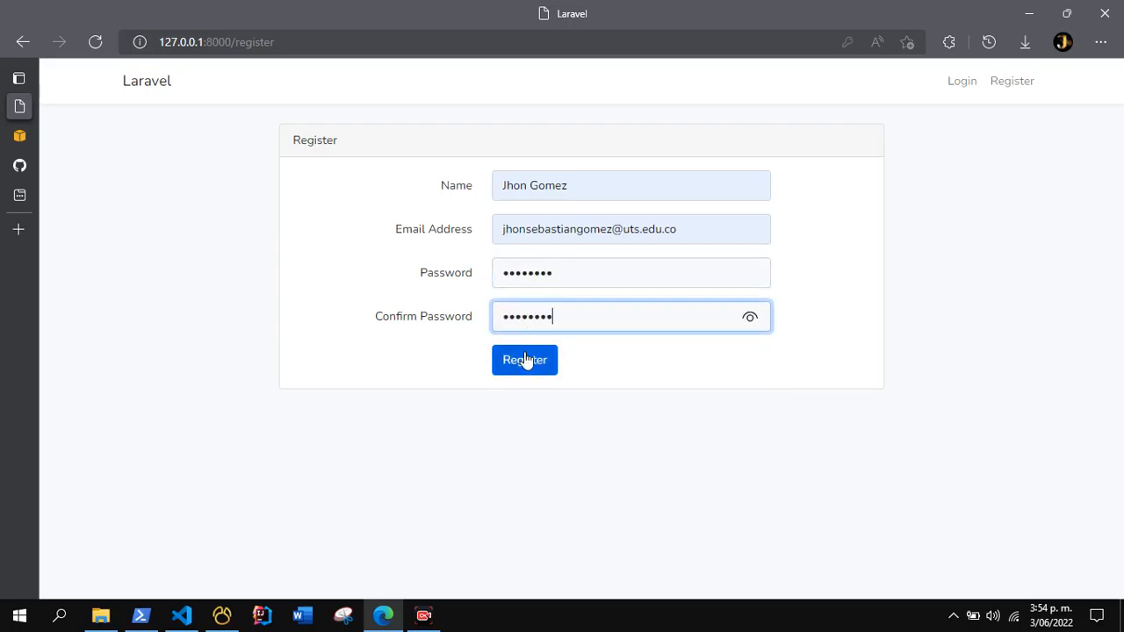
{"action": "left_click", "coordinate": [525, 360]}
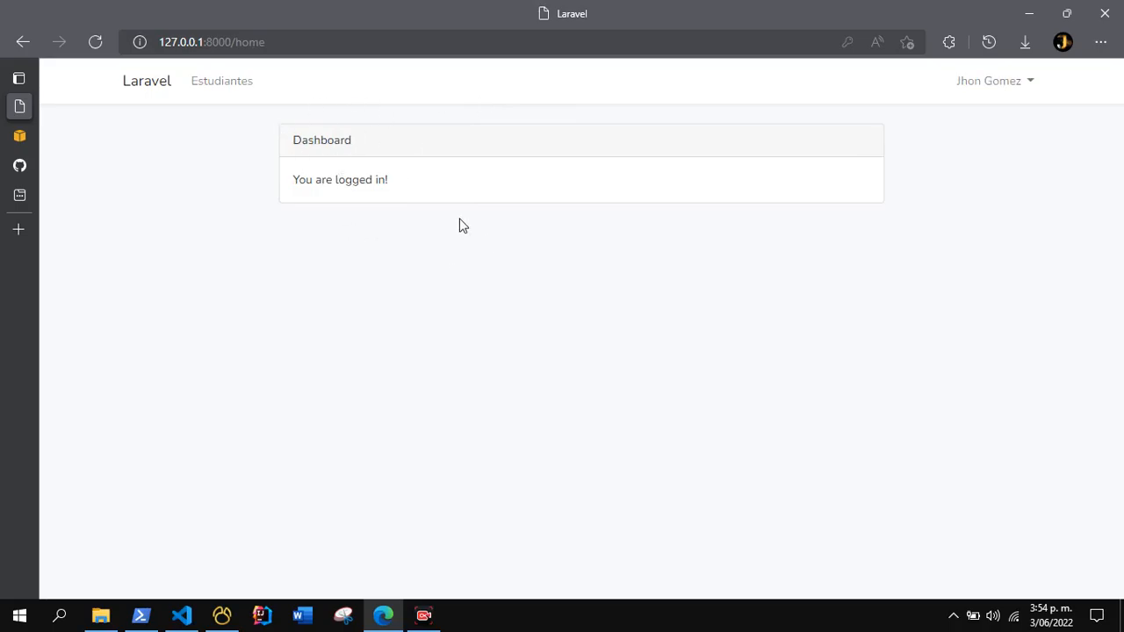
Switch to Navicat Premium and open the estudiantes table to check its records, closing it again.
{"action": "left_click", "coordinate": [225, 613]}
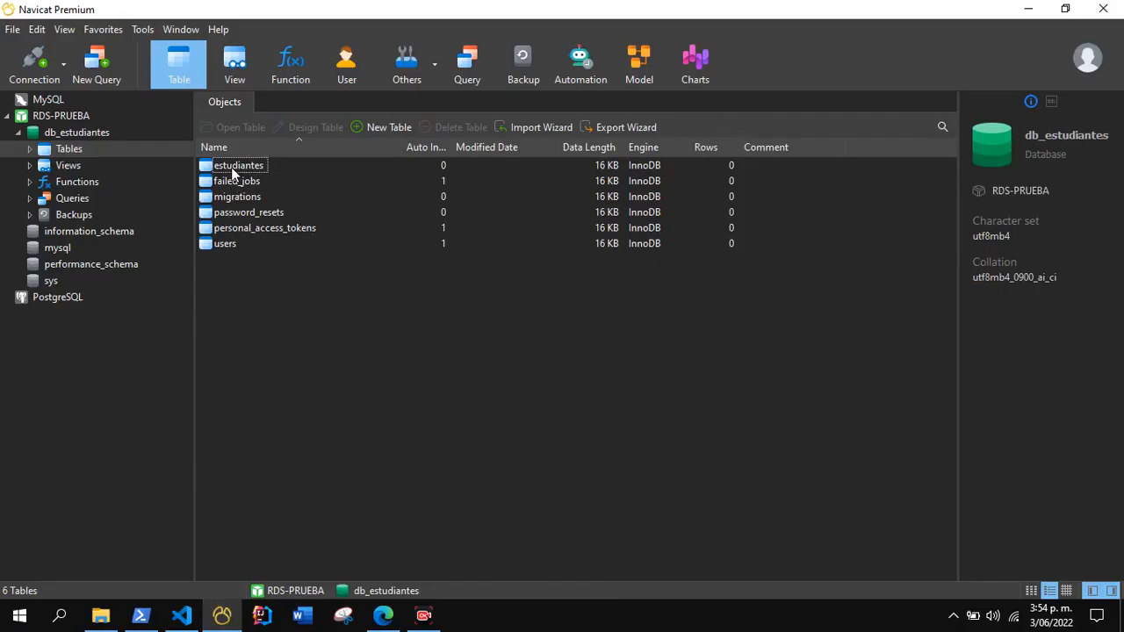
{"action": "left_click", "coordinate": [233, 165]}
{"action": "left_click", "coordinate": [232, 165]}
{"action": "double_click", "coordinate": [227, 165]}
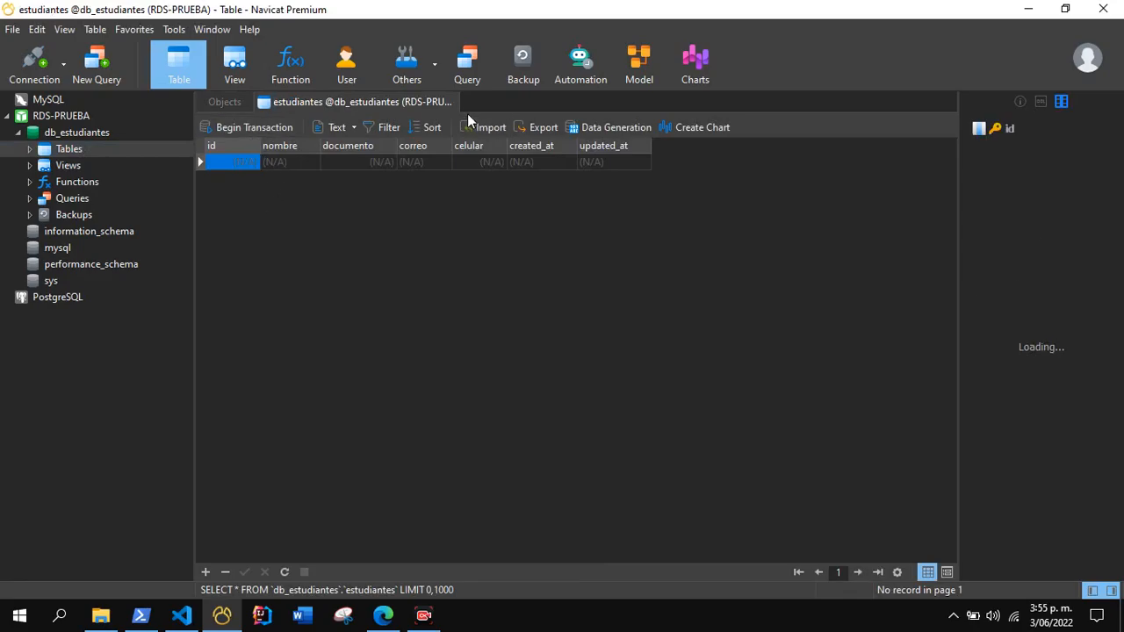
{"action": "left_click", "coordinate": [453, 102]}
Open the users table, fit the email column to its content to check the registered account, and close the table.
{"action": "double_click", "coordinate": [226, 243]}
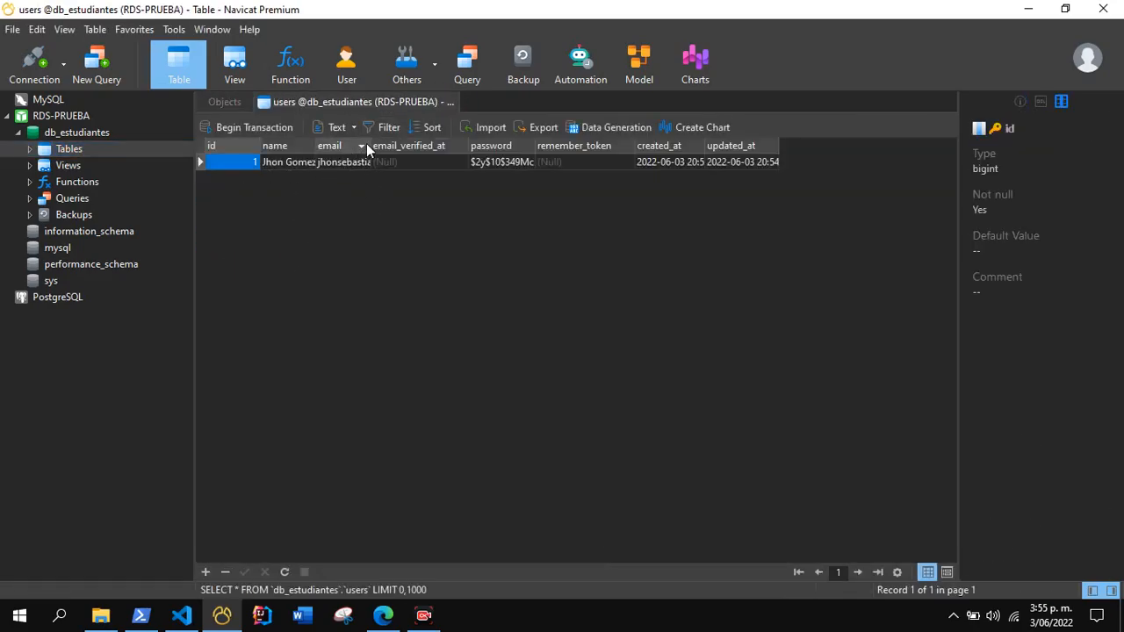
{"action": "double_click", "coordinate": [371, 145]}
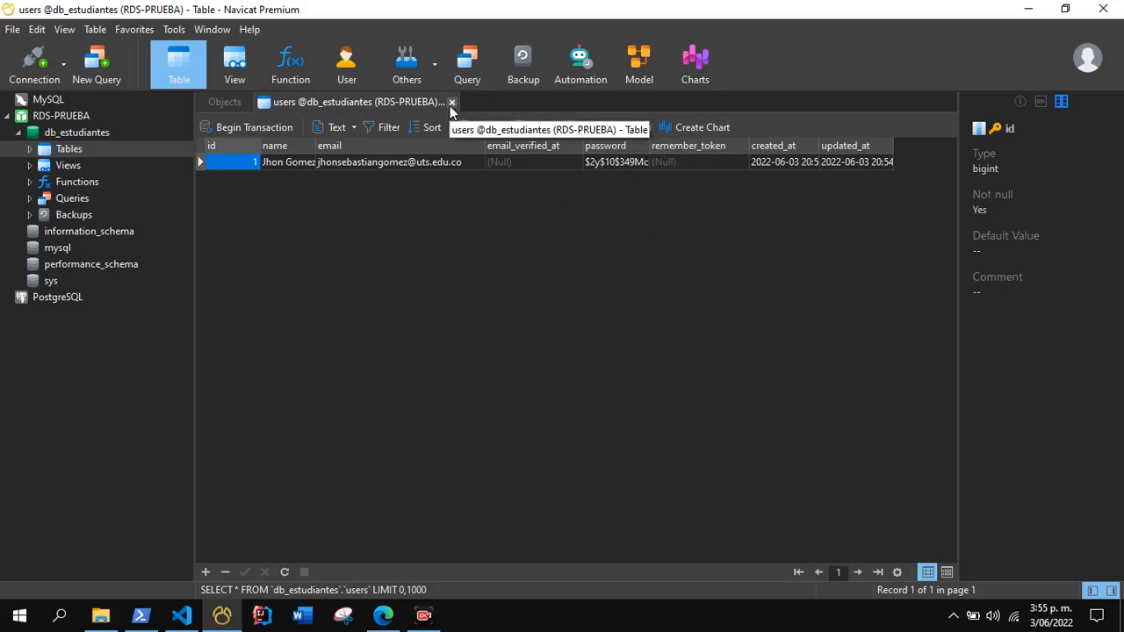
{"action": "left_click", "coordinate": [451, 102]}
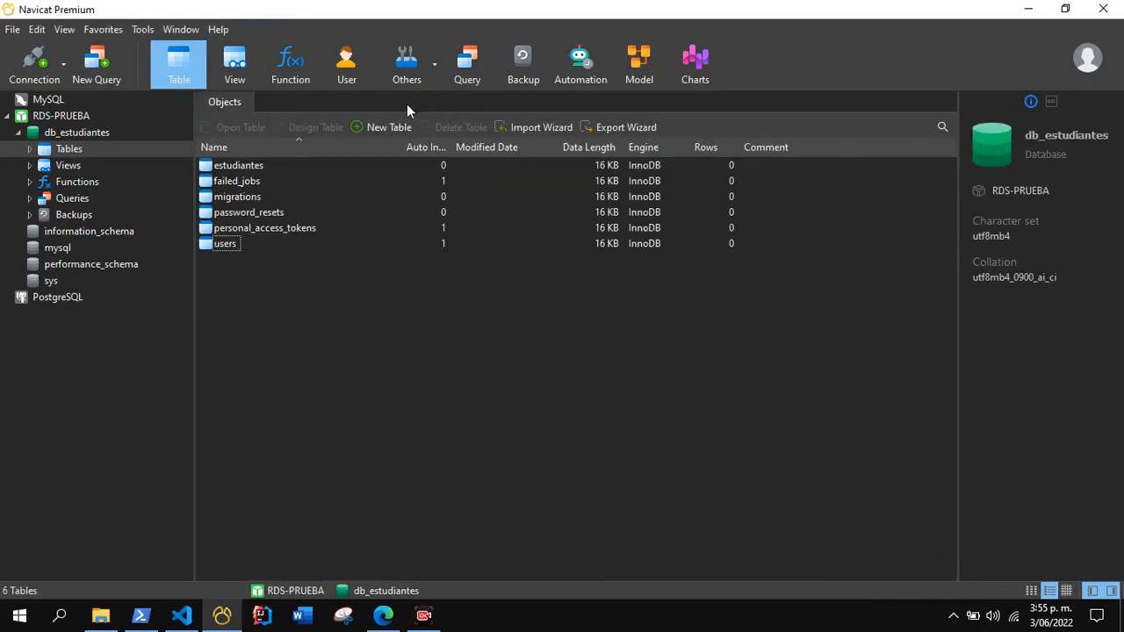
Return to the Laravel application in Microsoft Edge and open the form for creating a new estudiante.
{"action": "left_click", "coordinate": [1028, 9]}
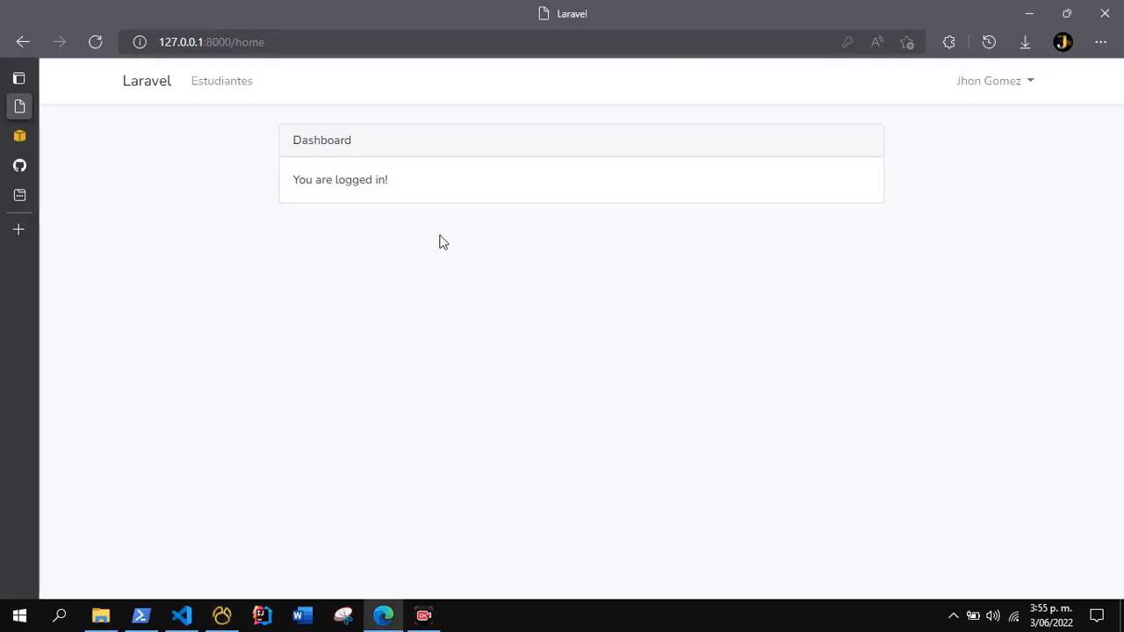
{"action": "left_click", "coordinate": [205, 92]}
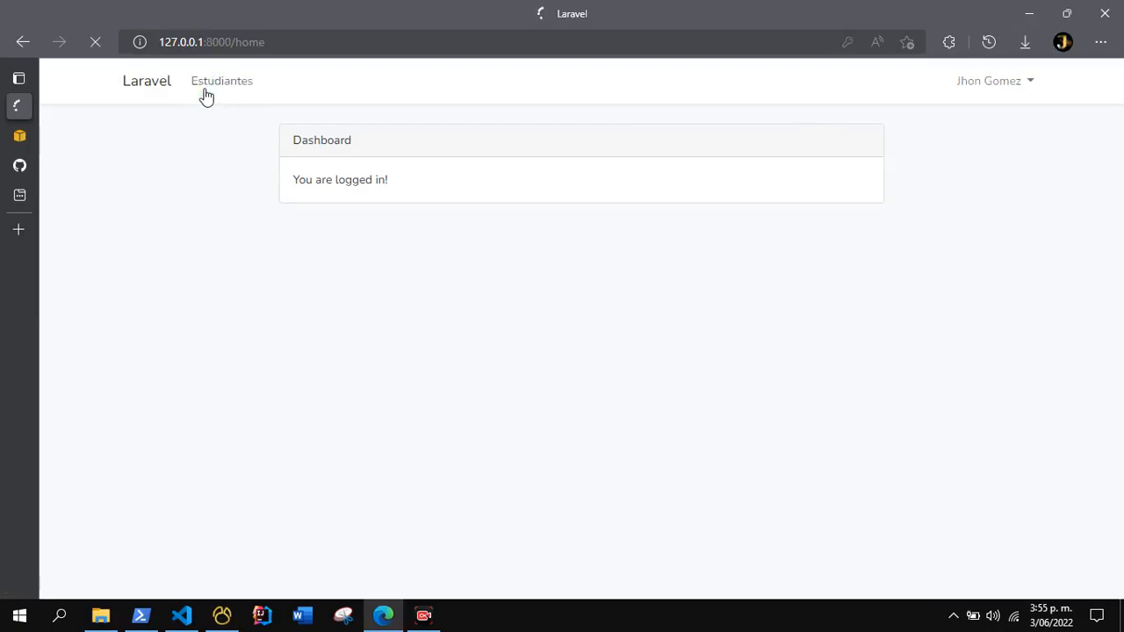
{"action": "left_click", "coordinate": [1070, 147]}
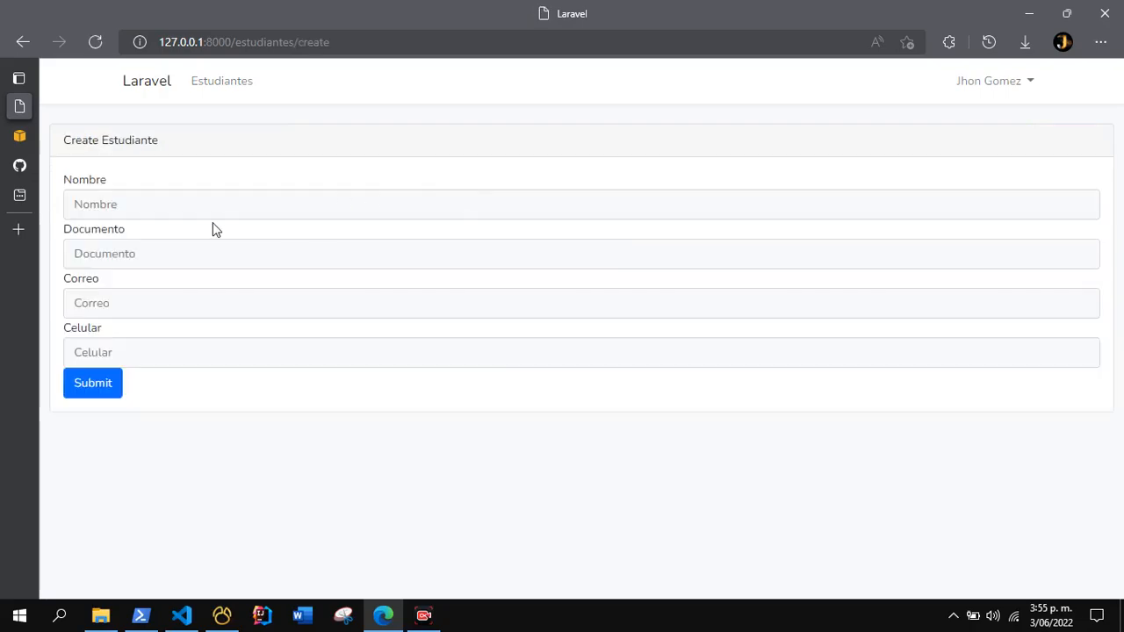
Fill in the student's name, document number, e-mail and mobile number, and submit the new estudiante record.
{"action": "left_click", "coordinate": [166, 203]}
{"action": "left_click", "coordinate": [123, 291]}
{"action": "left_click", "coordinate": [132, 260]}
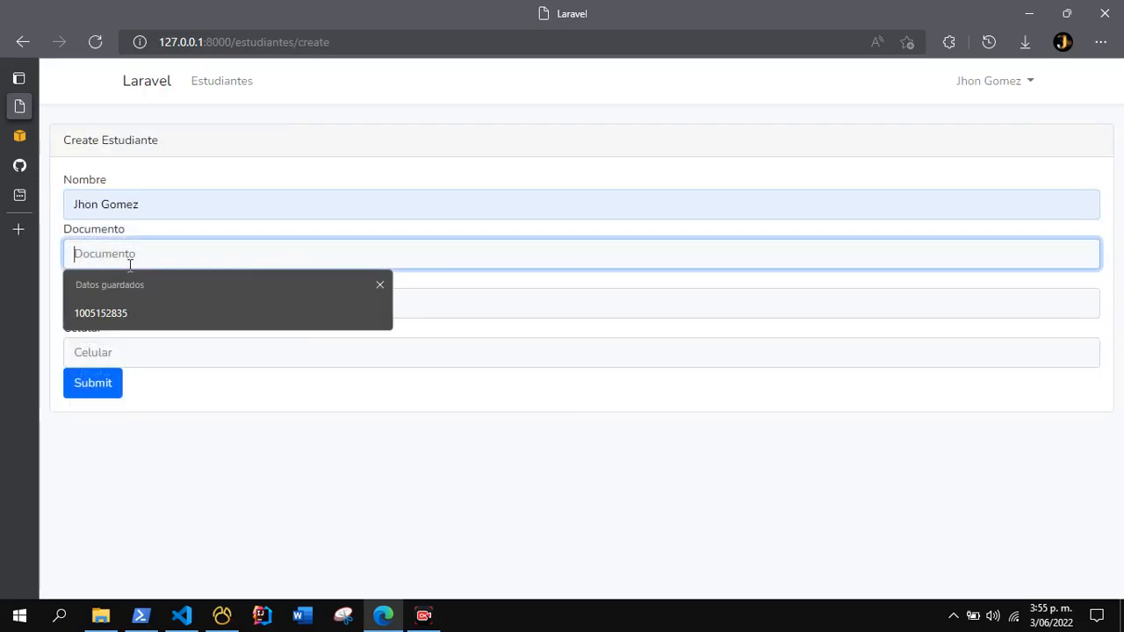
{"action": "type", "text": "1111"}
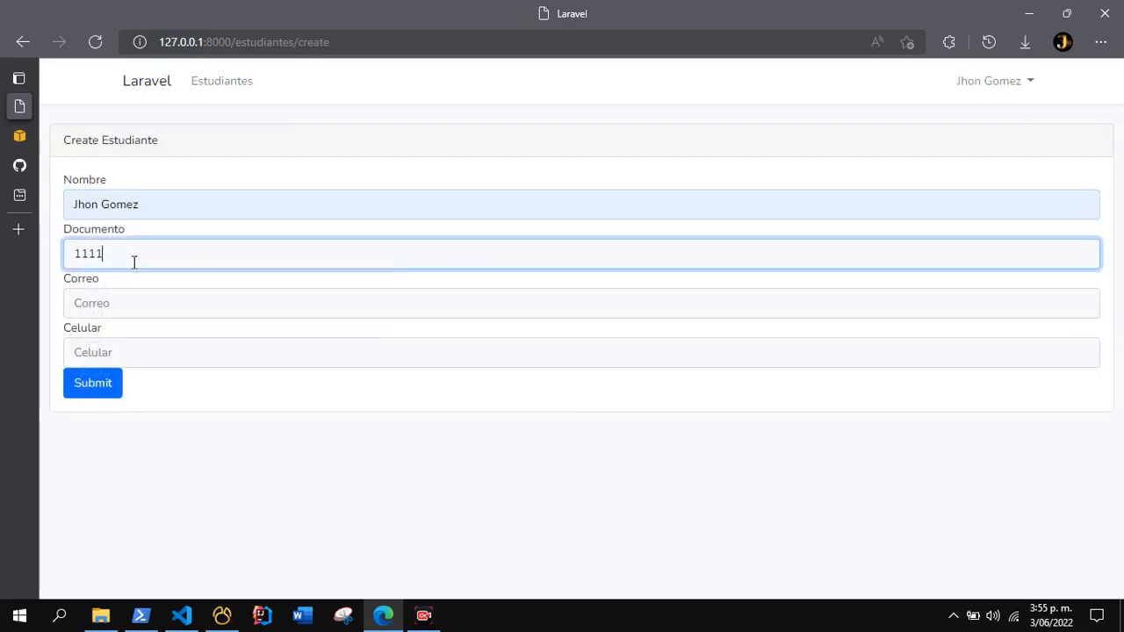
{"action": "type", "text": "111111"}
{"action": "left_click", "coordinate": [118, 299]}
{"action": "left_click", "coordinate": [152, 414]}
{"action": "left_click", "coordinate": [125, 351]}
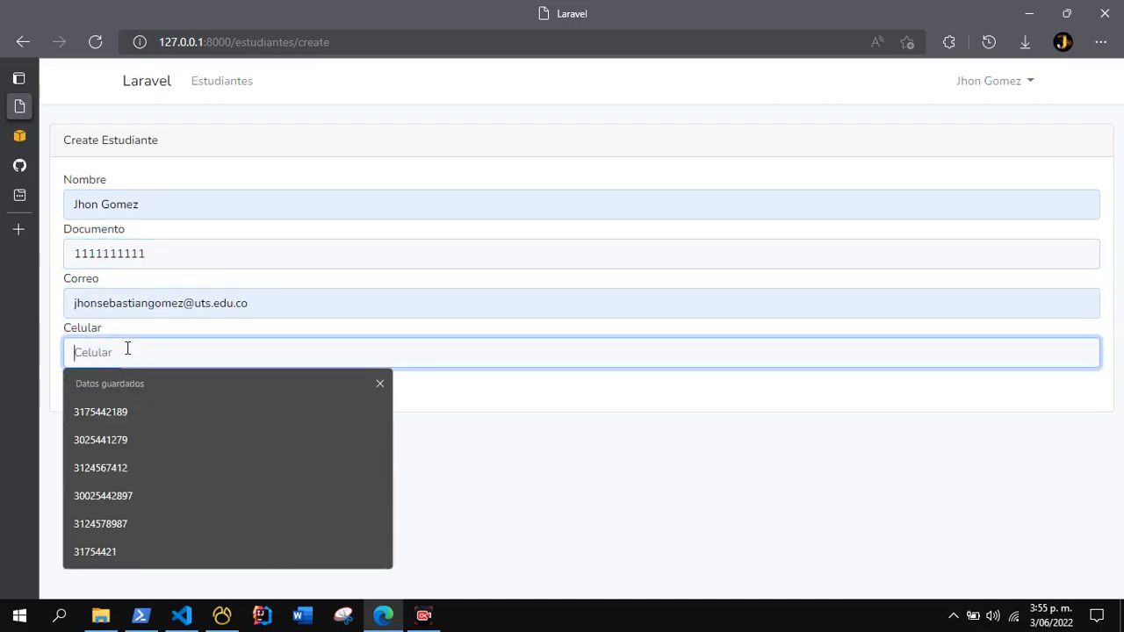
{"action": "left_click", "coordinate": [125, 411]}
{"action": "left_click", "coordinate": [94, 386]}
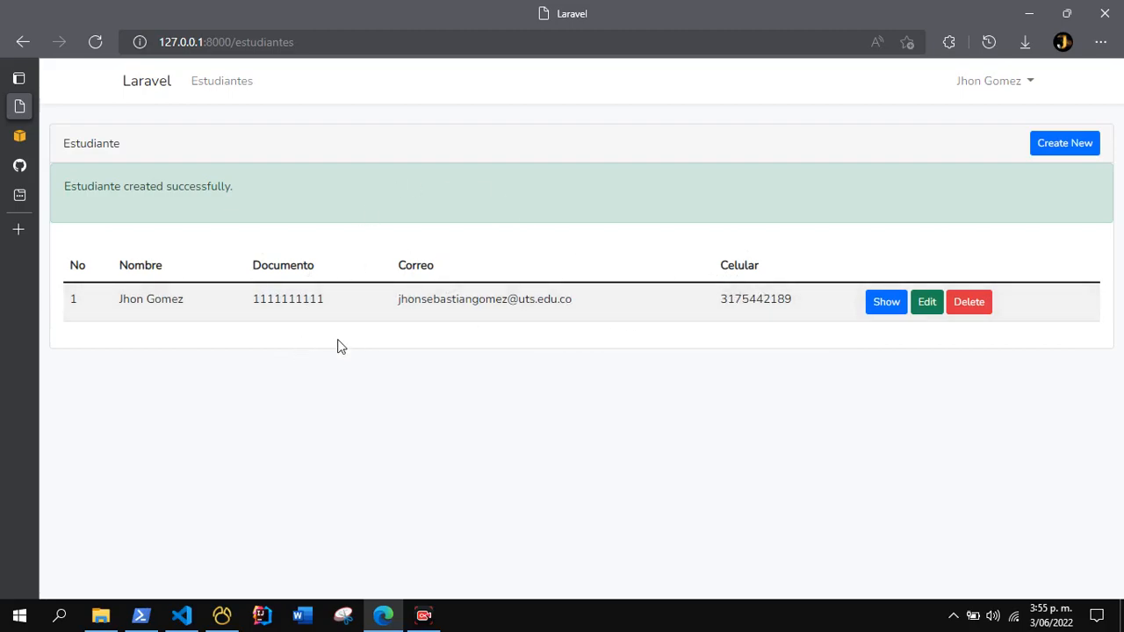
Switch to the RDS Management Console page in the browser.
{"action": "mouse_move", "coordinate": [24, 137]}
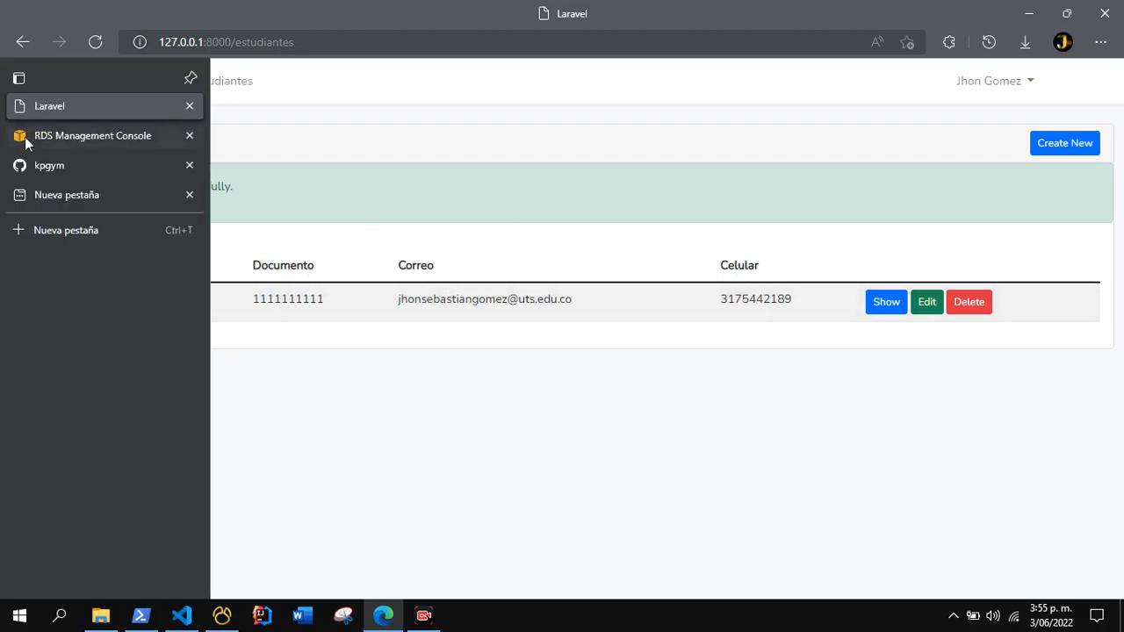